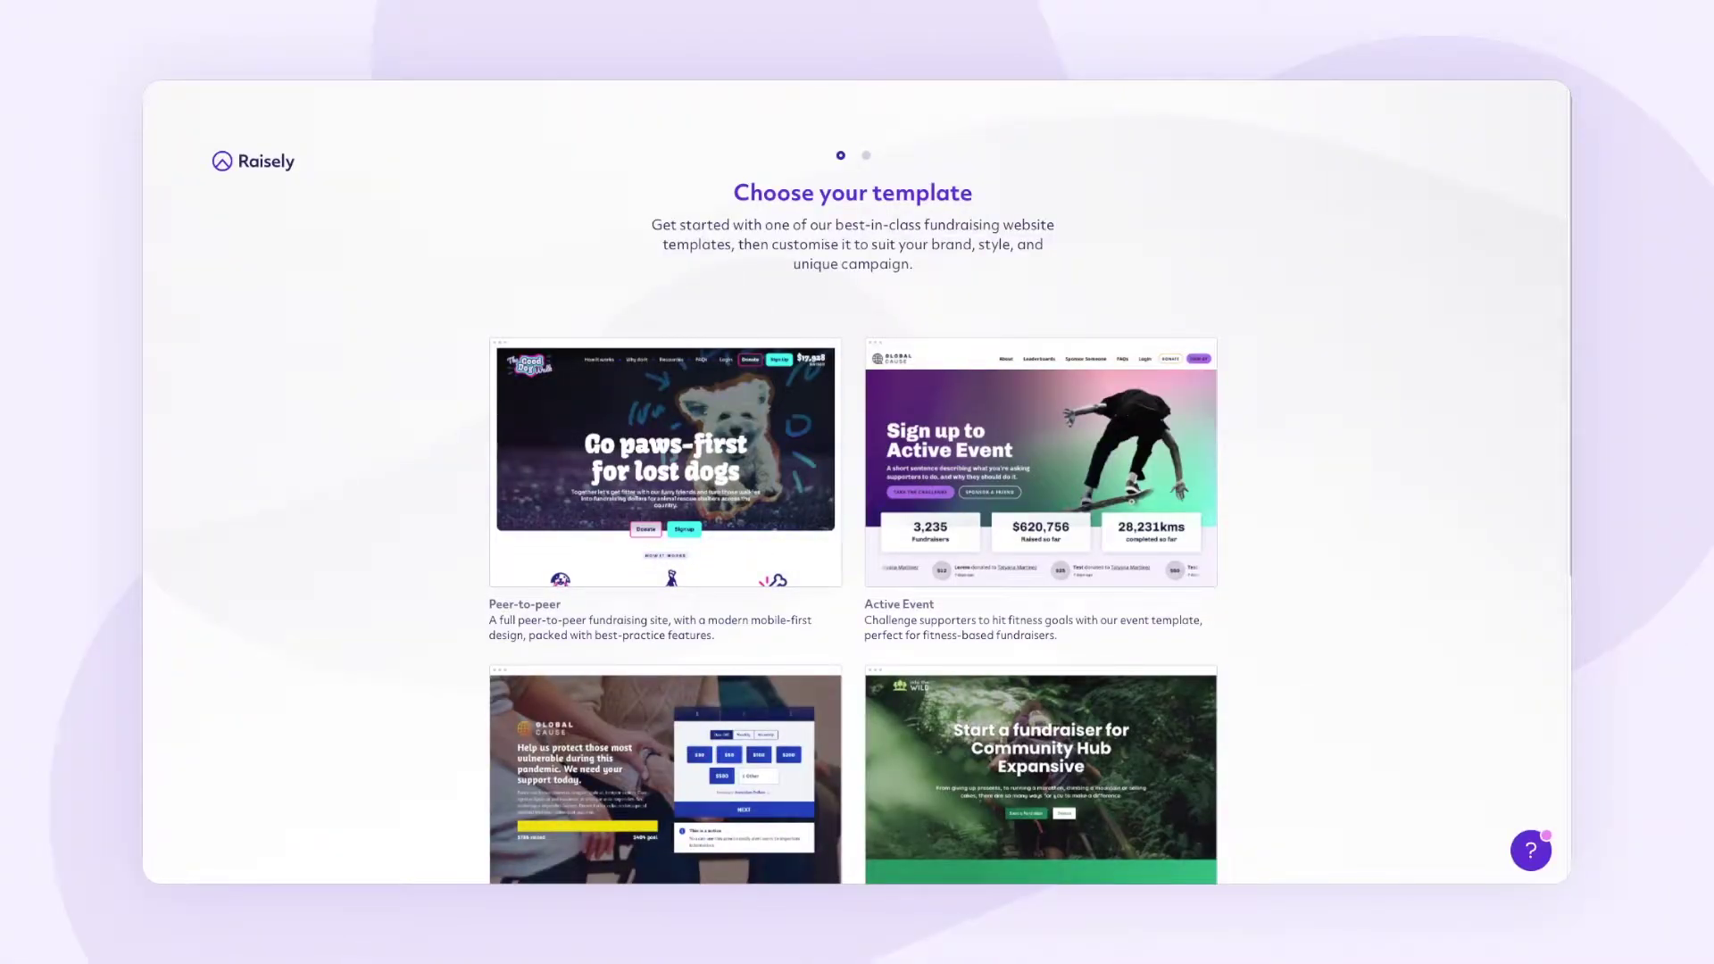
Scroll through the Good Dog Walk, Feb 50 and Global Cause example sites to compare their designs
scroll(852, 509, down, 3)
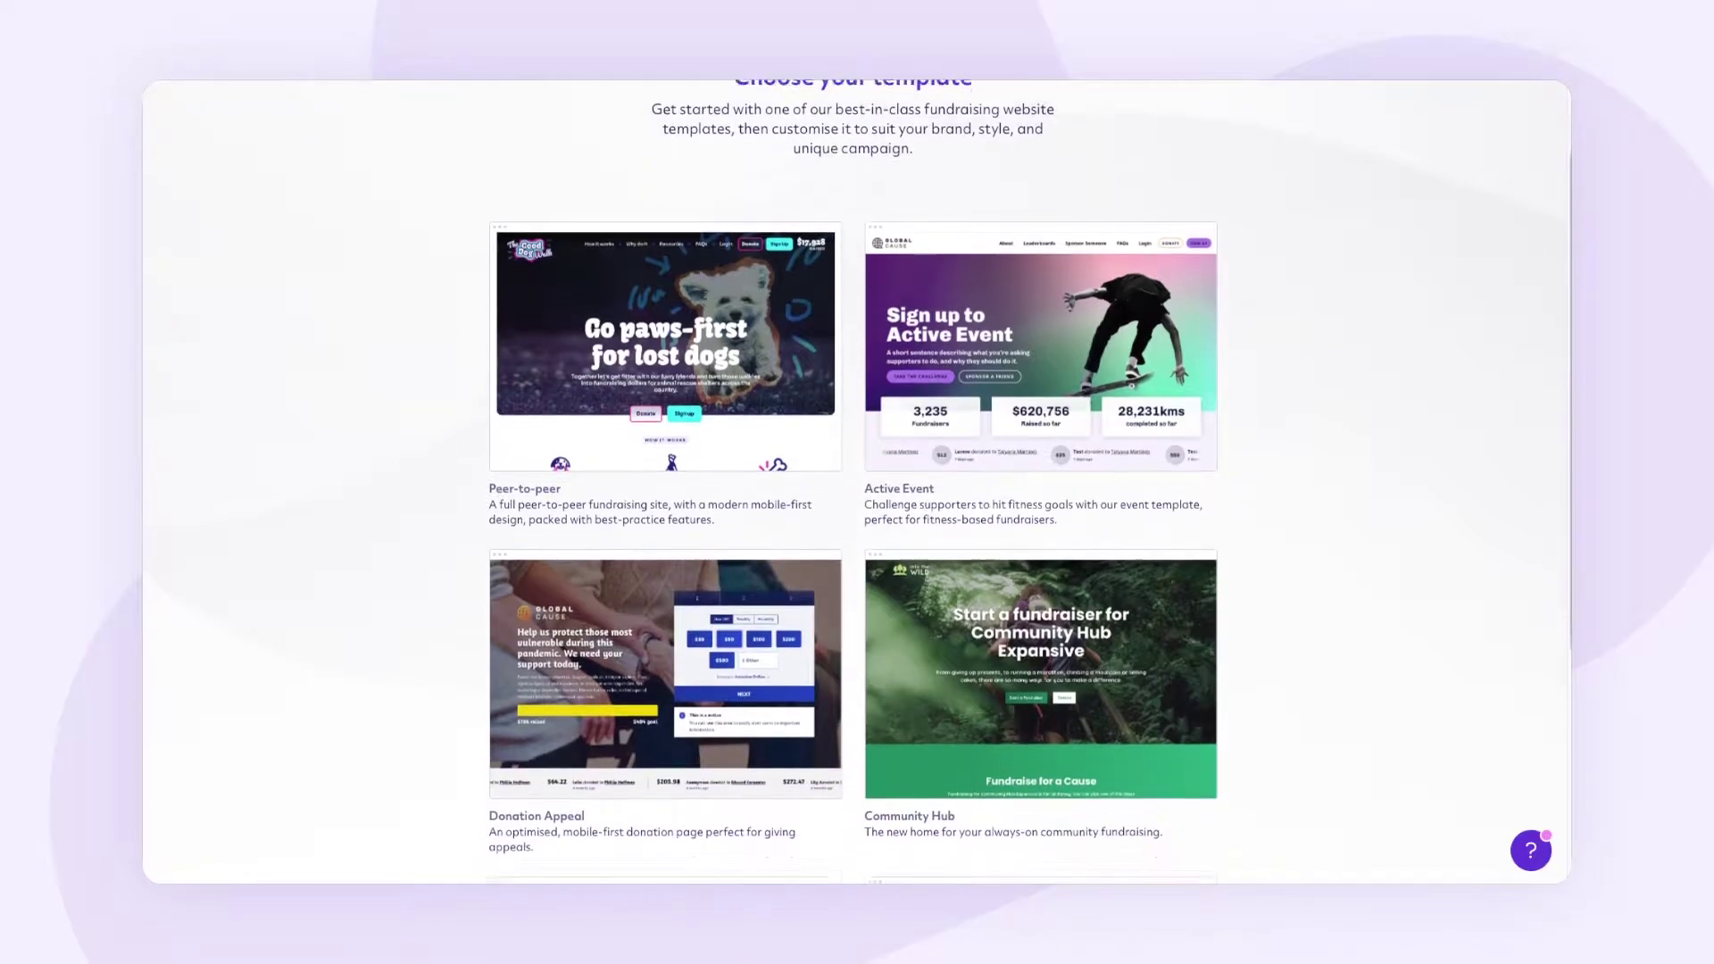
scroll(852, 482, down, 5)
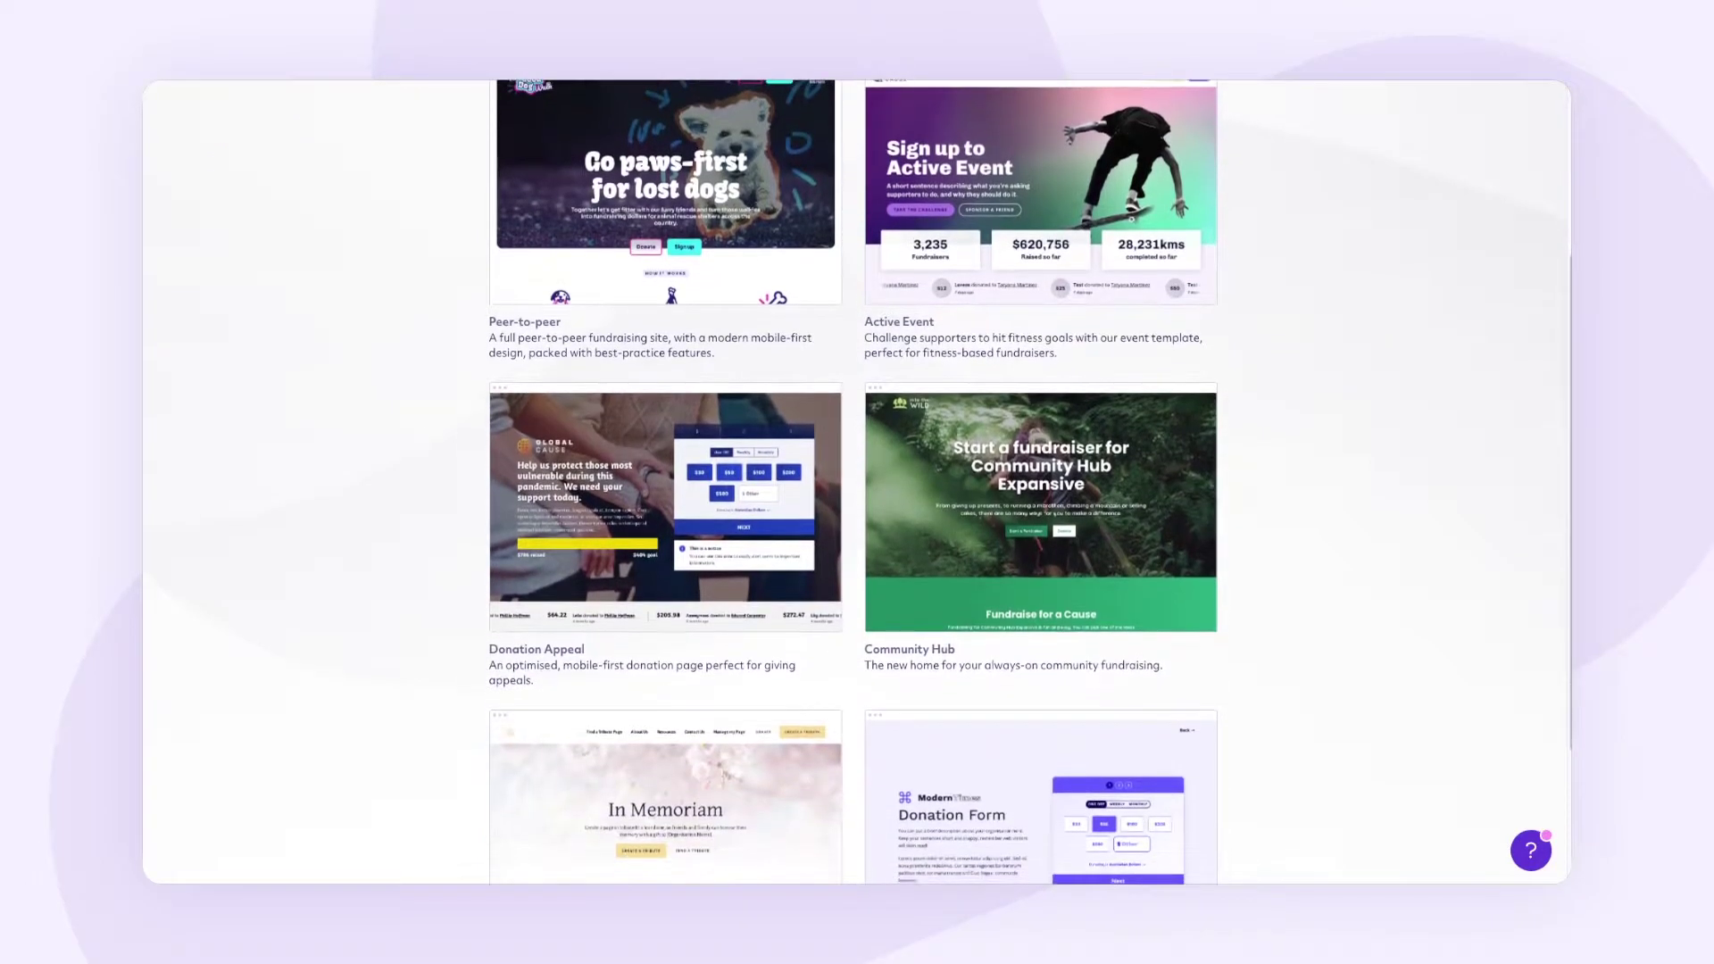
scroll(852, 482, down, 3)
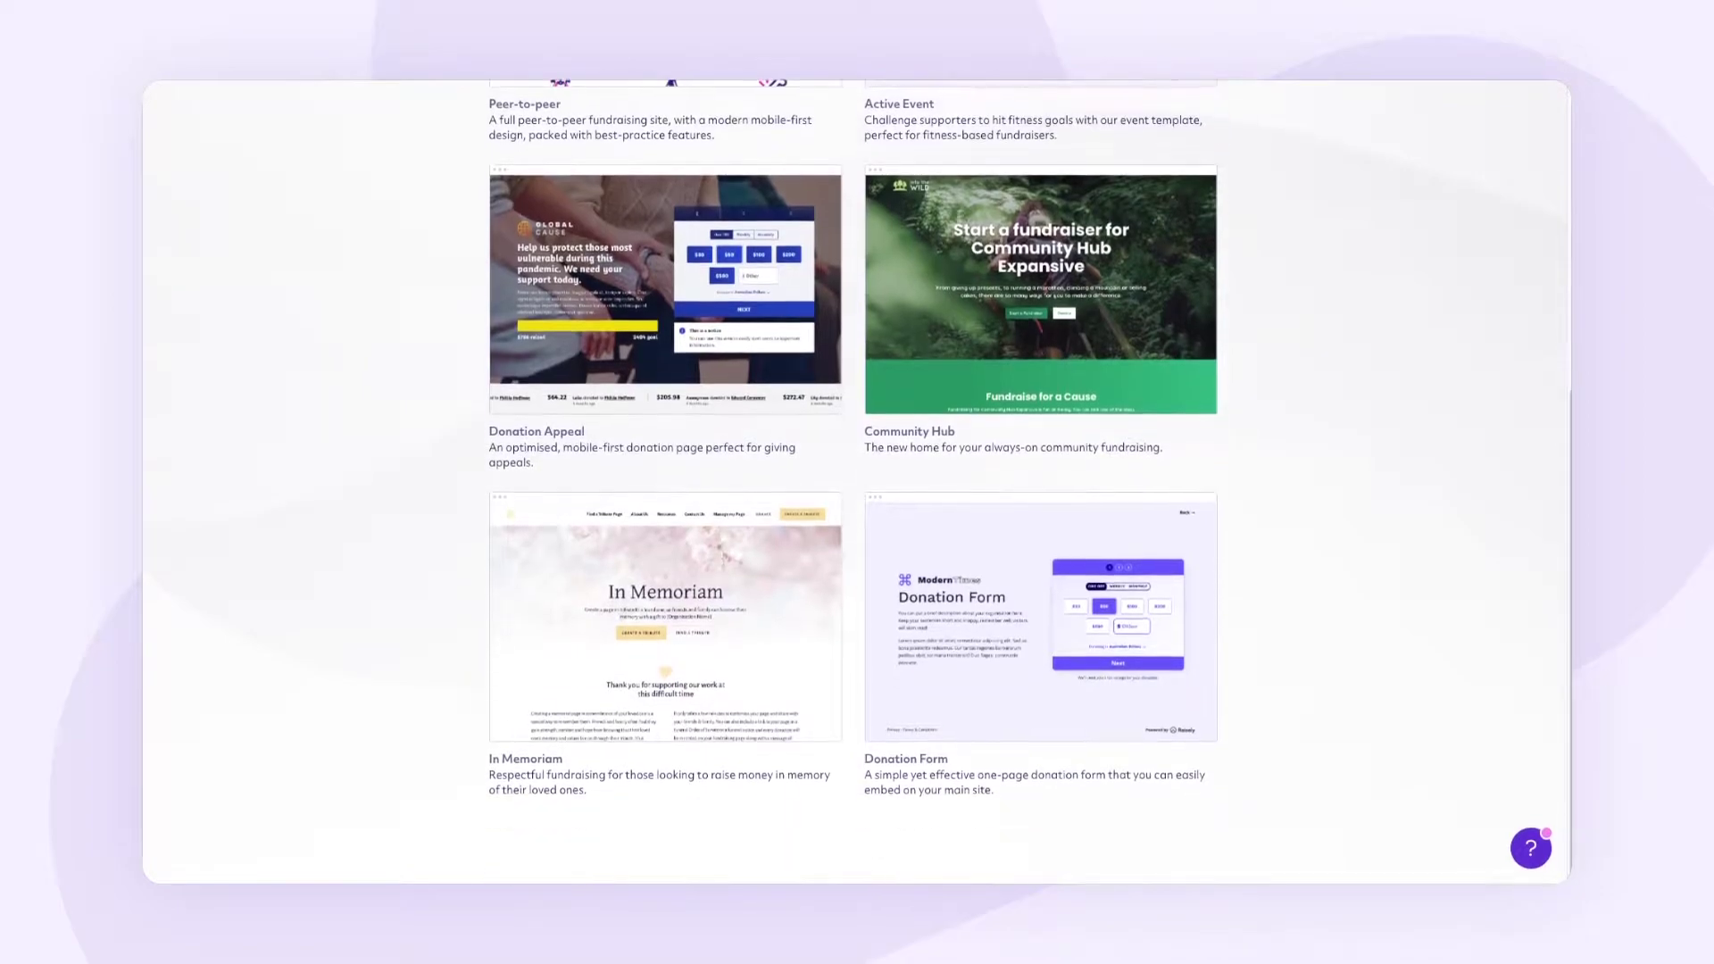
scroll(852, 482, up, 6)
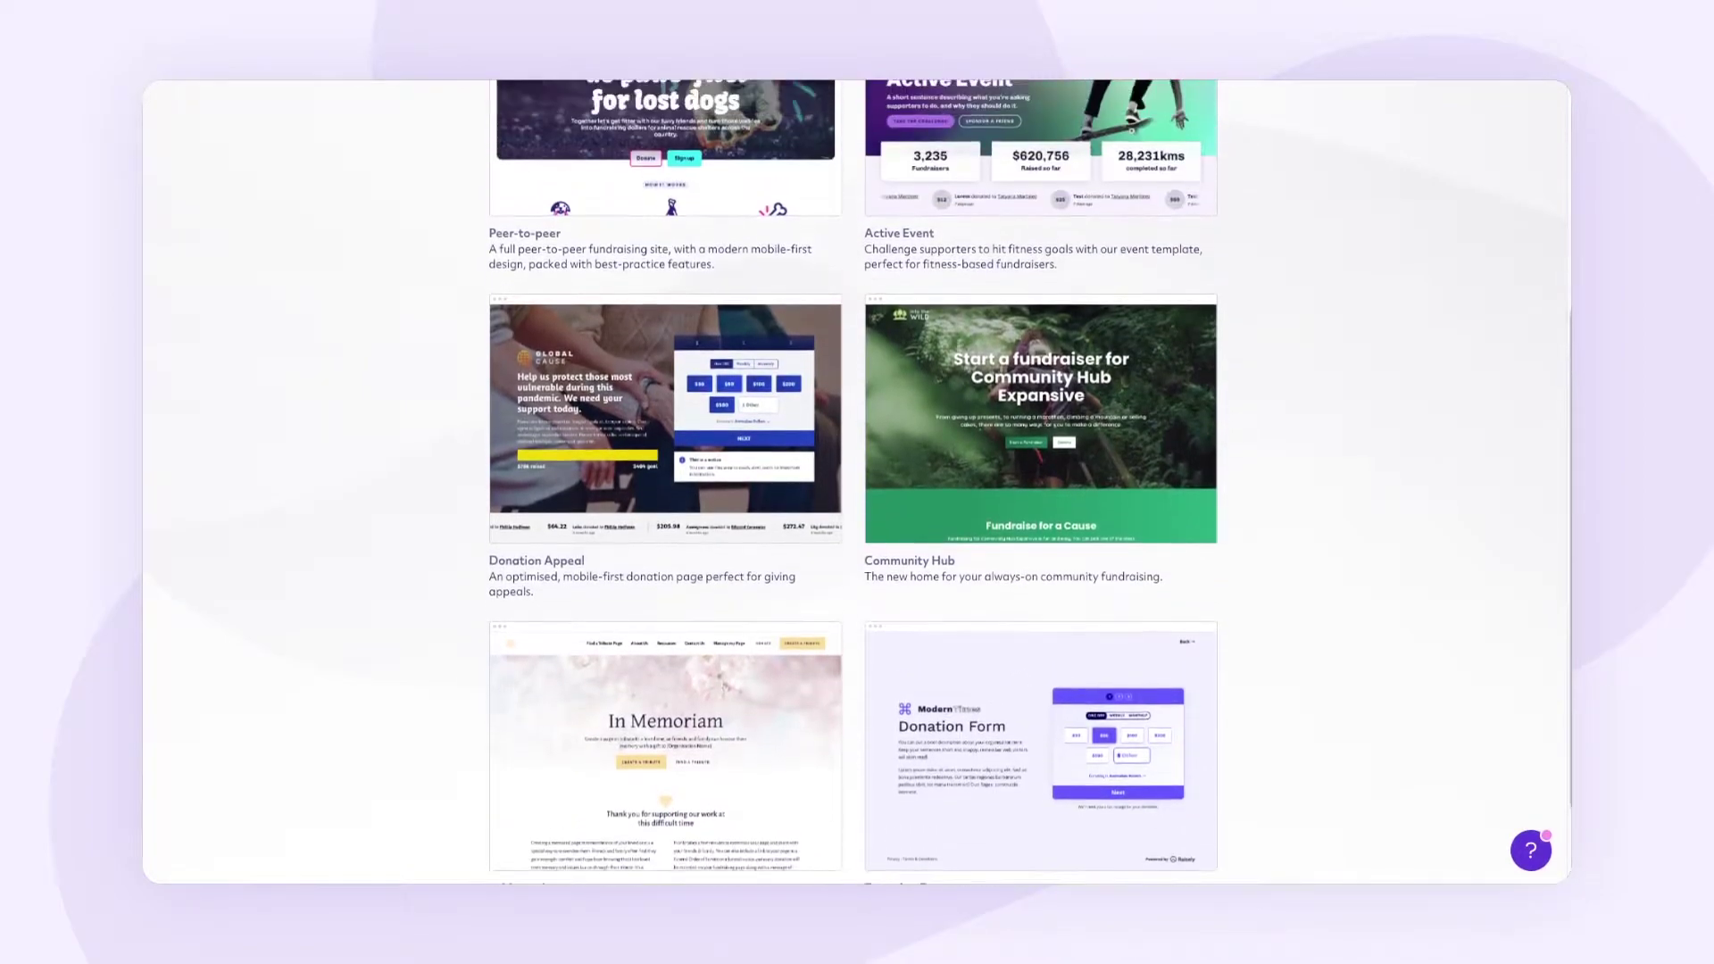
scroll(852, 482, up, 5)
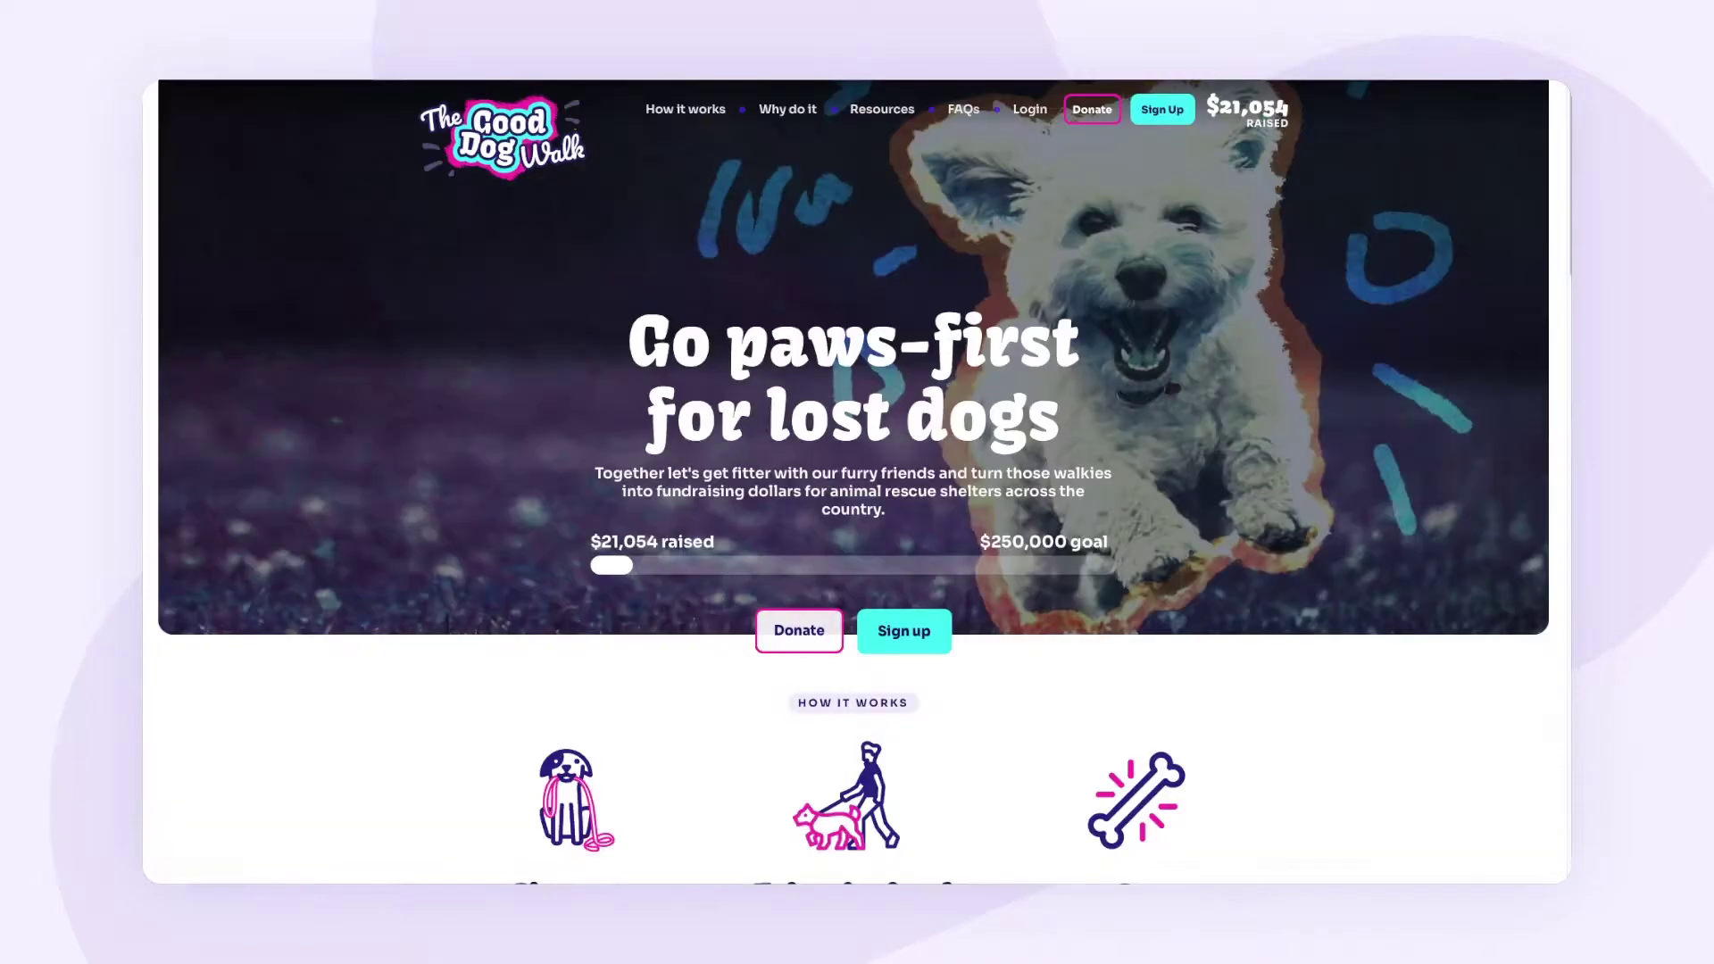
scroll(852, 482, down, 13)
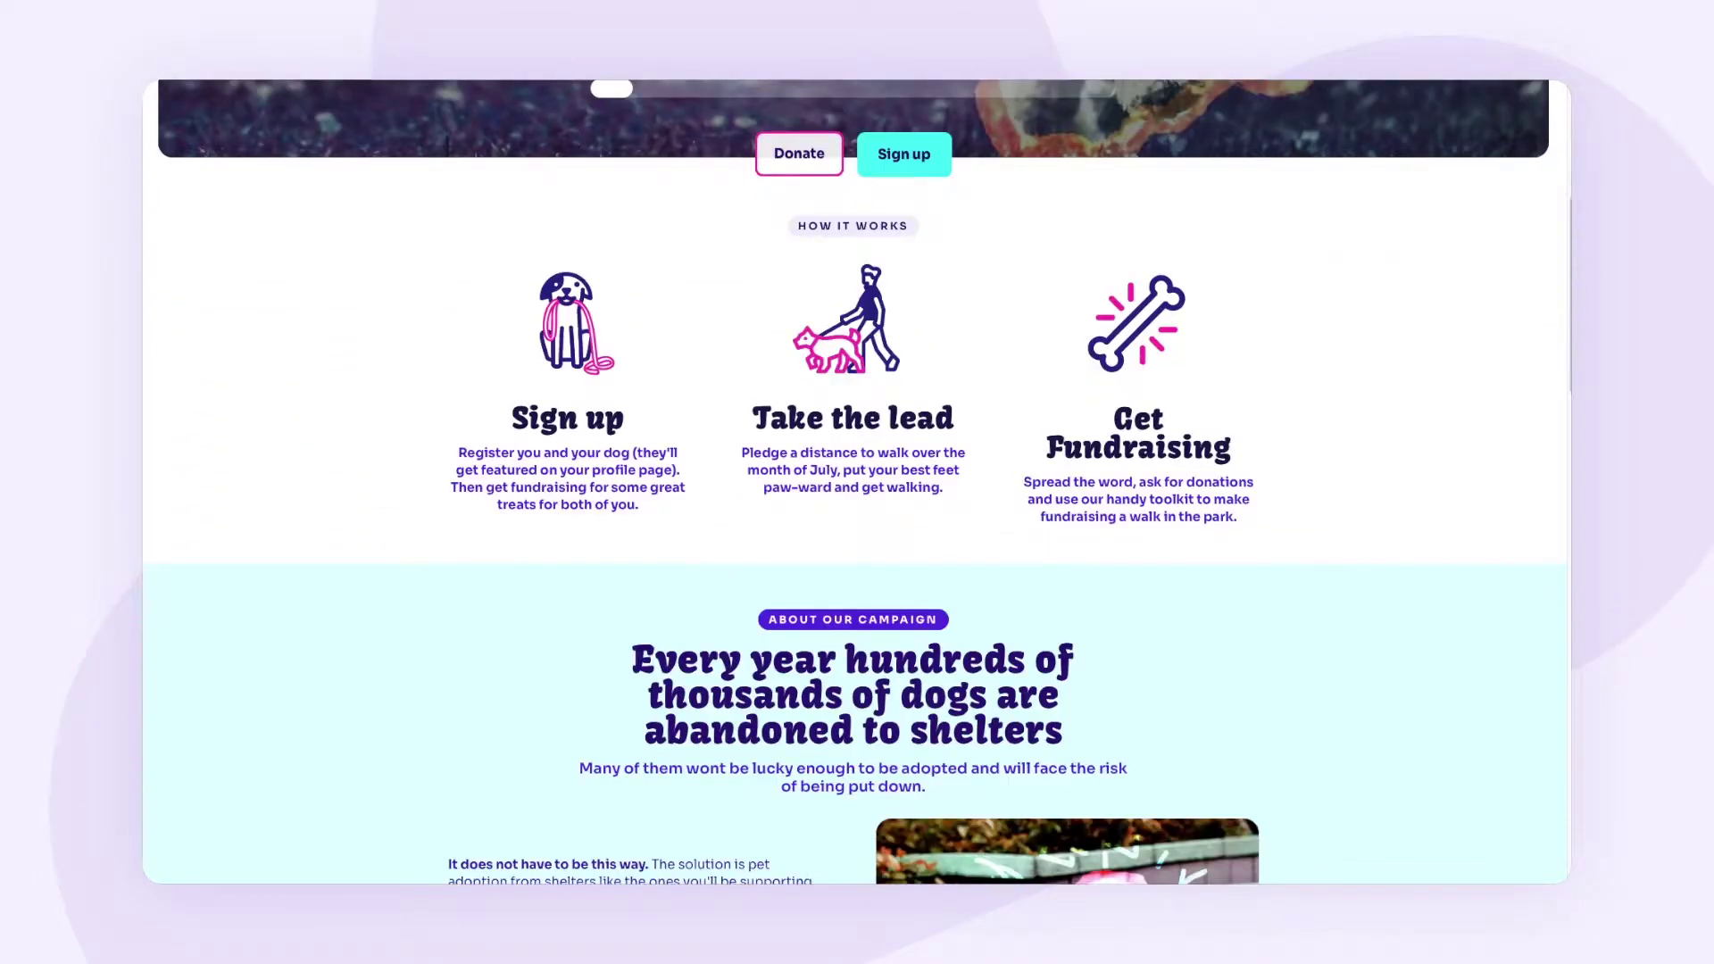
scroll(853, 483, down, 15)
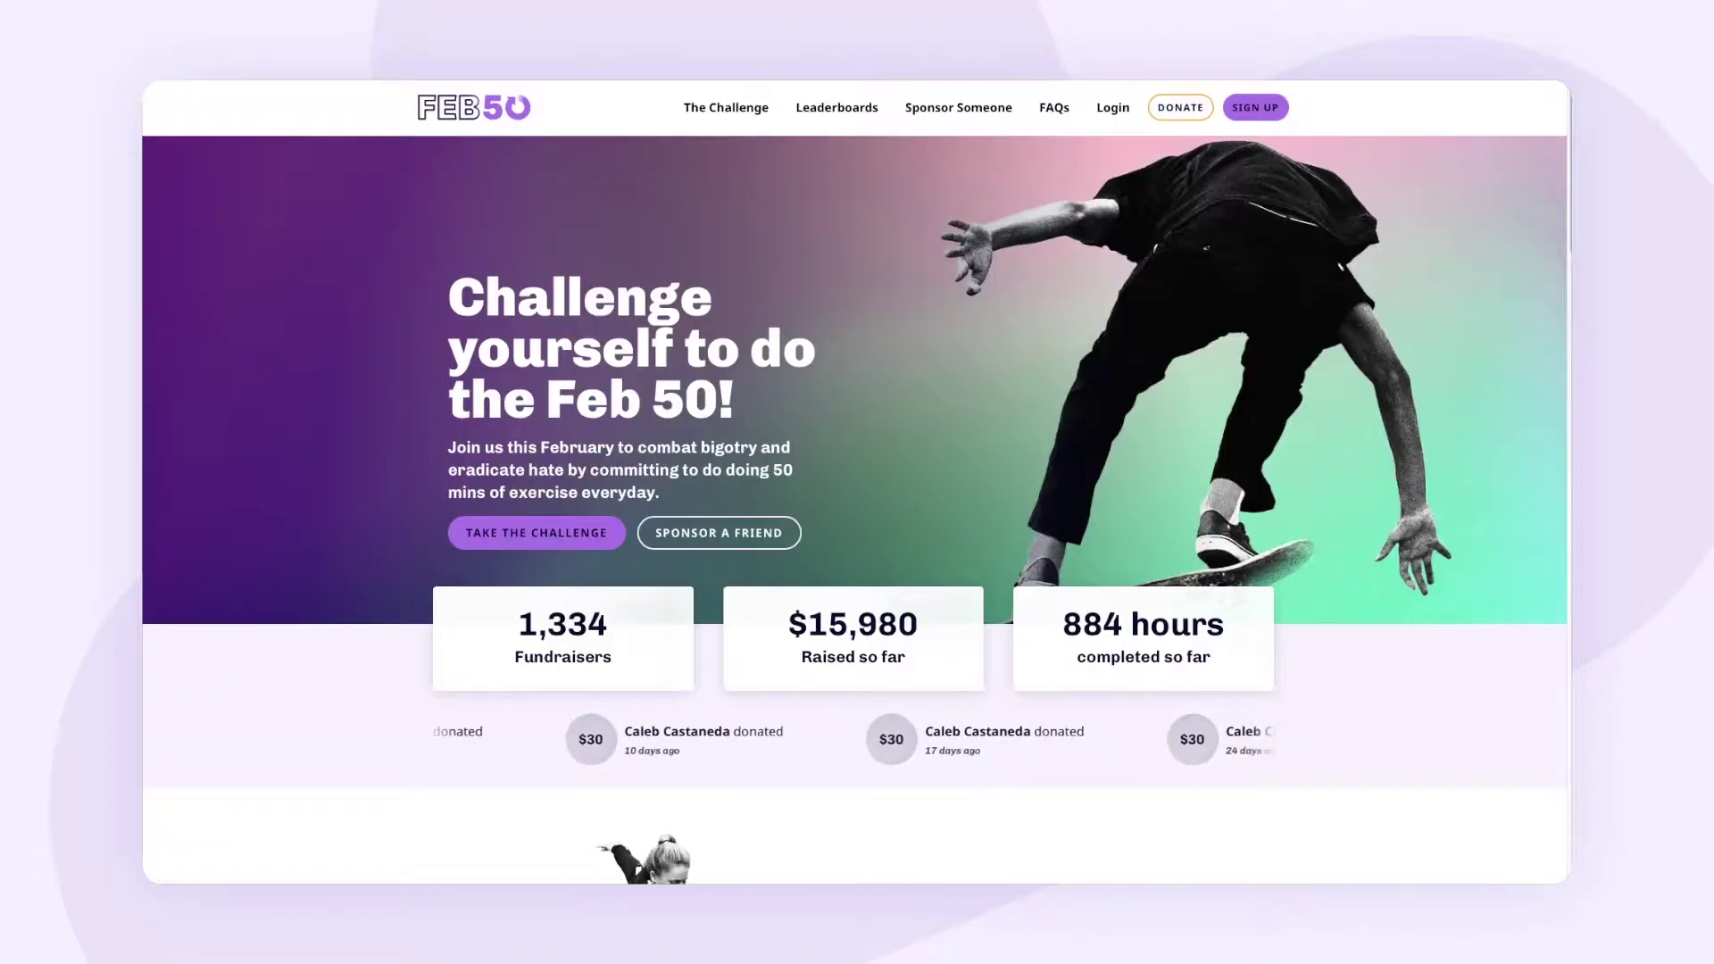
scroll(852, 482, down, 7)
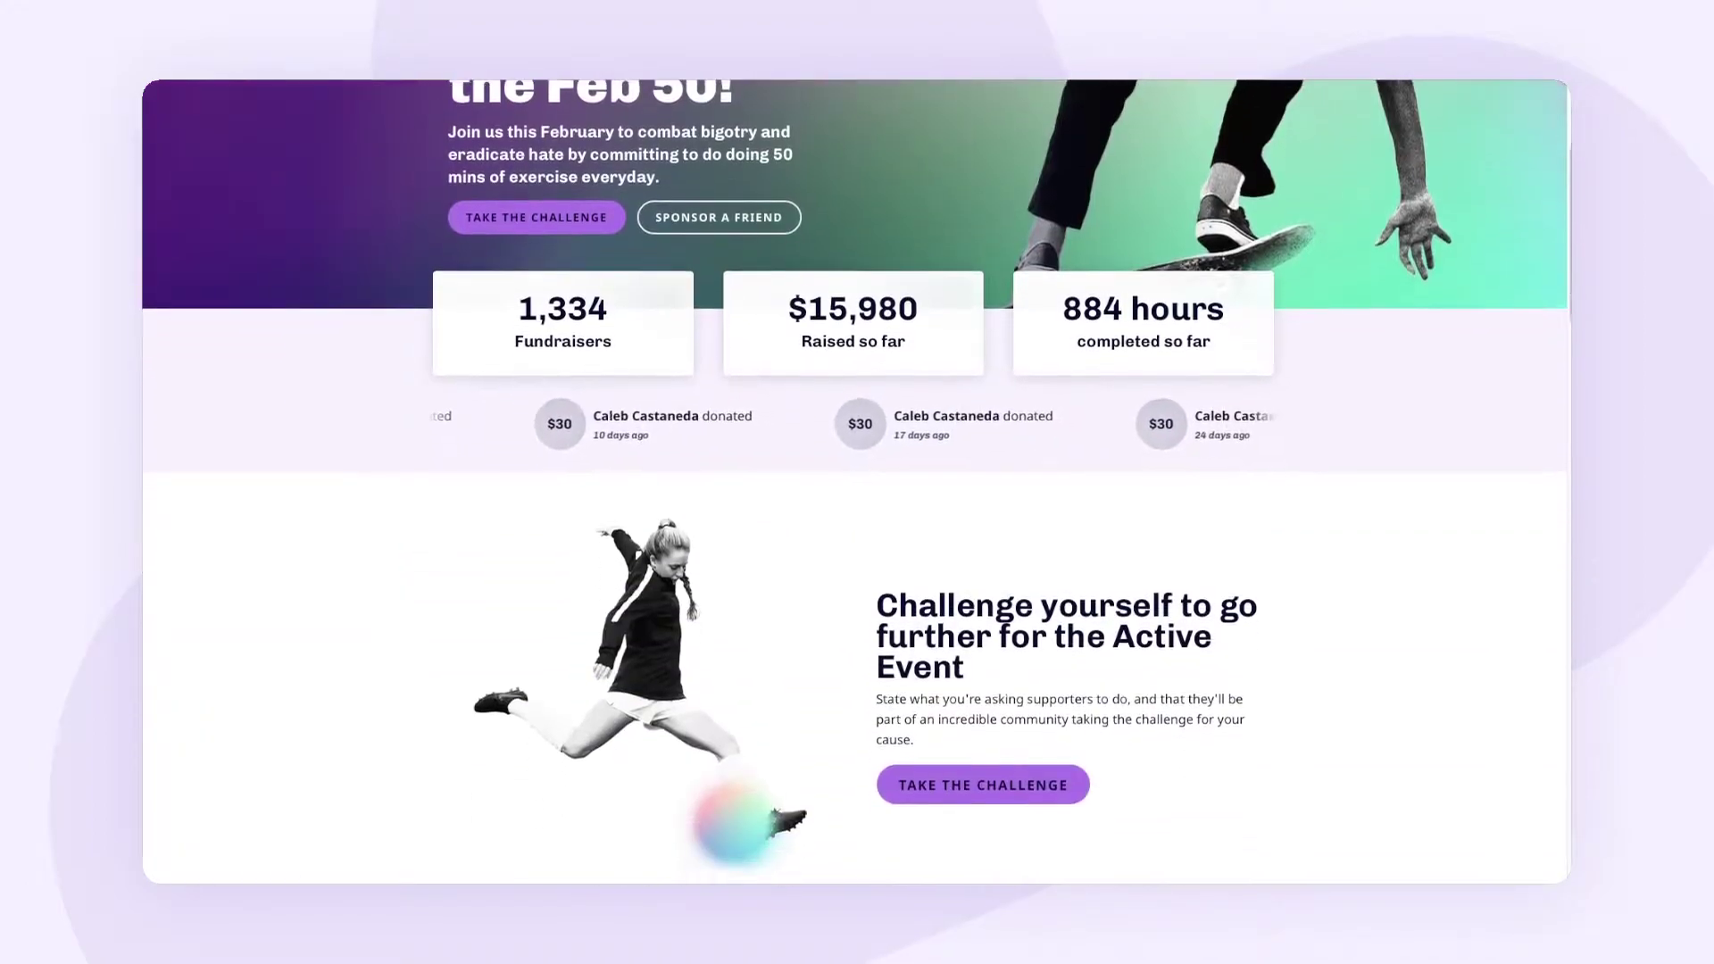
scroll(852, 482, down, 15)
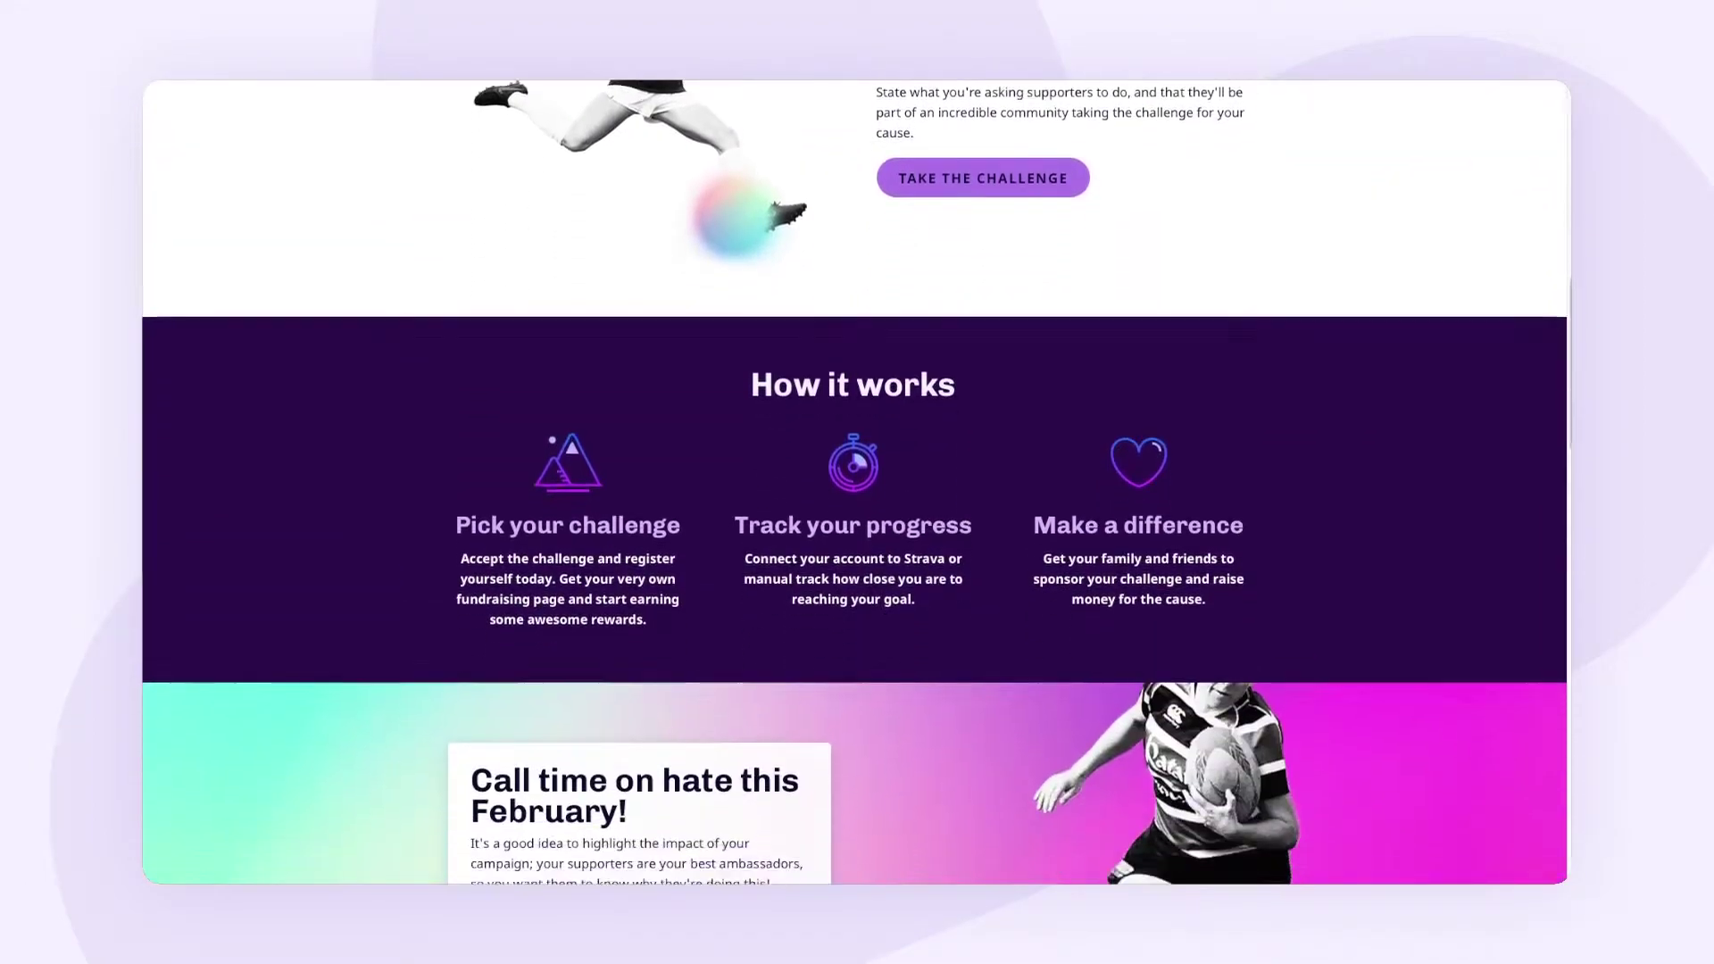
scroll(852, 482, down, 17)
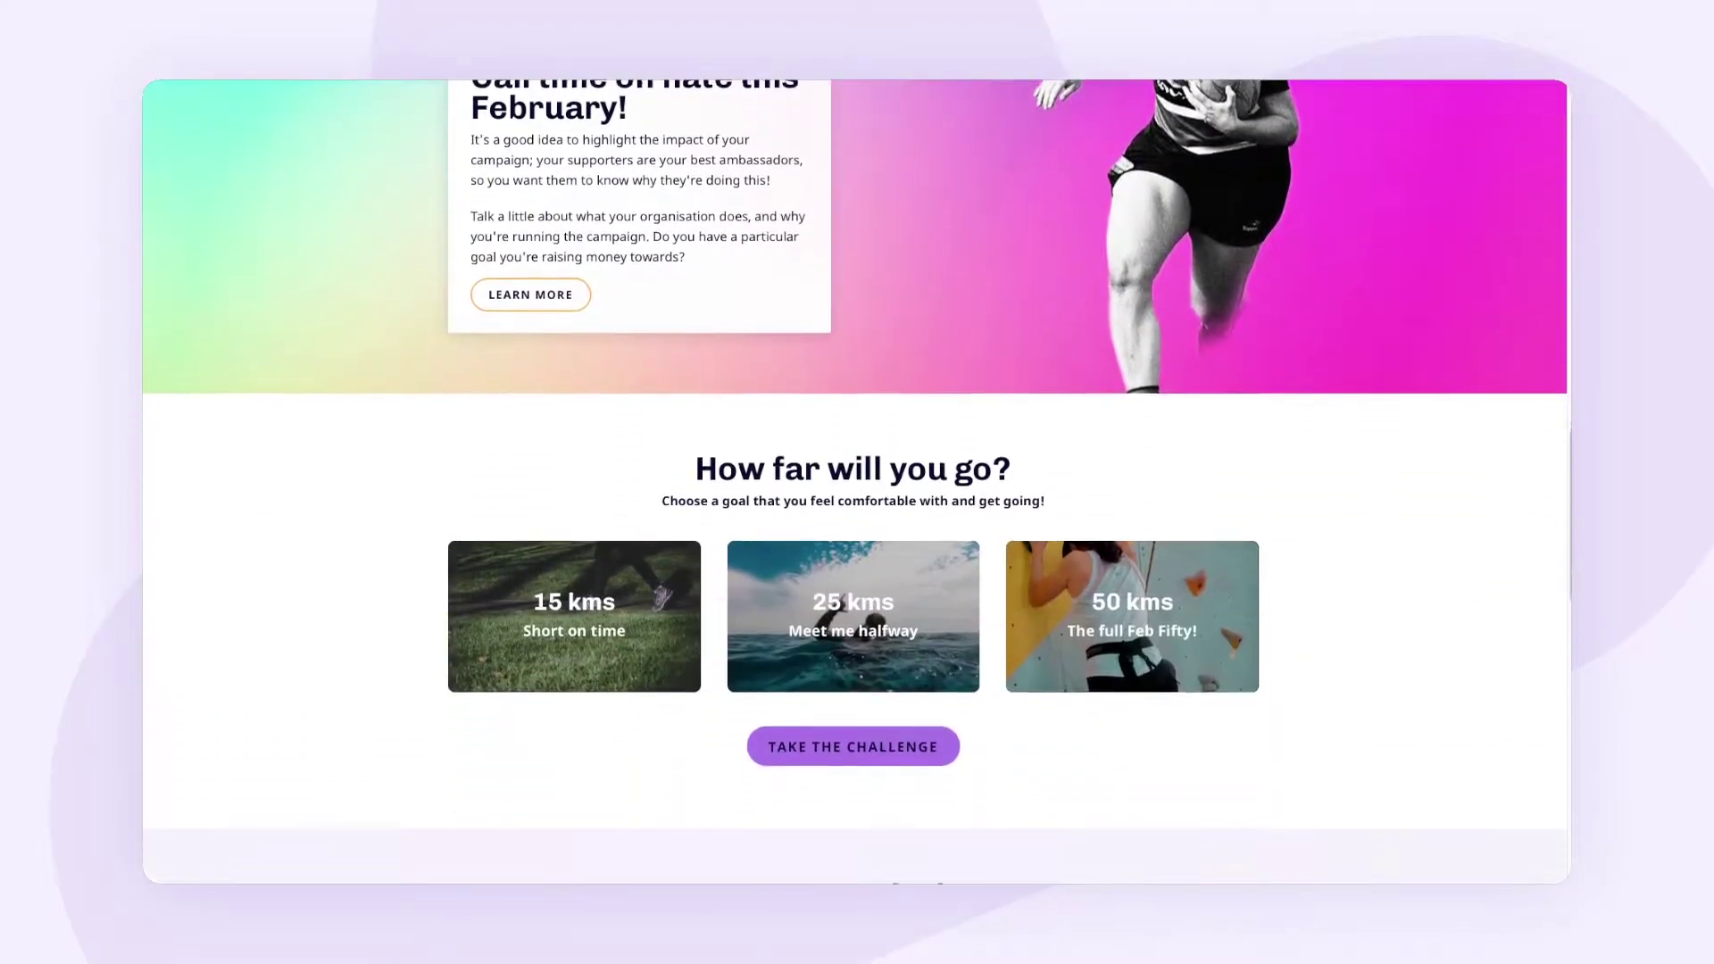
scroll(852, 482, down, 3)
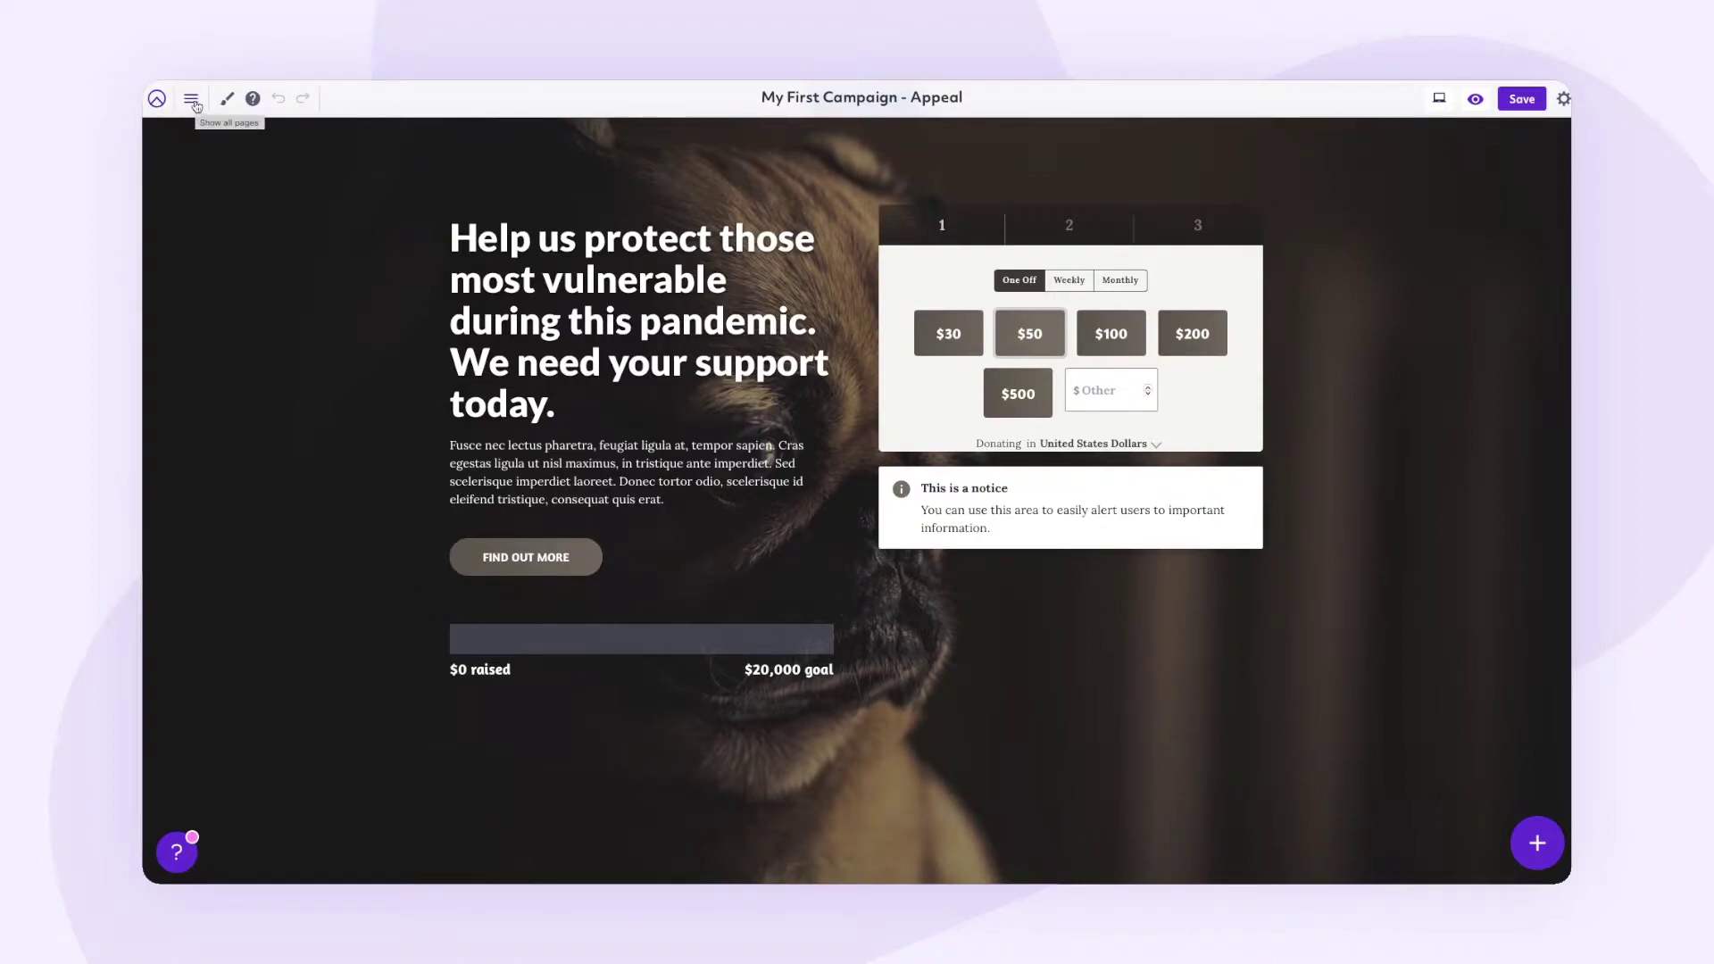
click(191, 100)
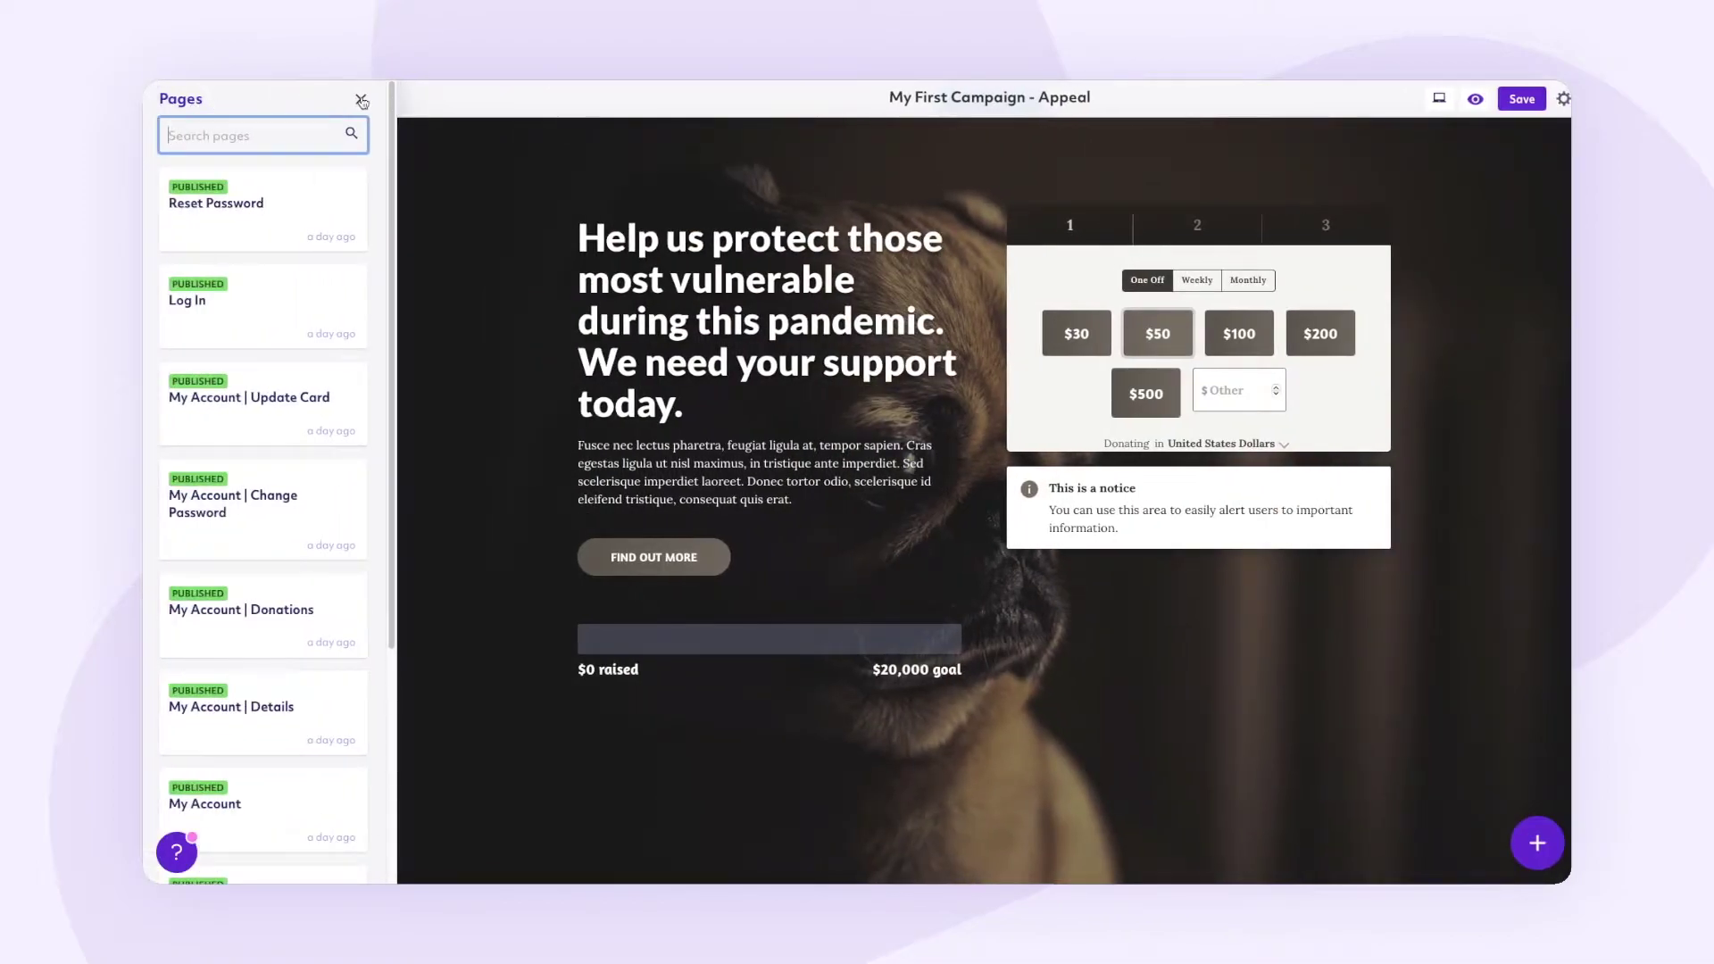
click(362, 101)
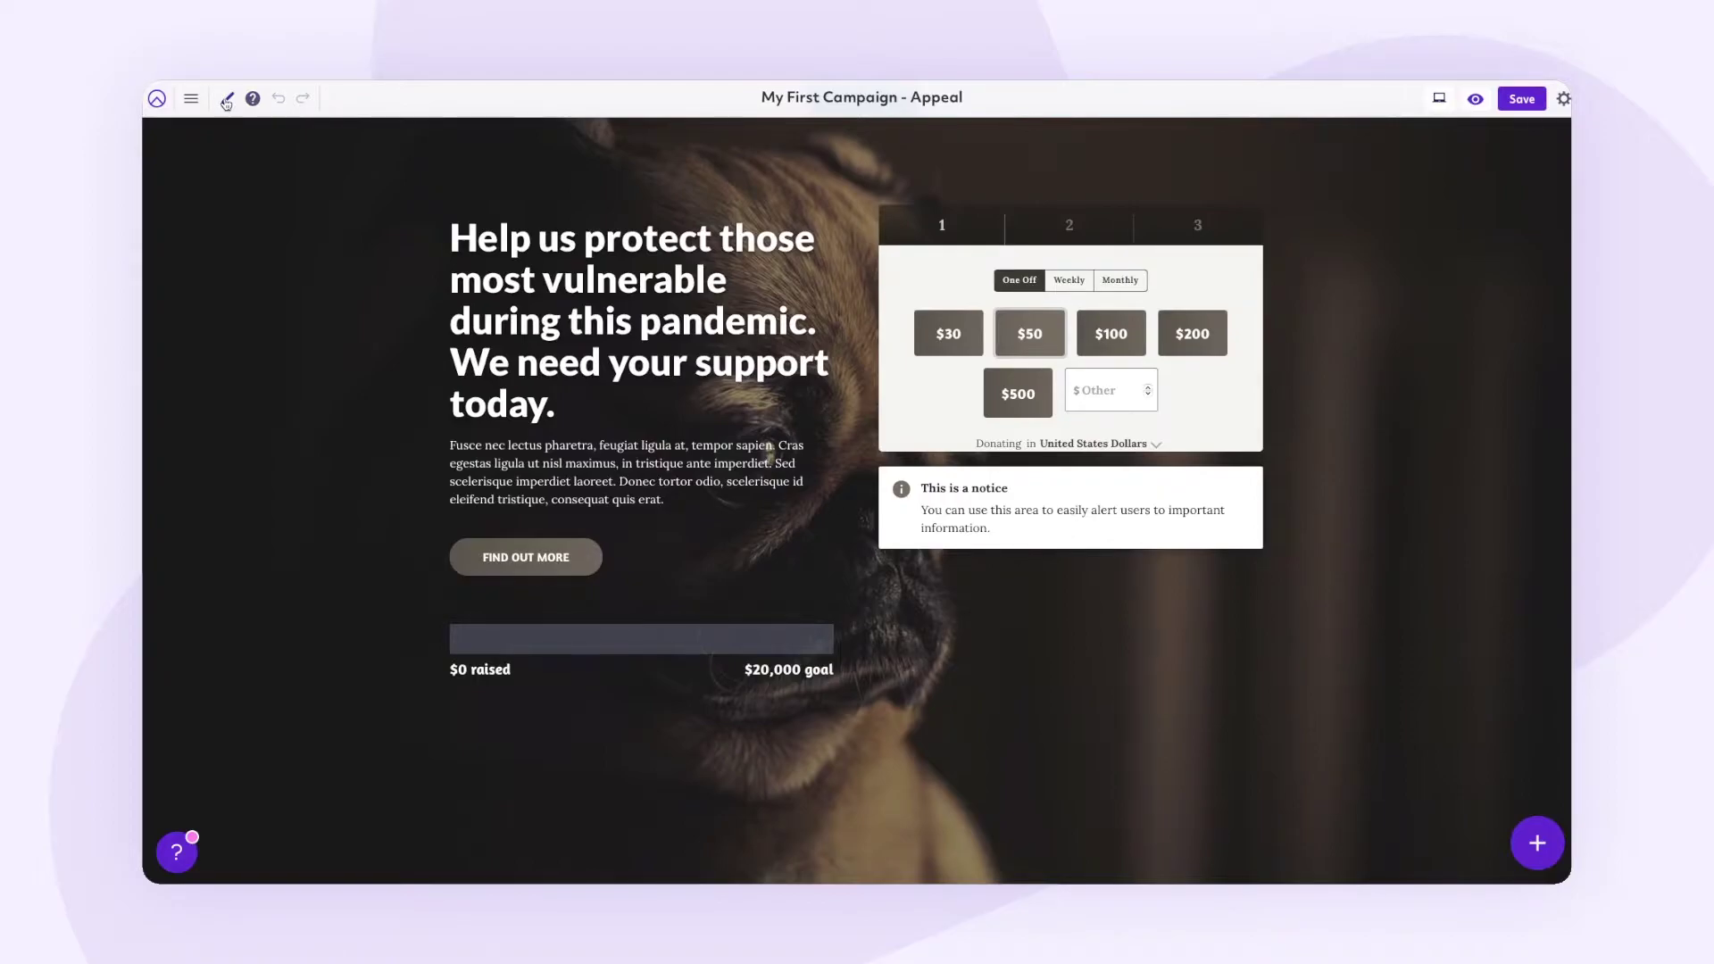
click(227, 101)
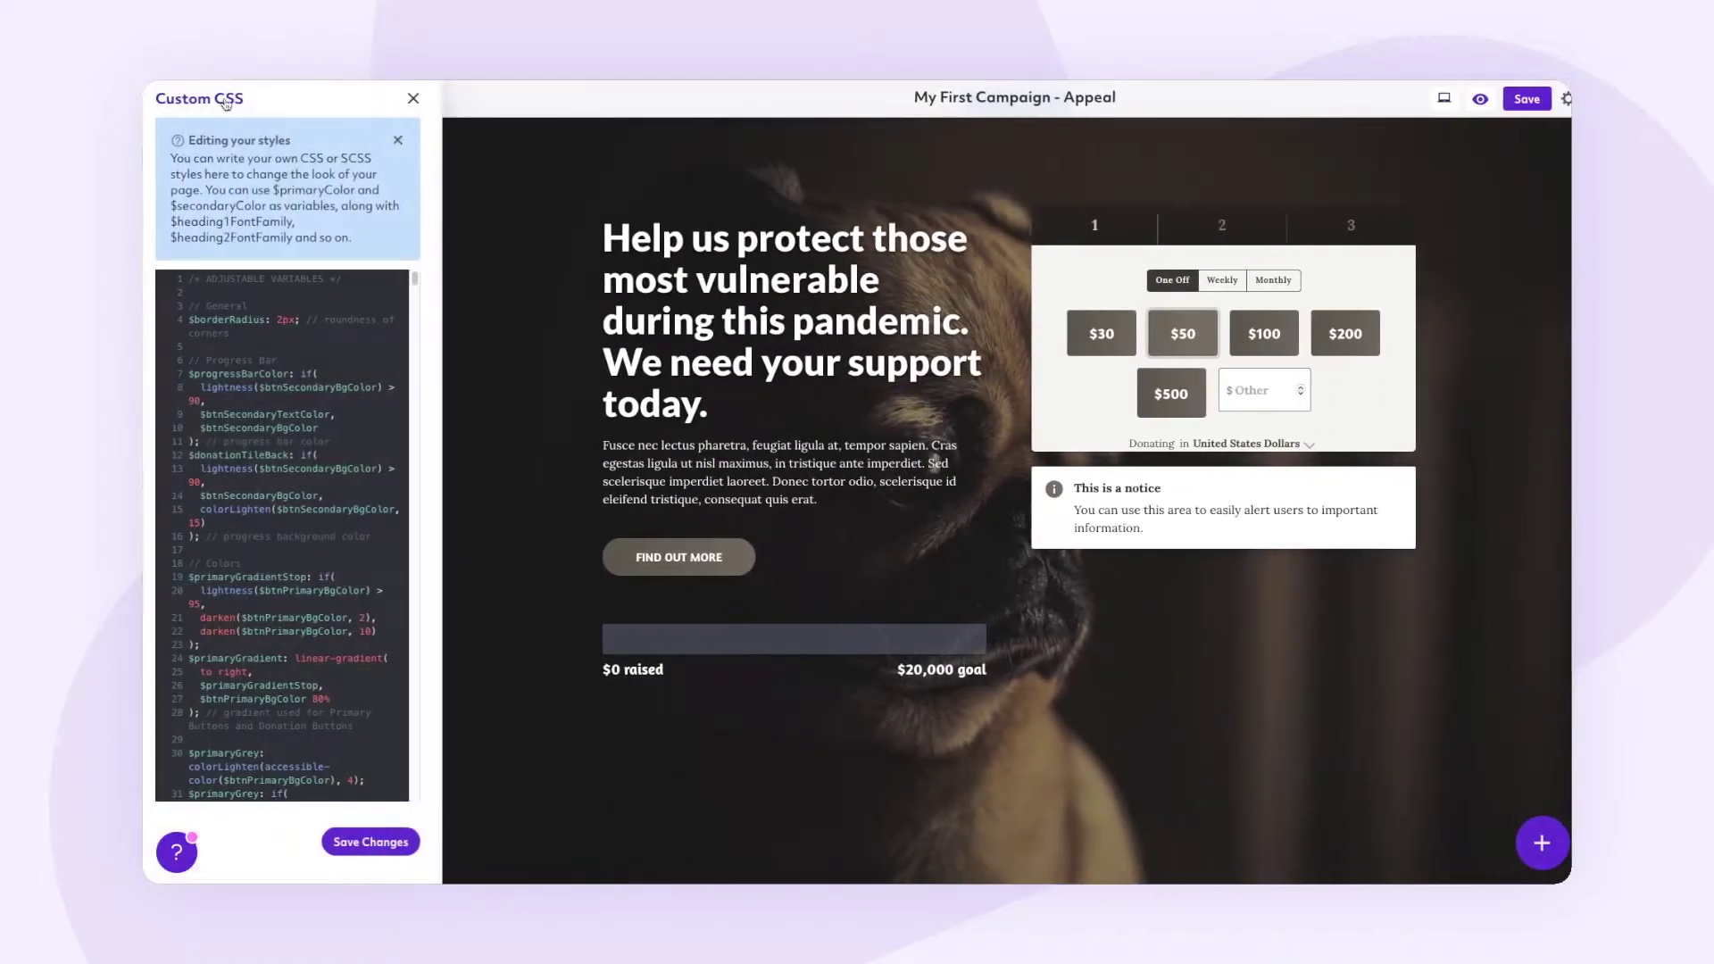
click(417, 99)
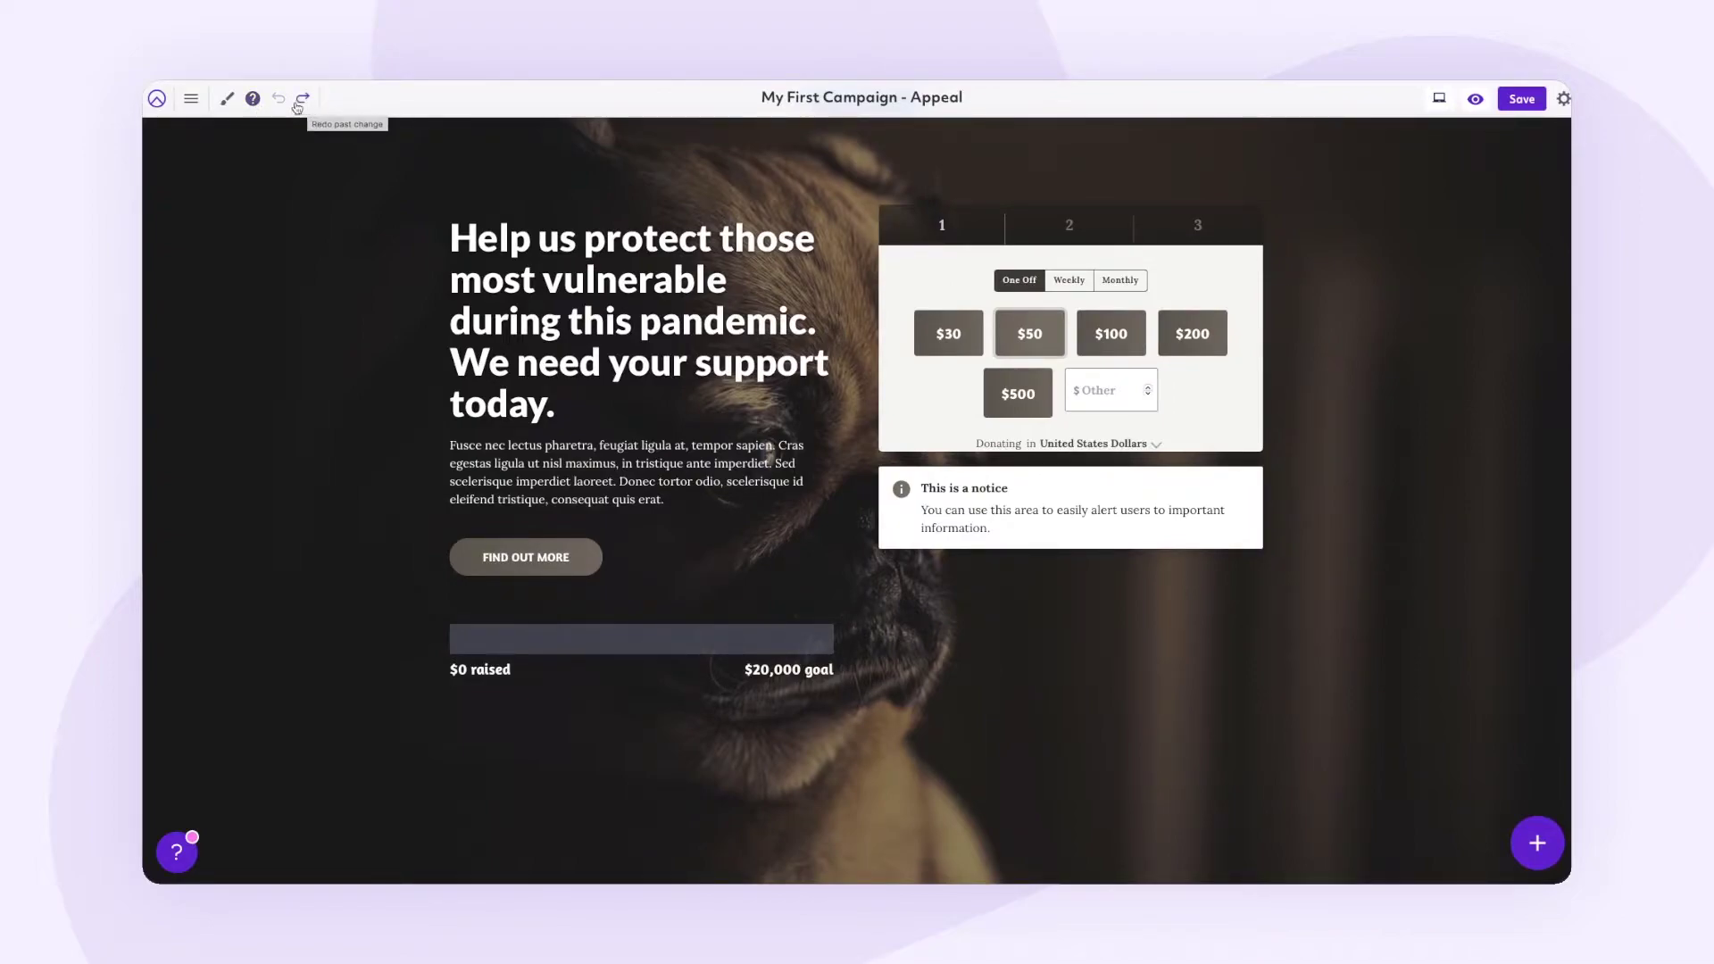
click(285, 102)
click(303, 102)
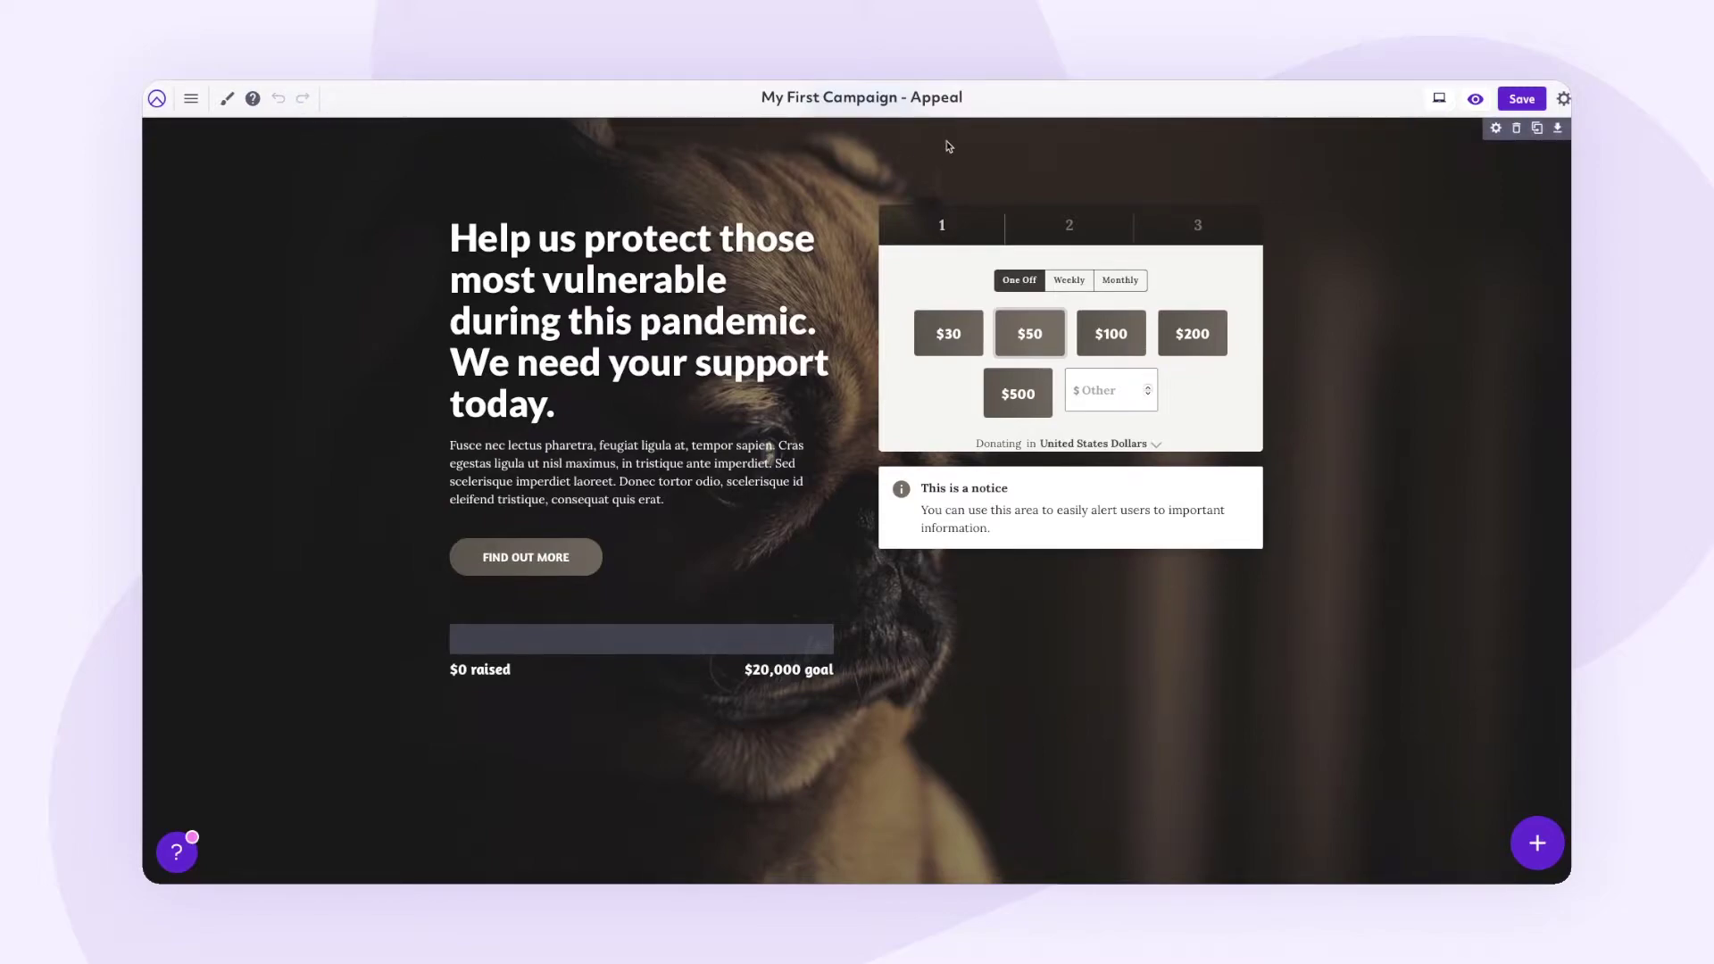
click(1439, 101)
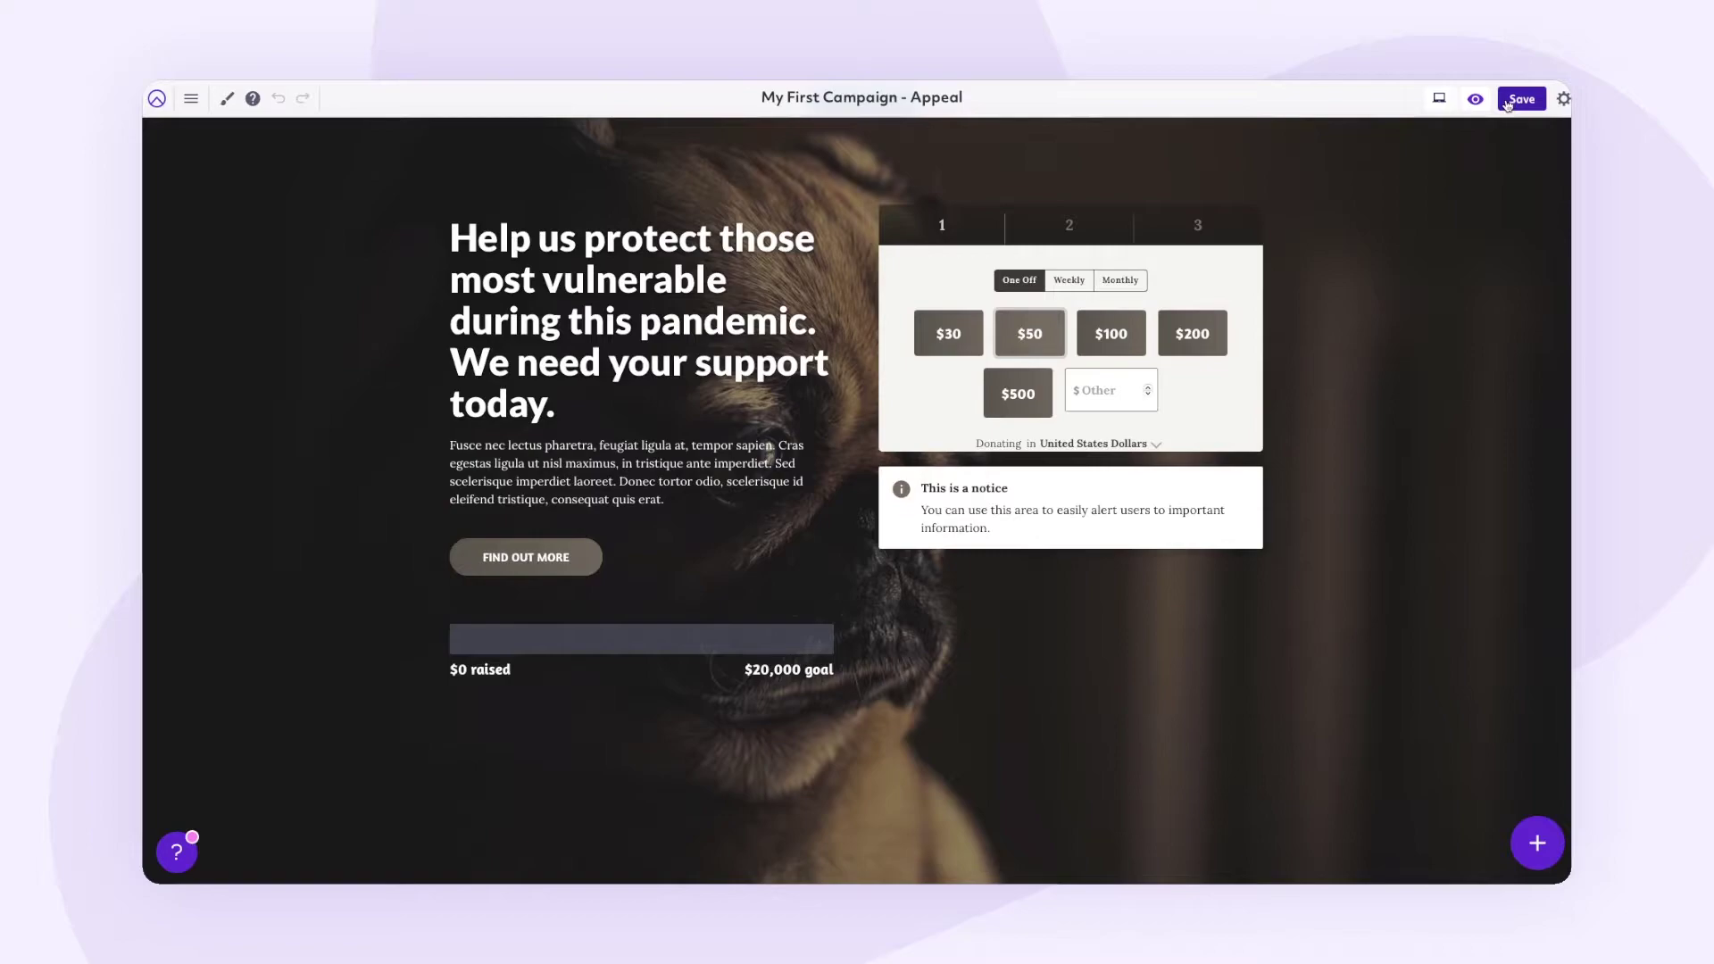
click(1563, 100)
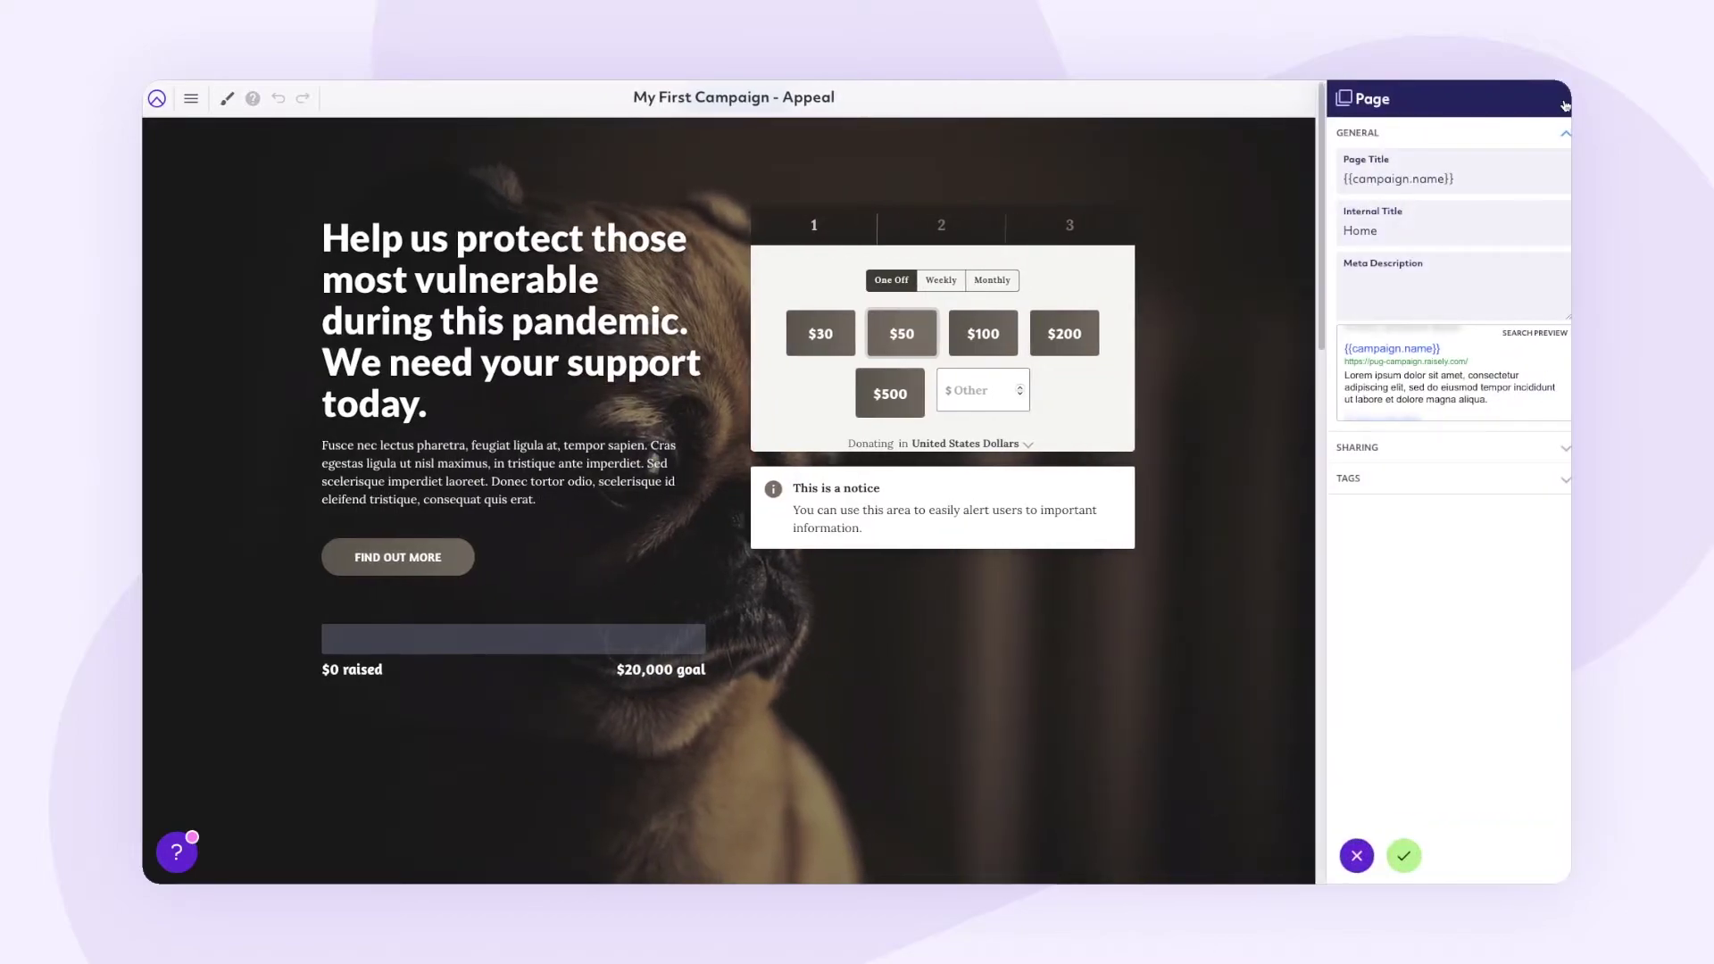
click(1404, 855)
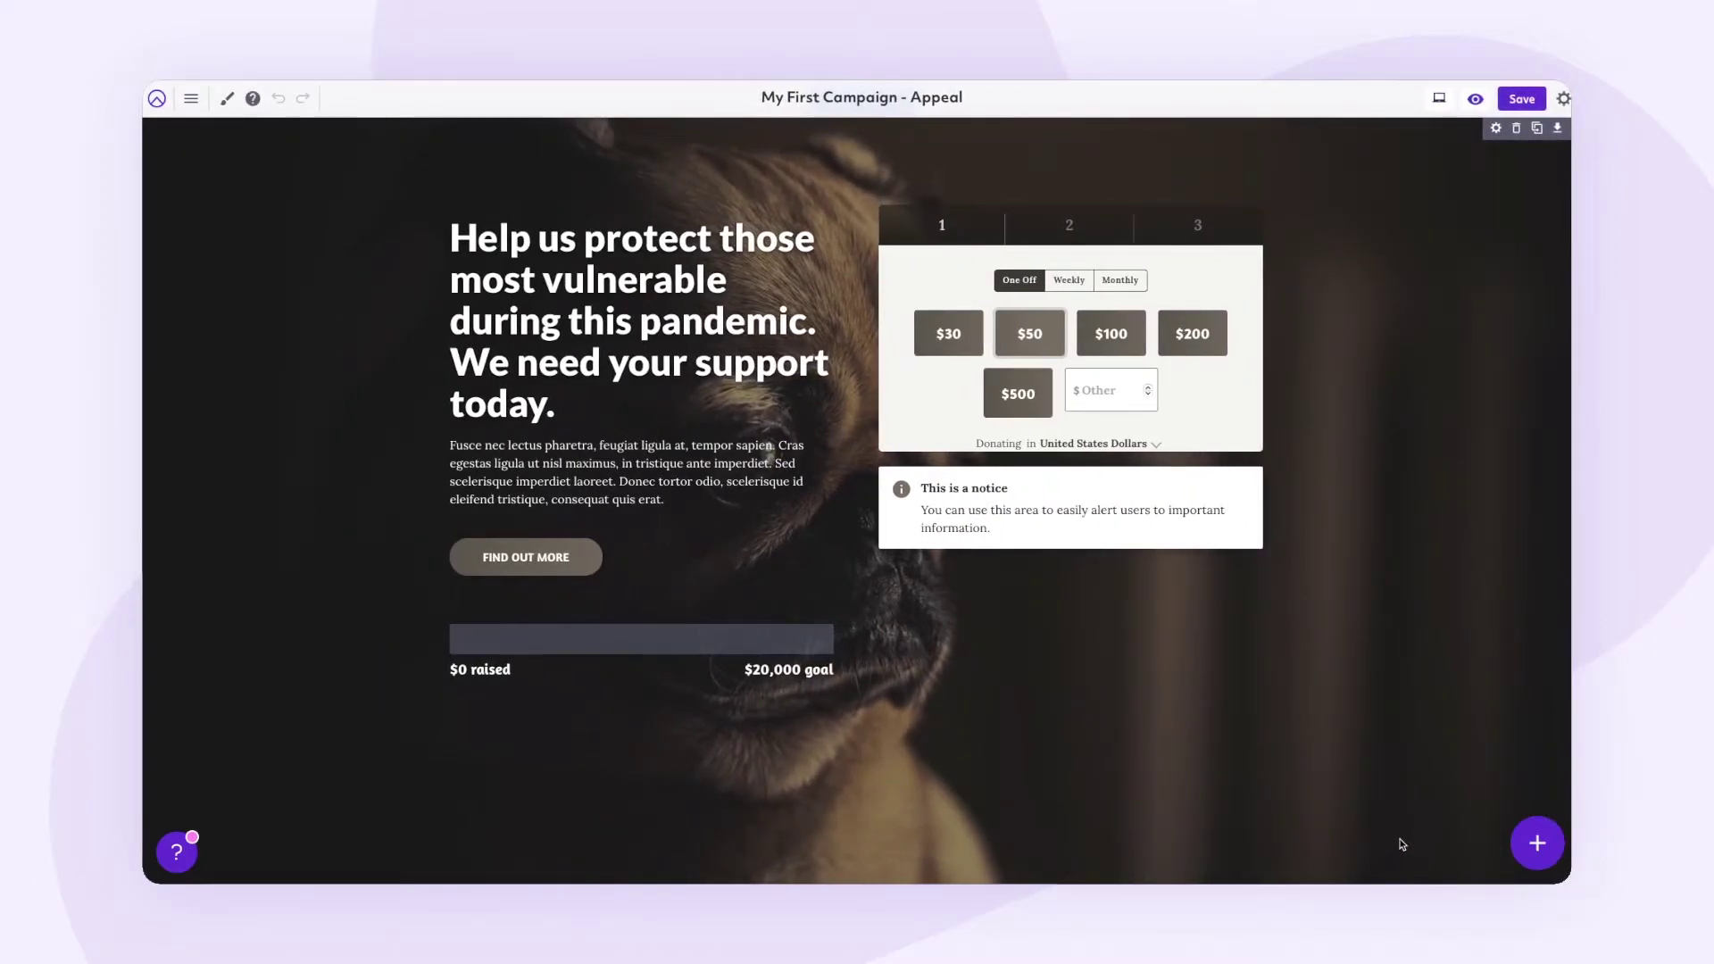
click(177, 855)
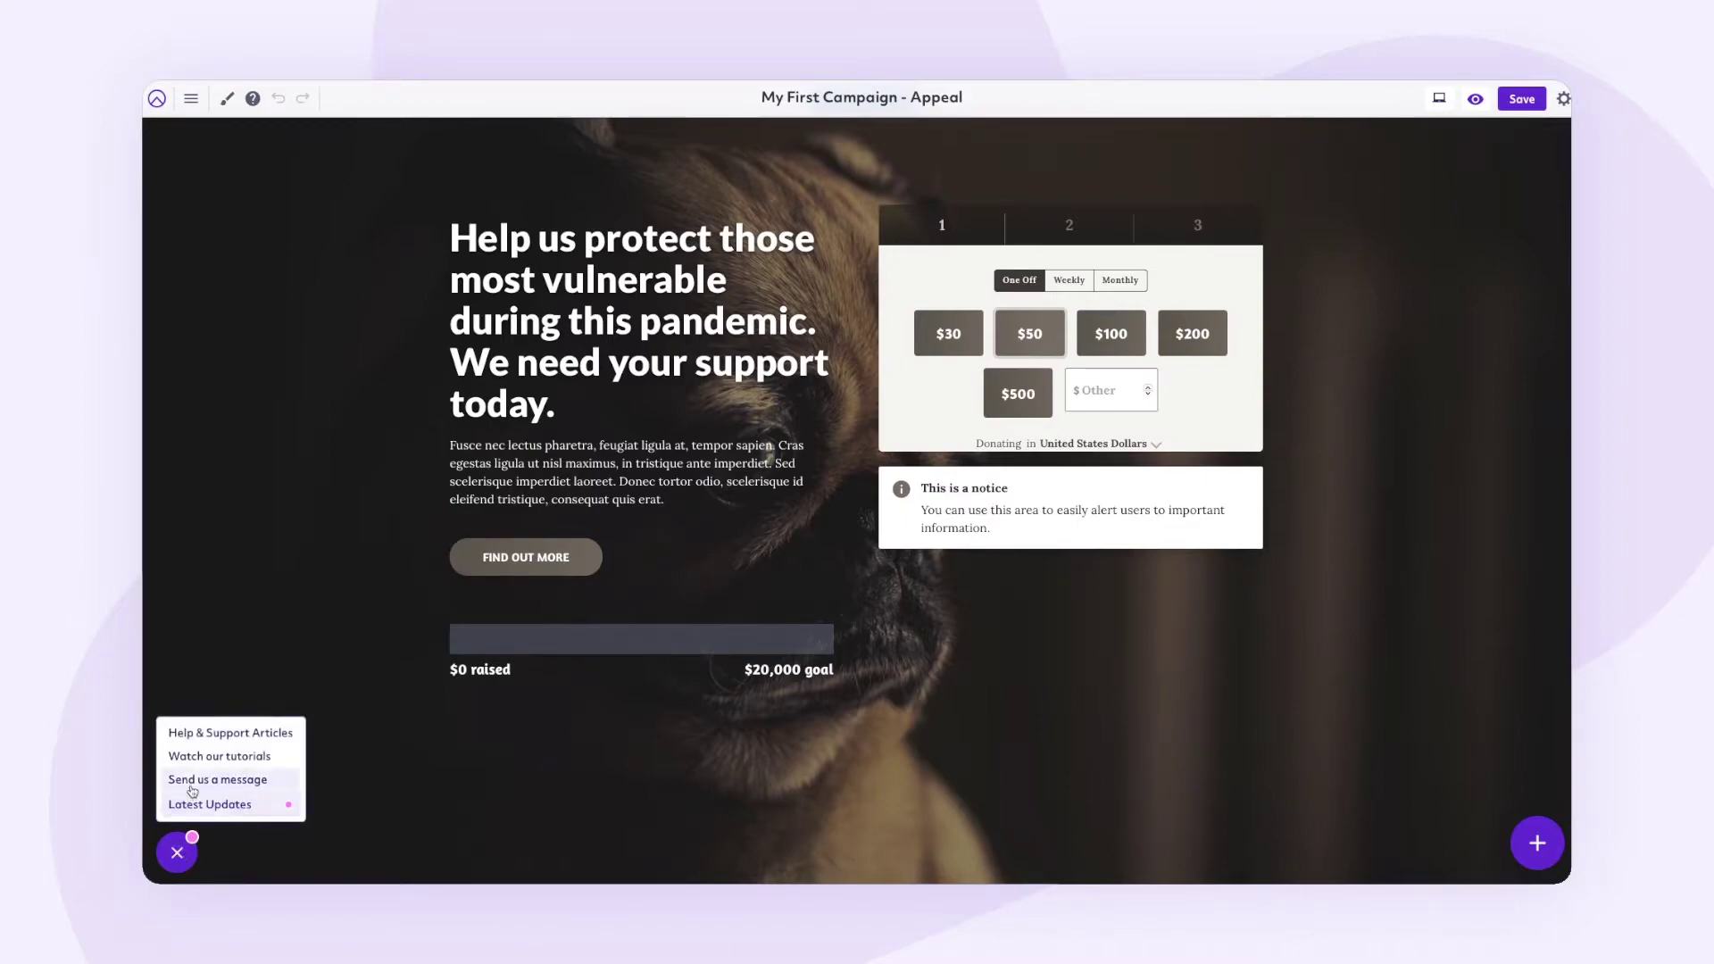
click(193, 736)
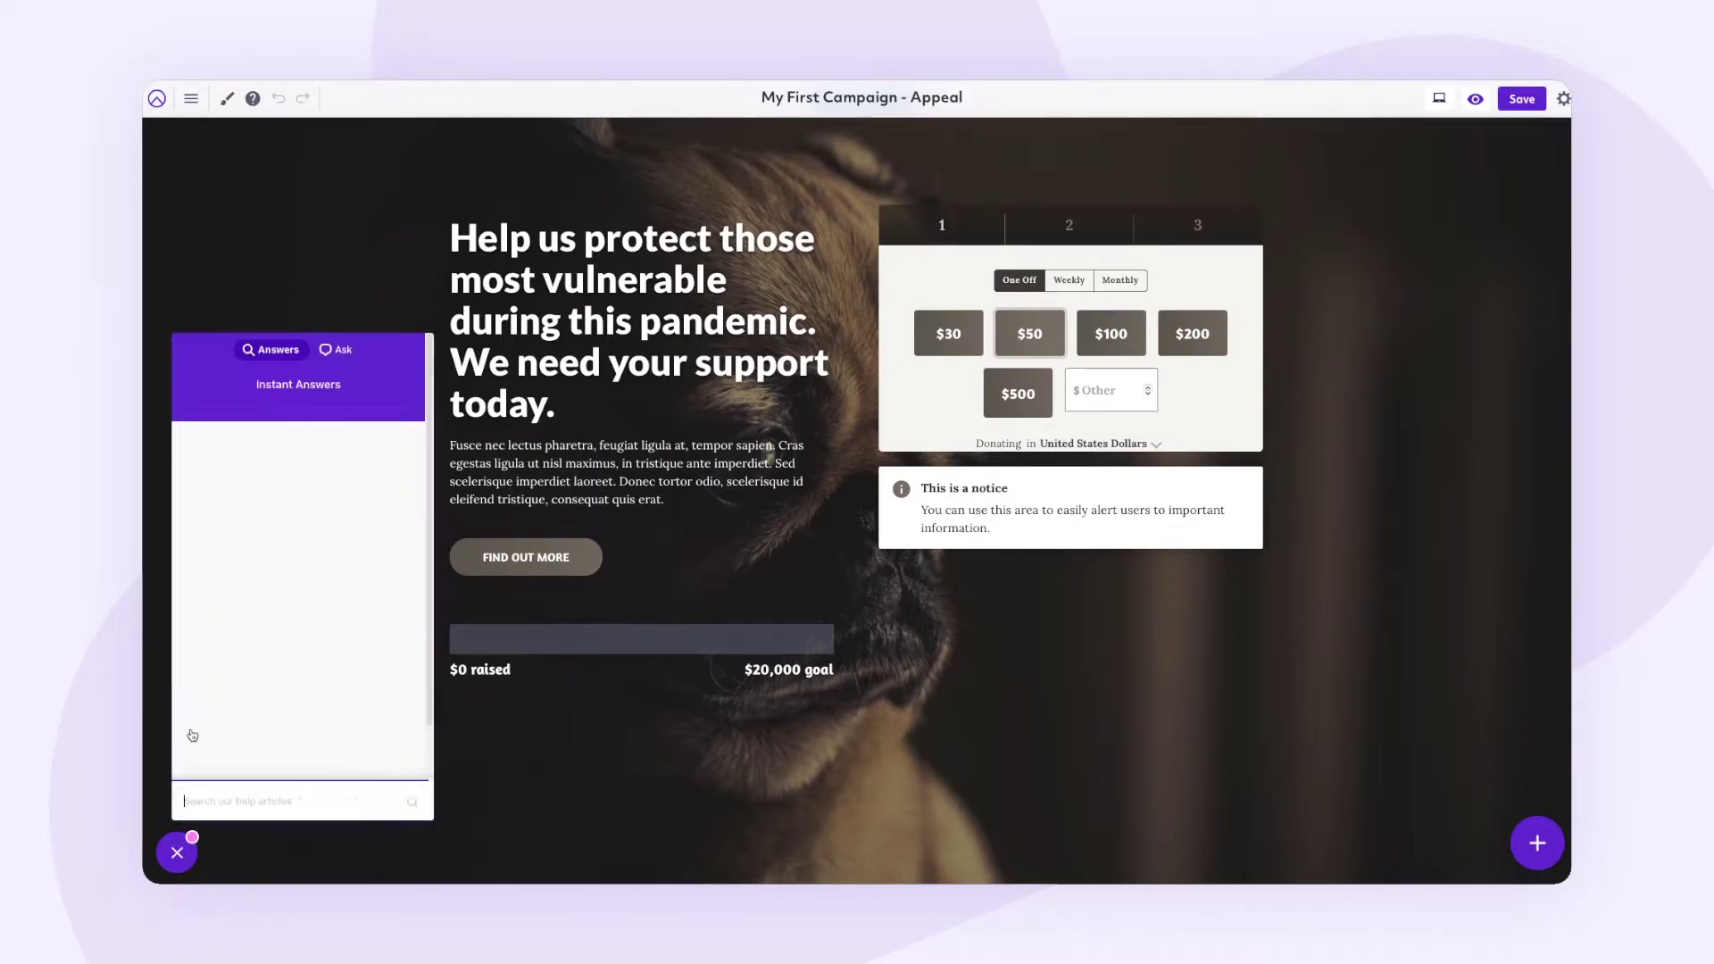
click(178, 855)
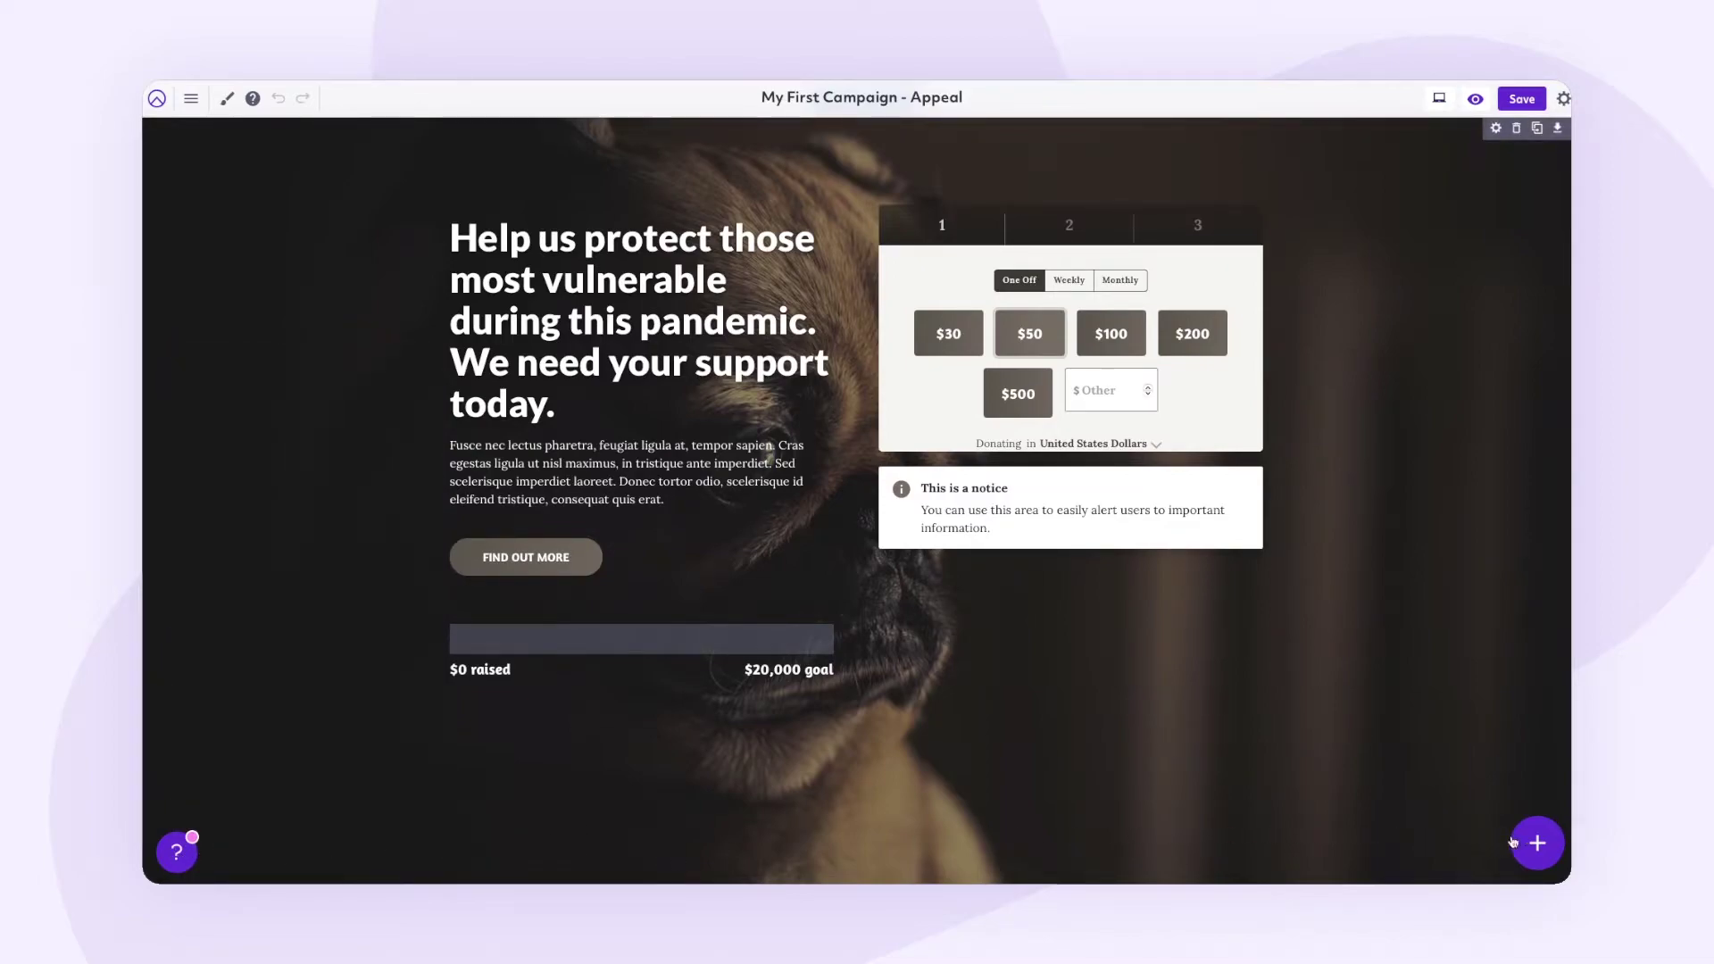
Look over the available column layouts and saved row templates
click(1539, 844)
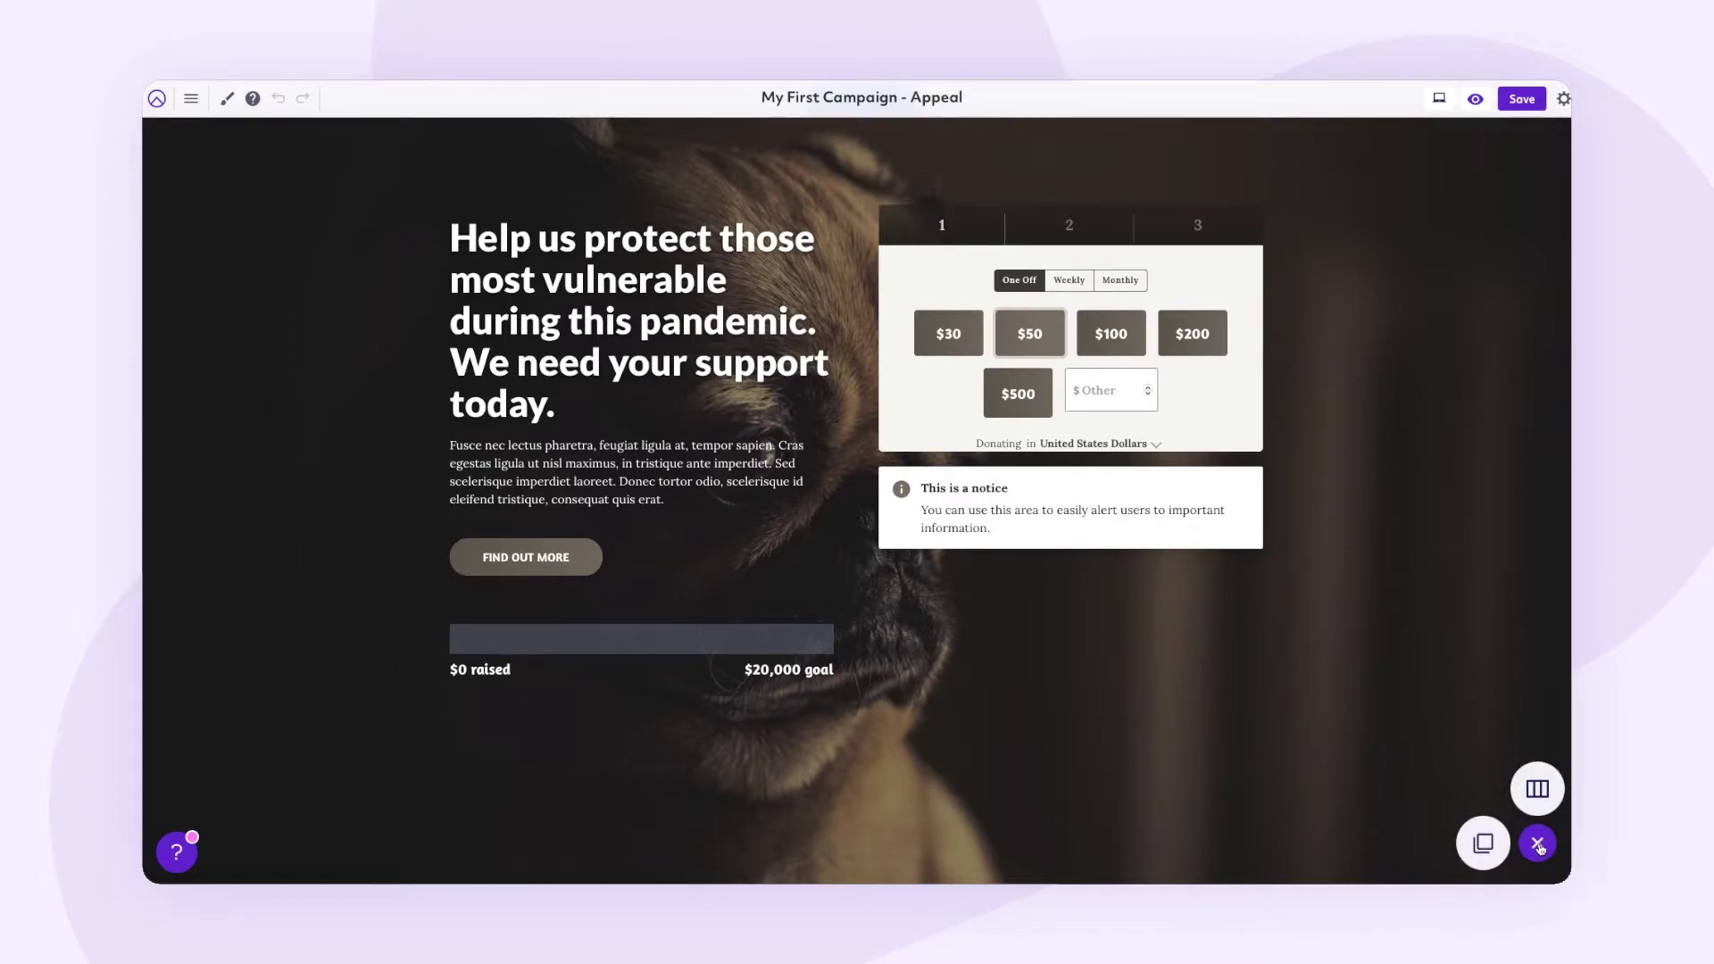
click(1537, 798)
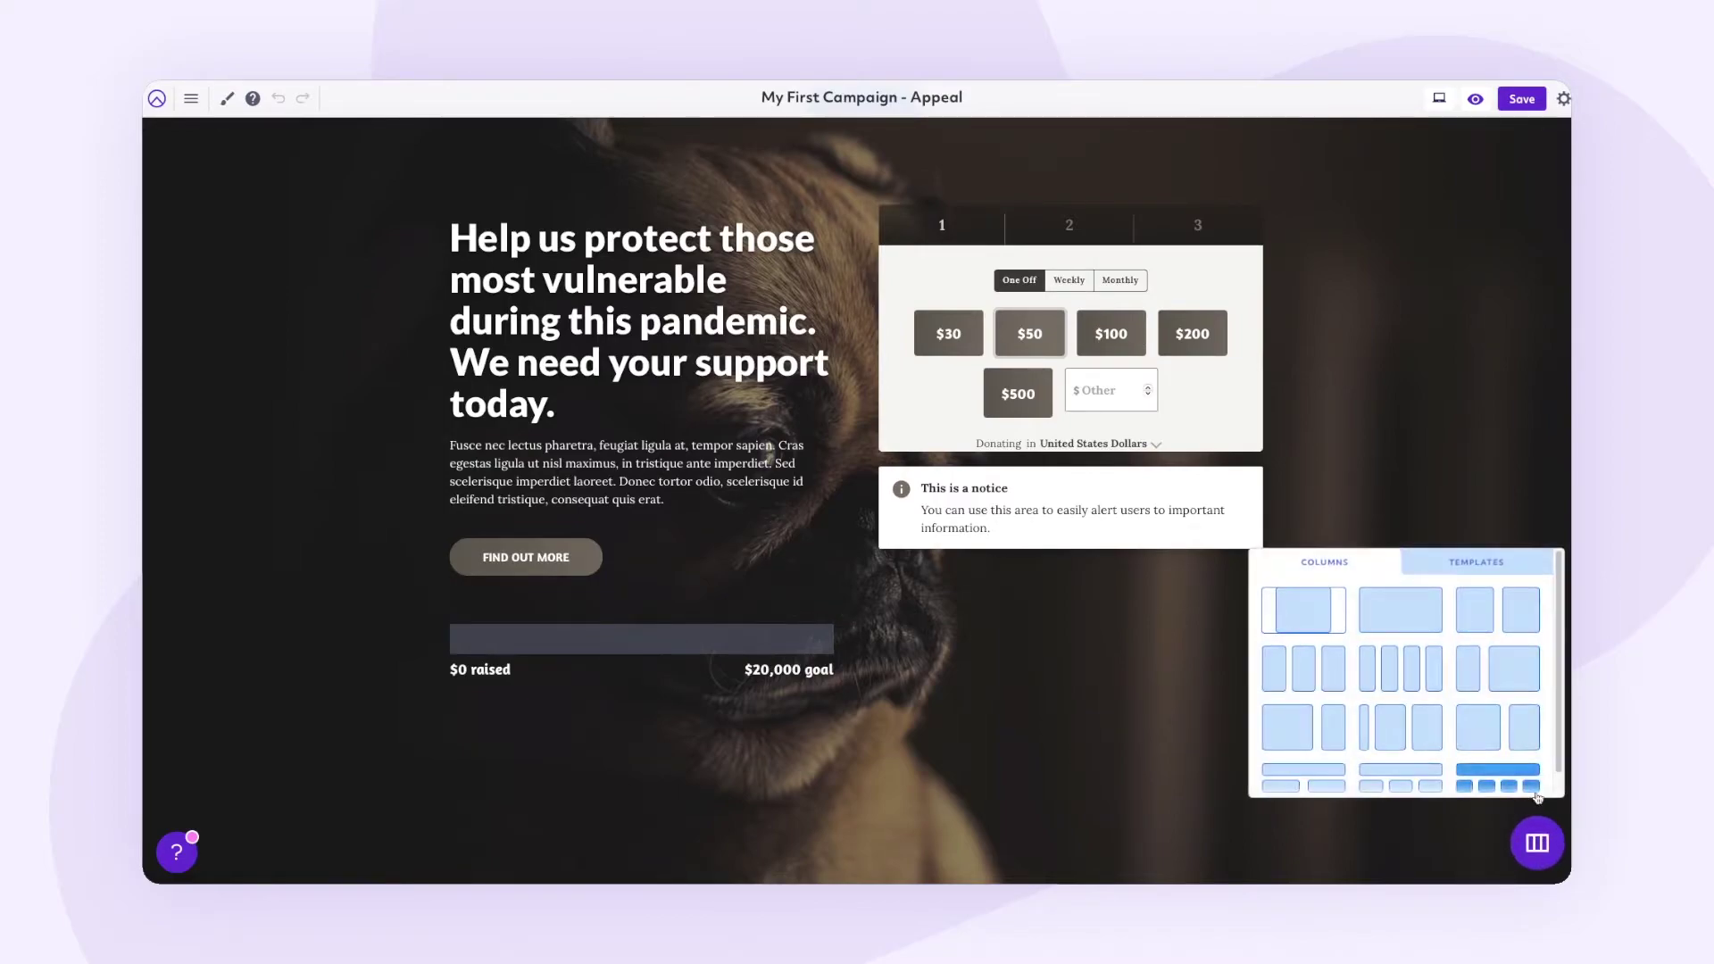
click(1457, 565)
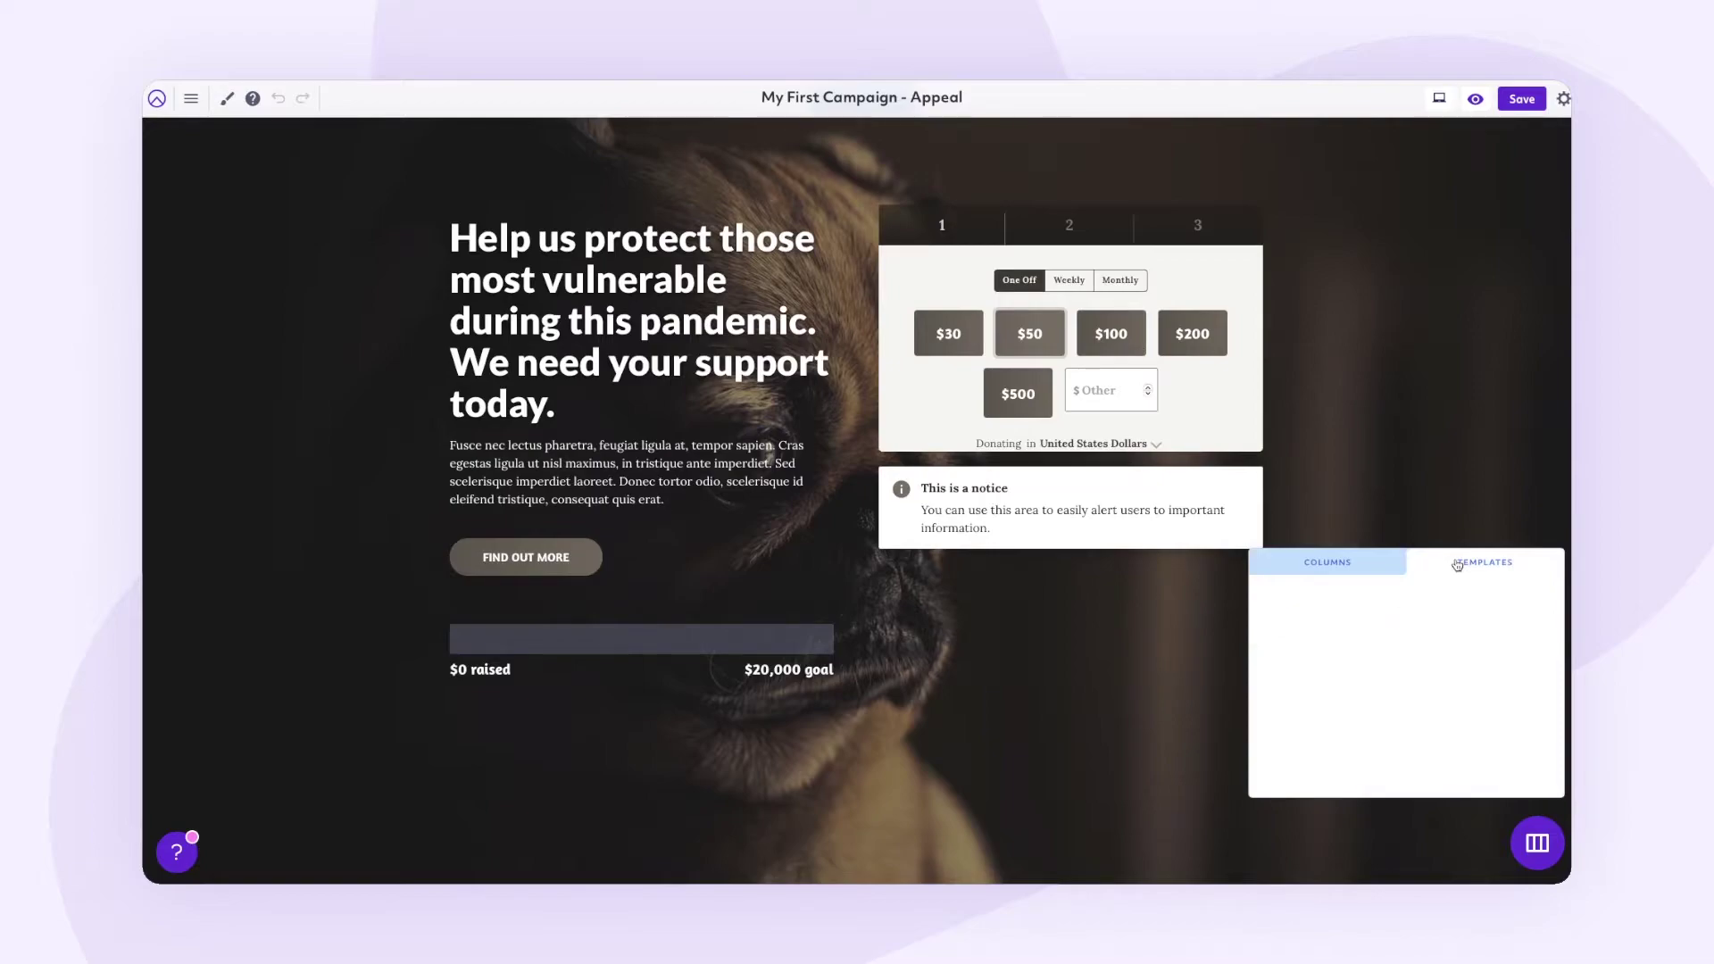
click(1537, 842)
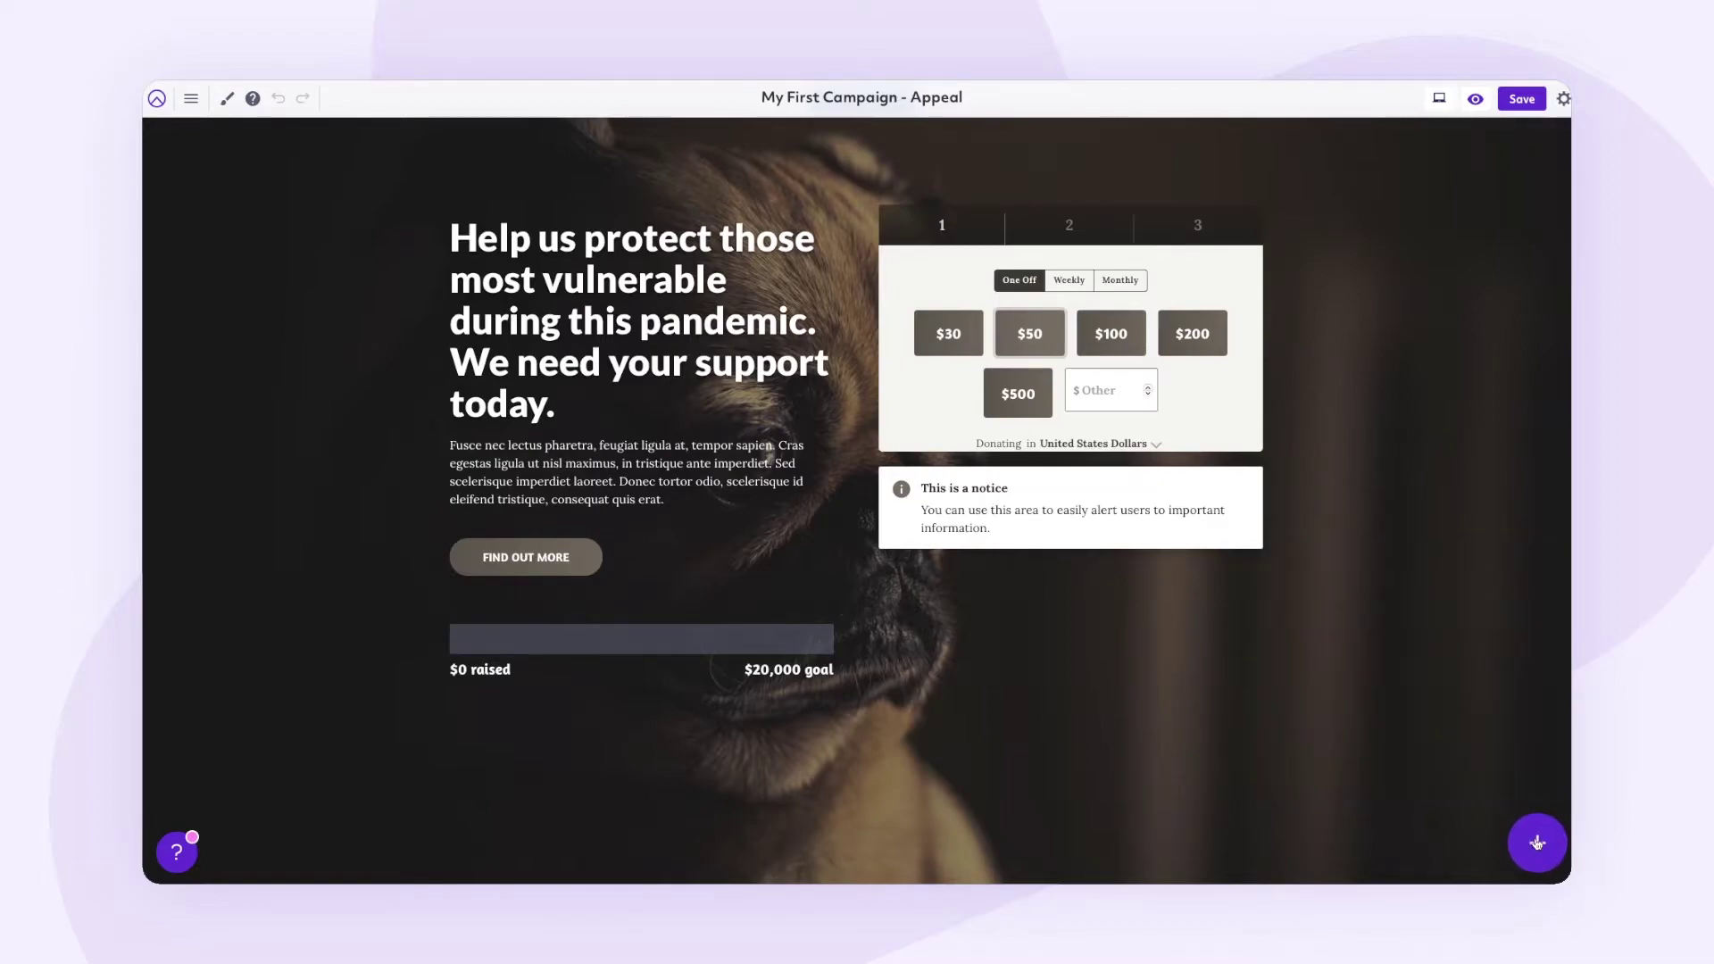
Search the content block library for 'logo'
click(1537, 842)
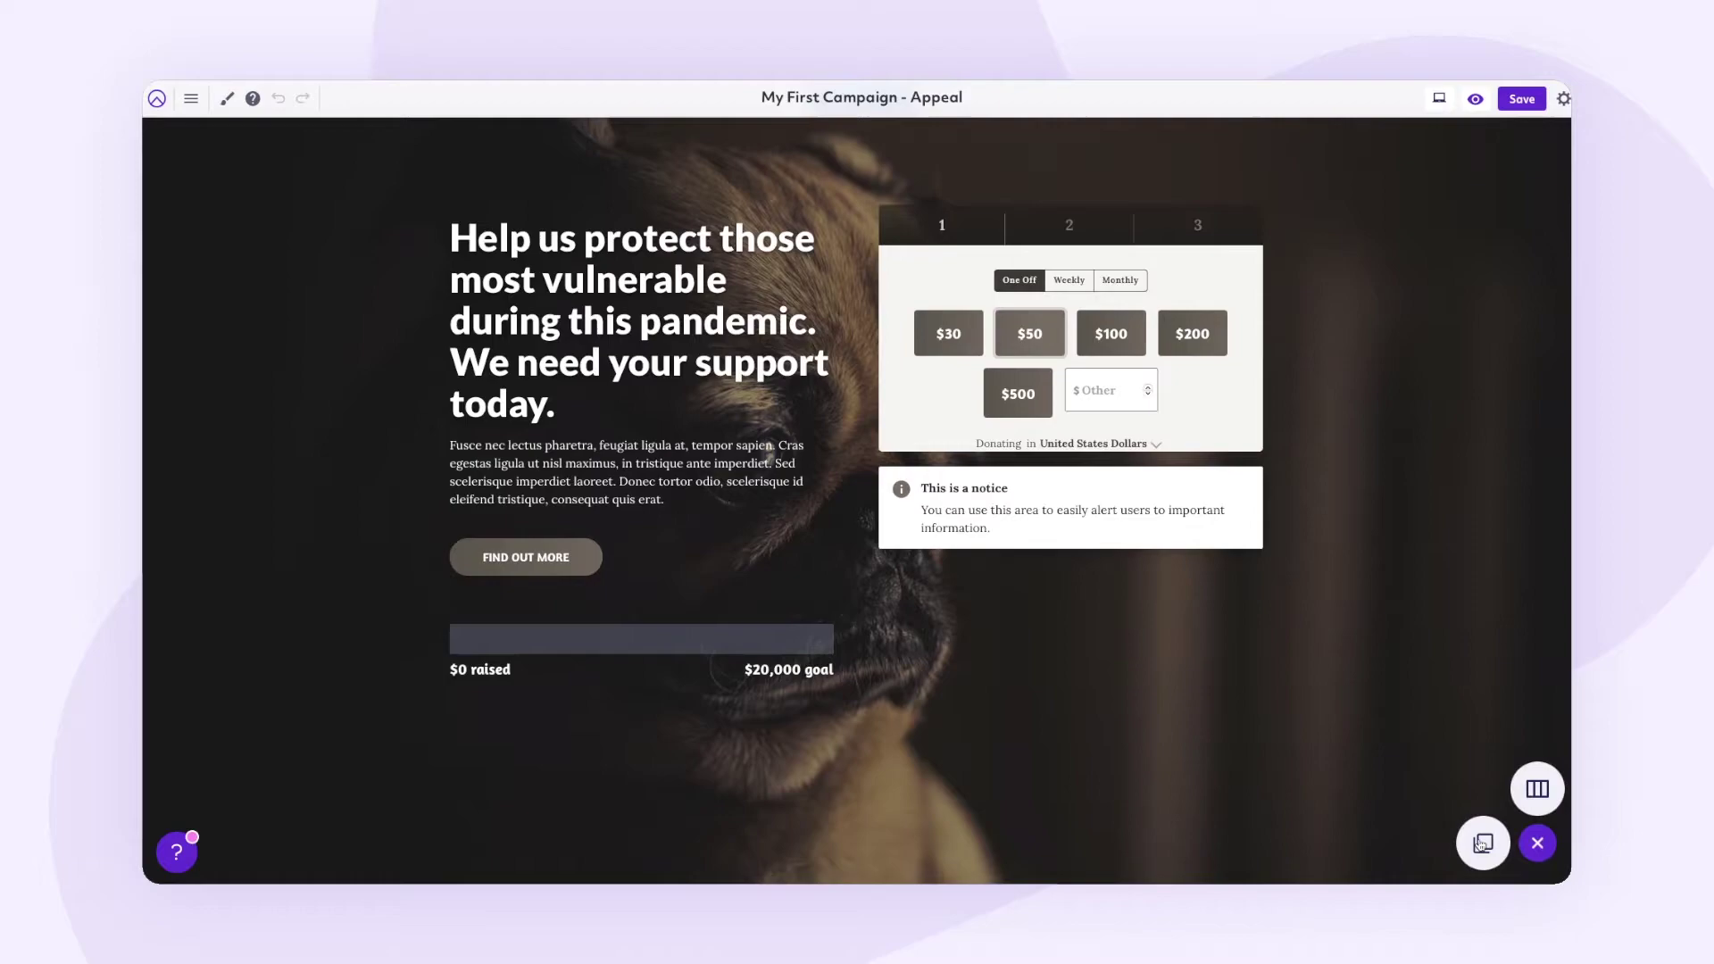
click(1481, 842)
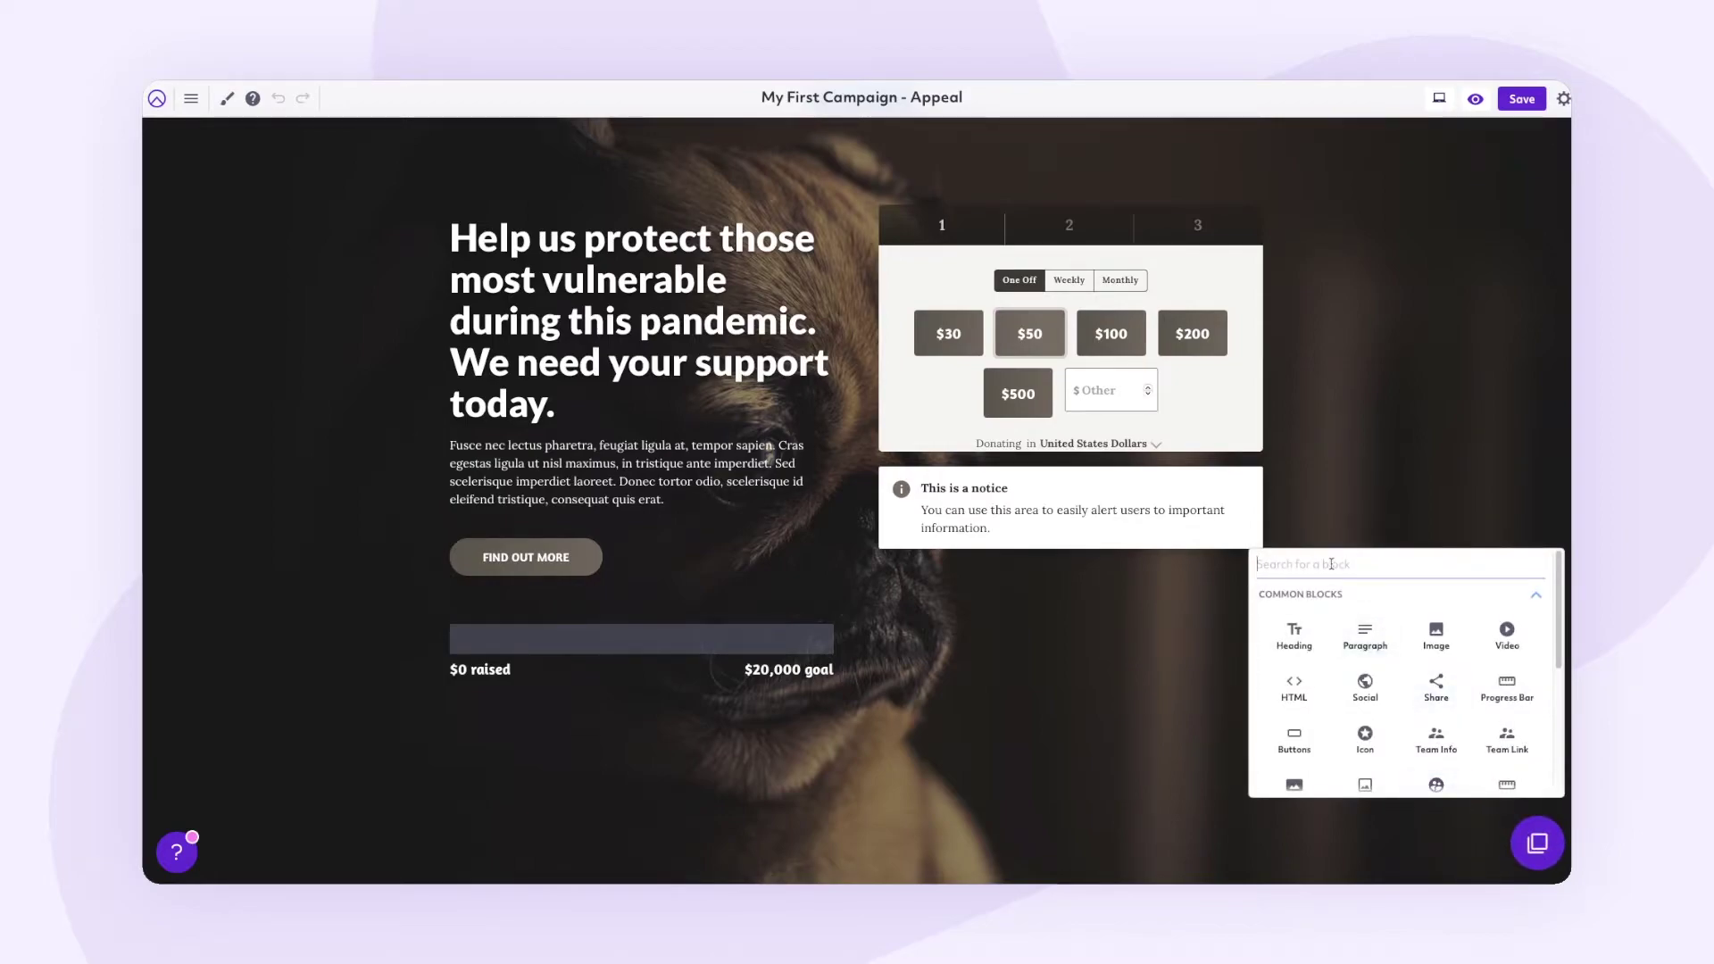
text(logo)
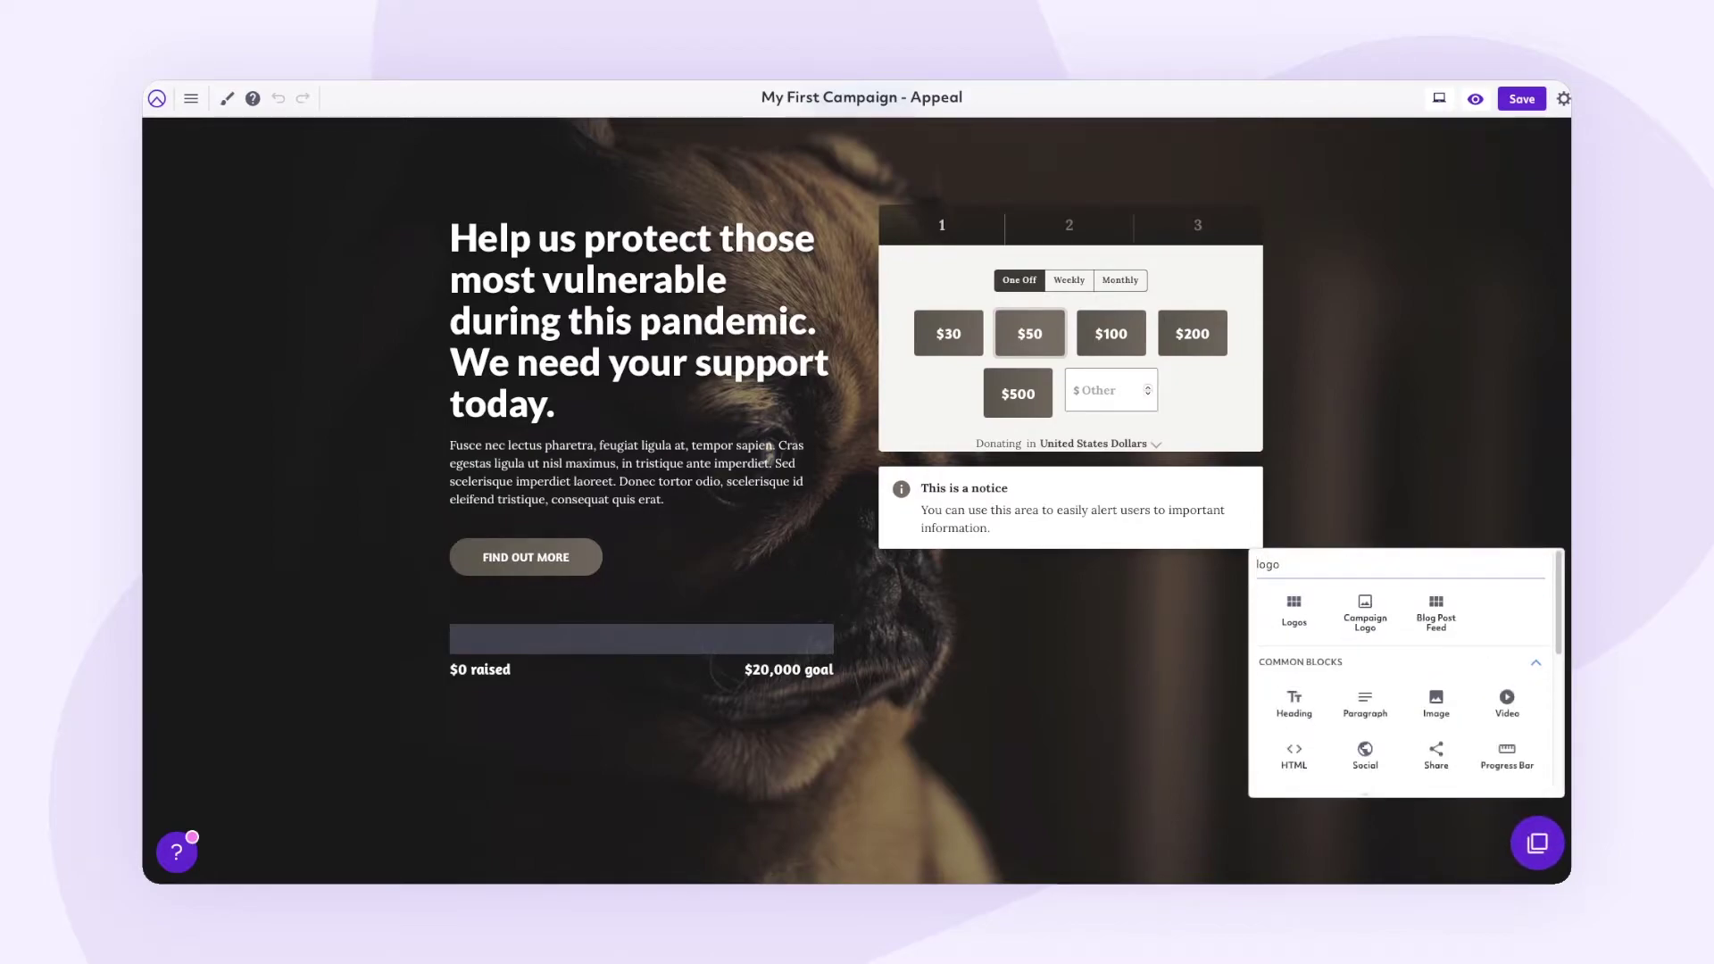
click(1363, 524)
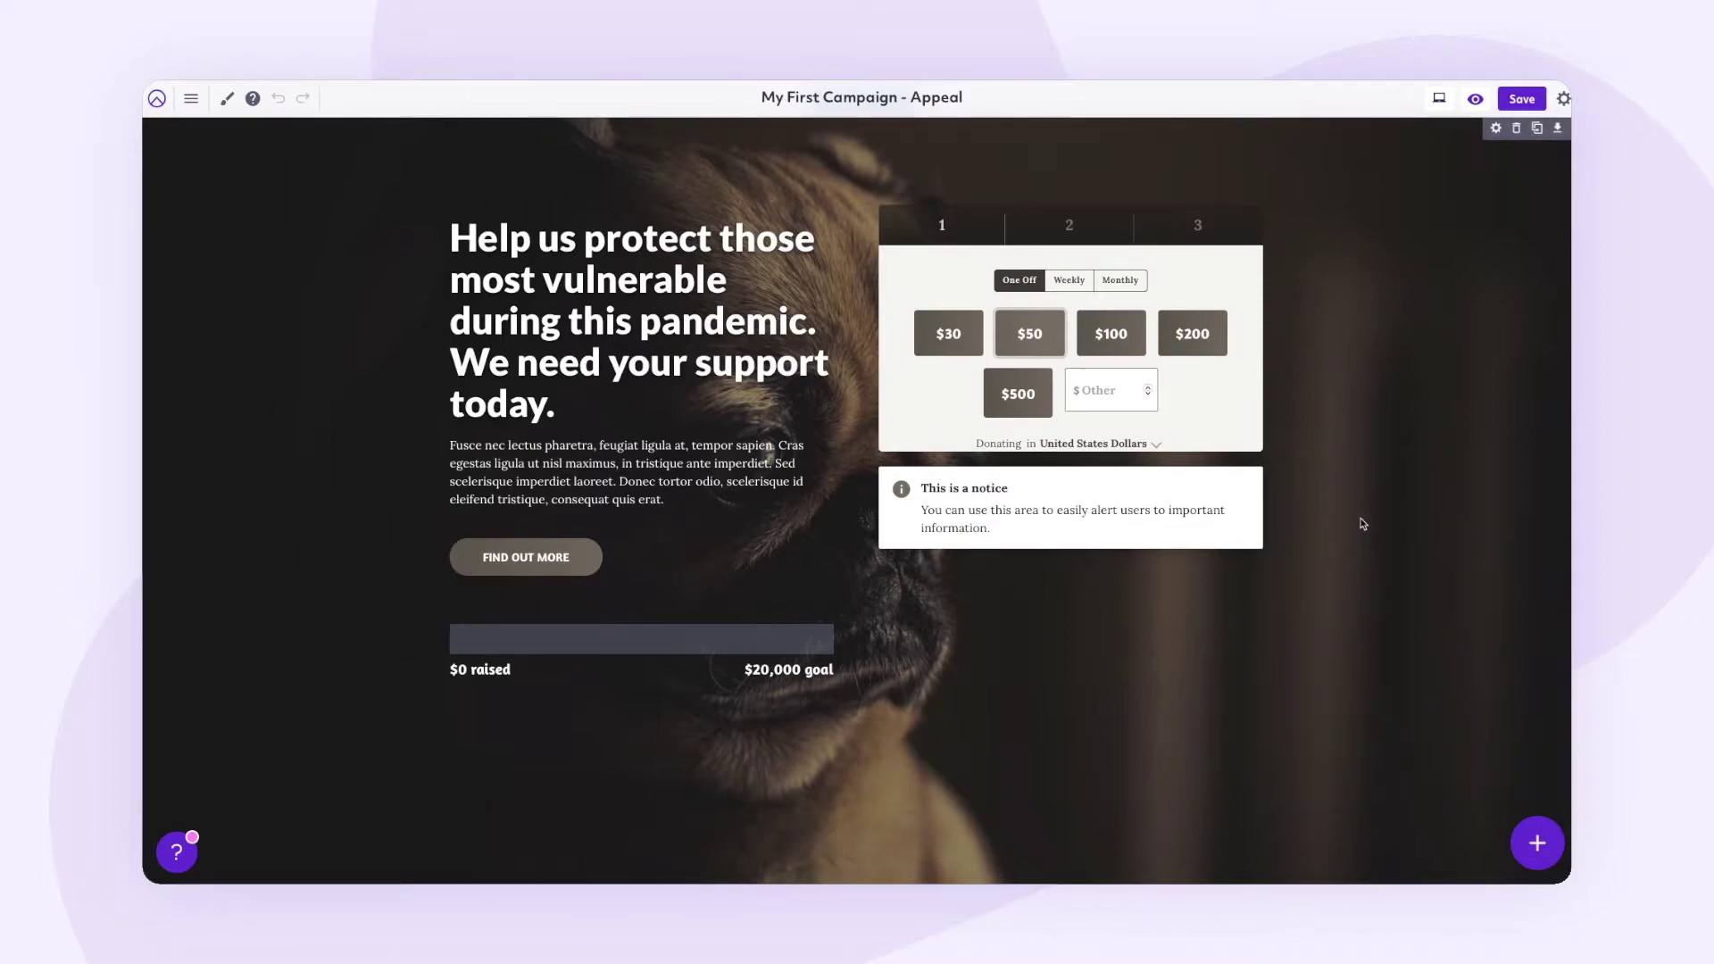
click(1496, 129)
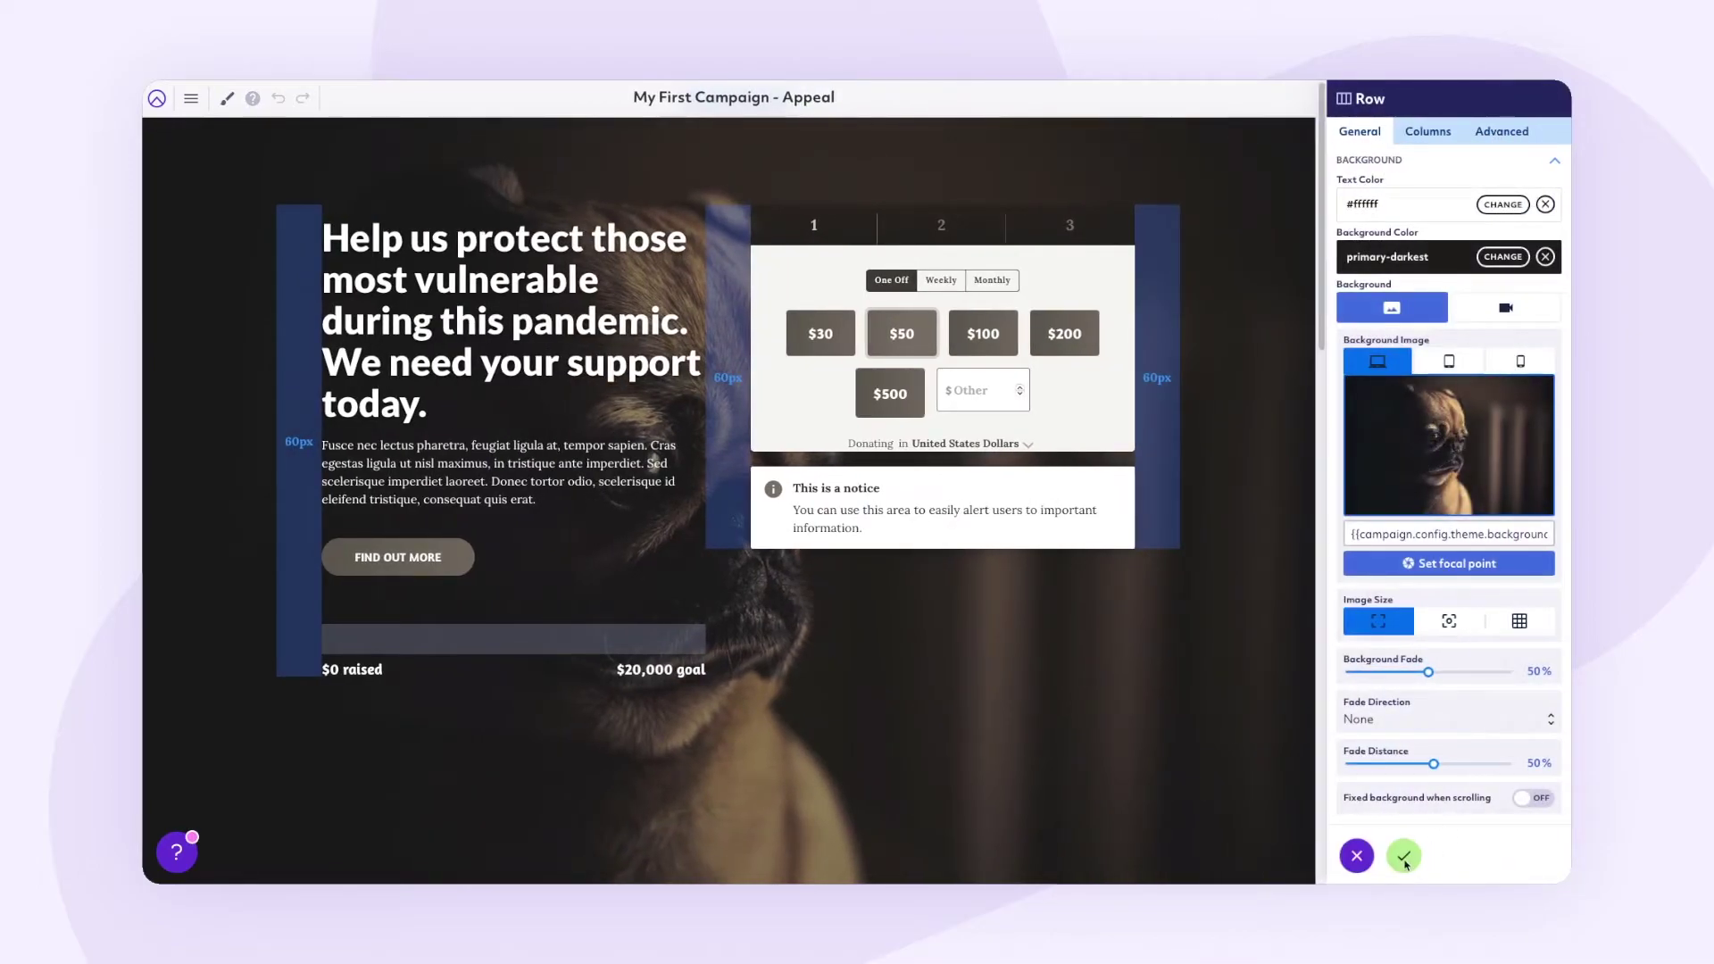
click(1404, 857)
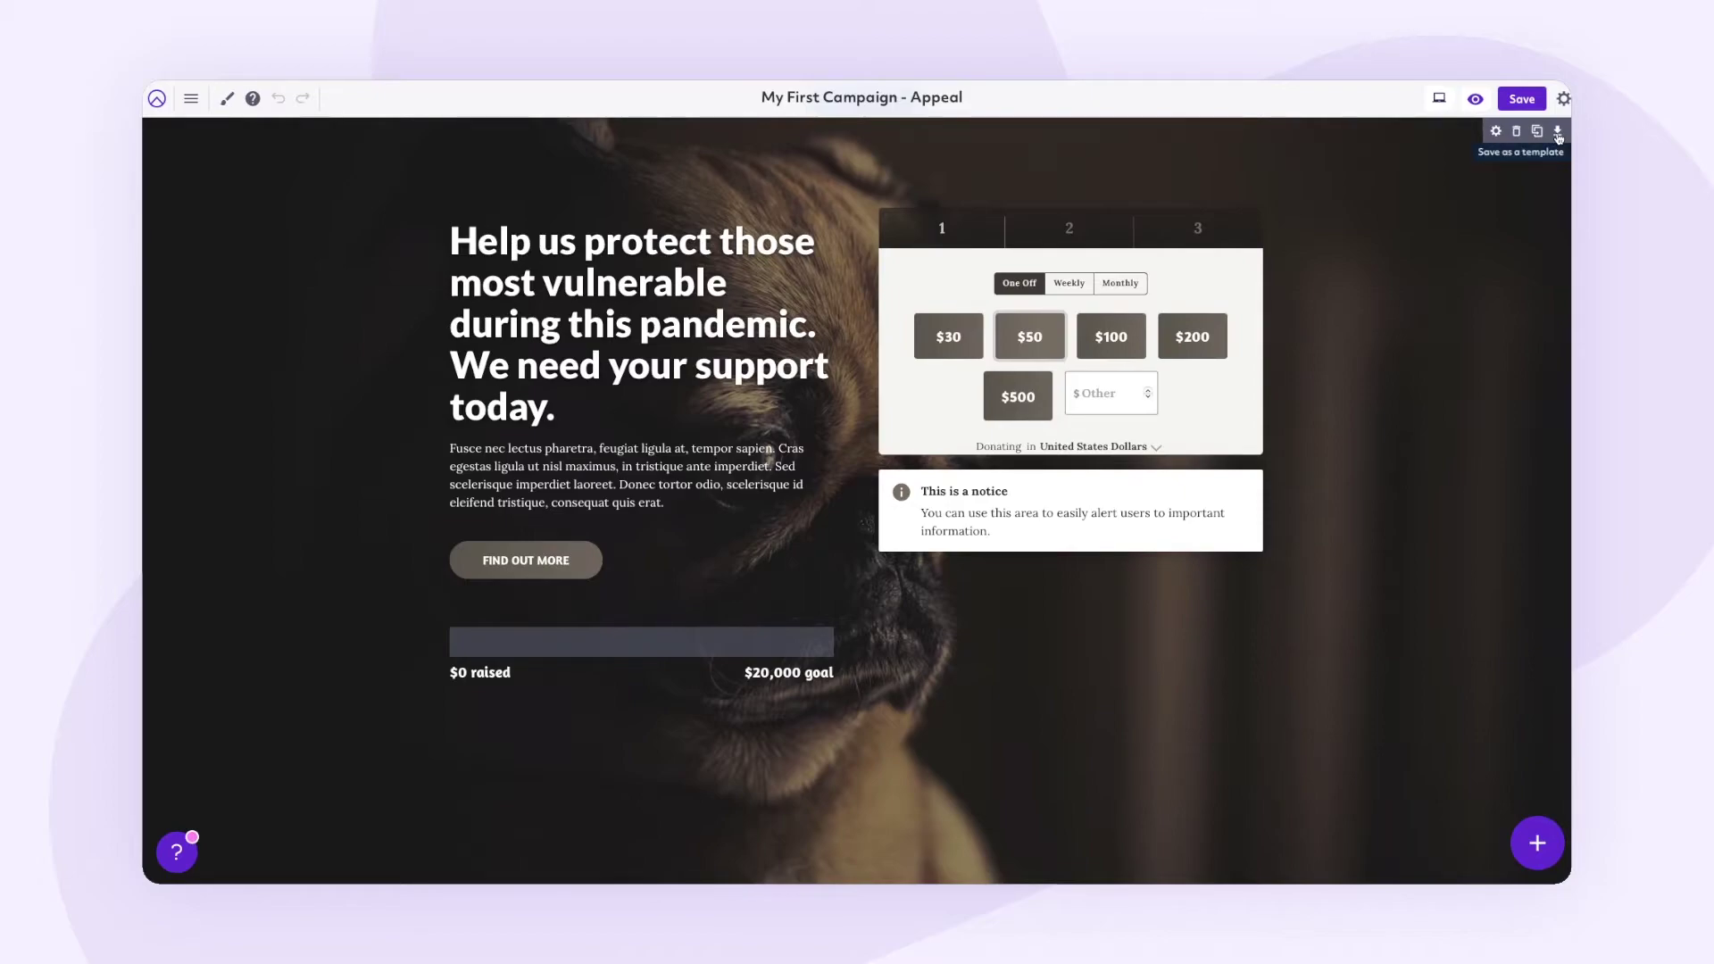
click(1496, 132)
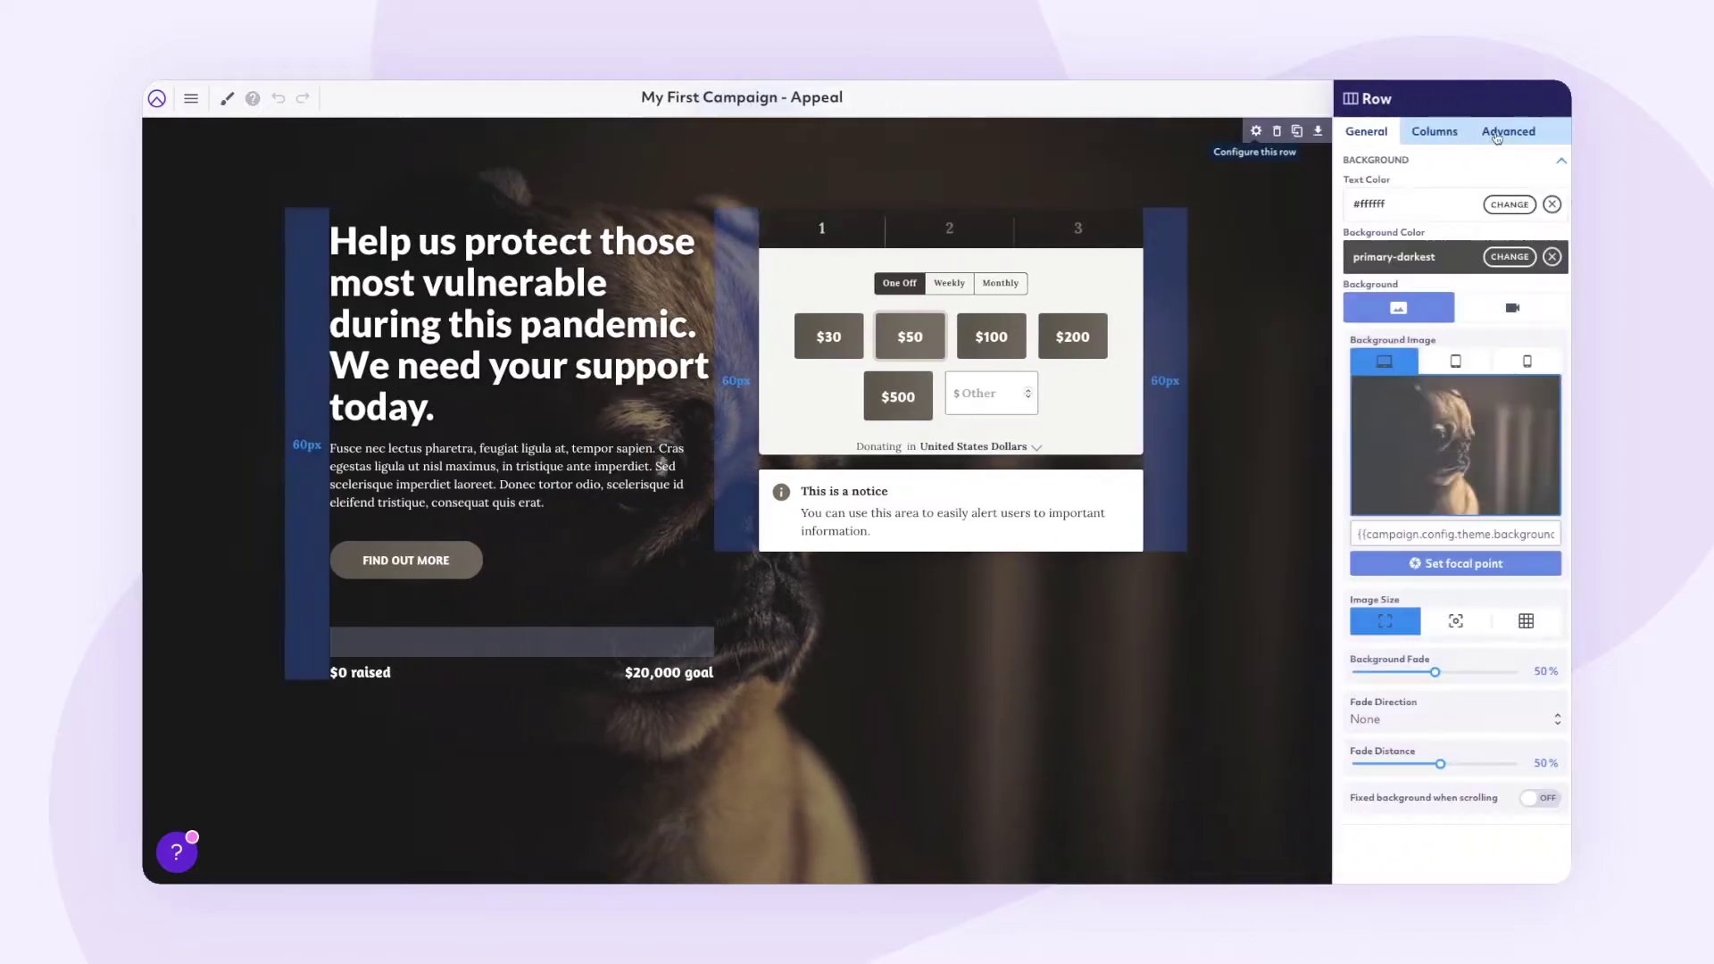
click(1430, 132)
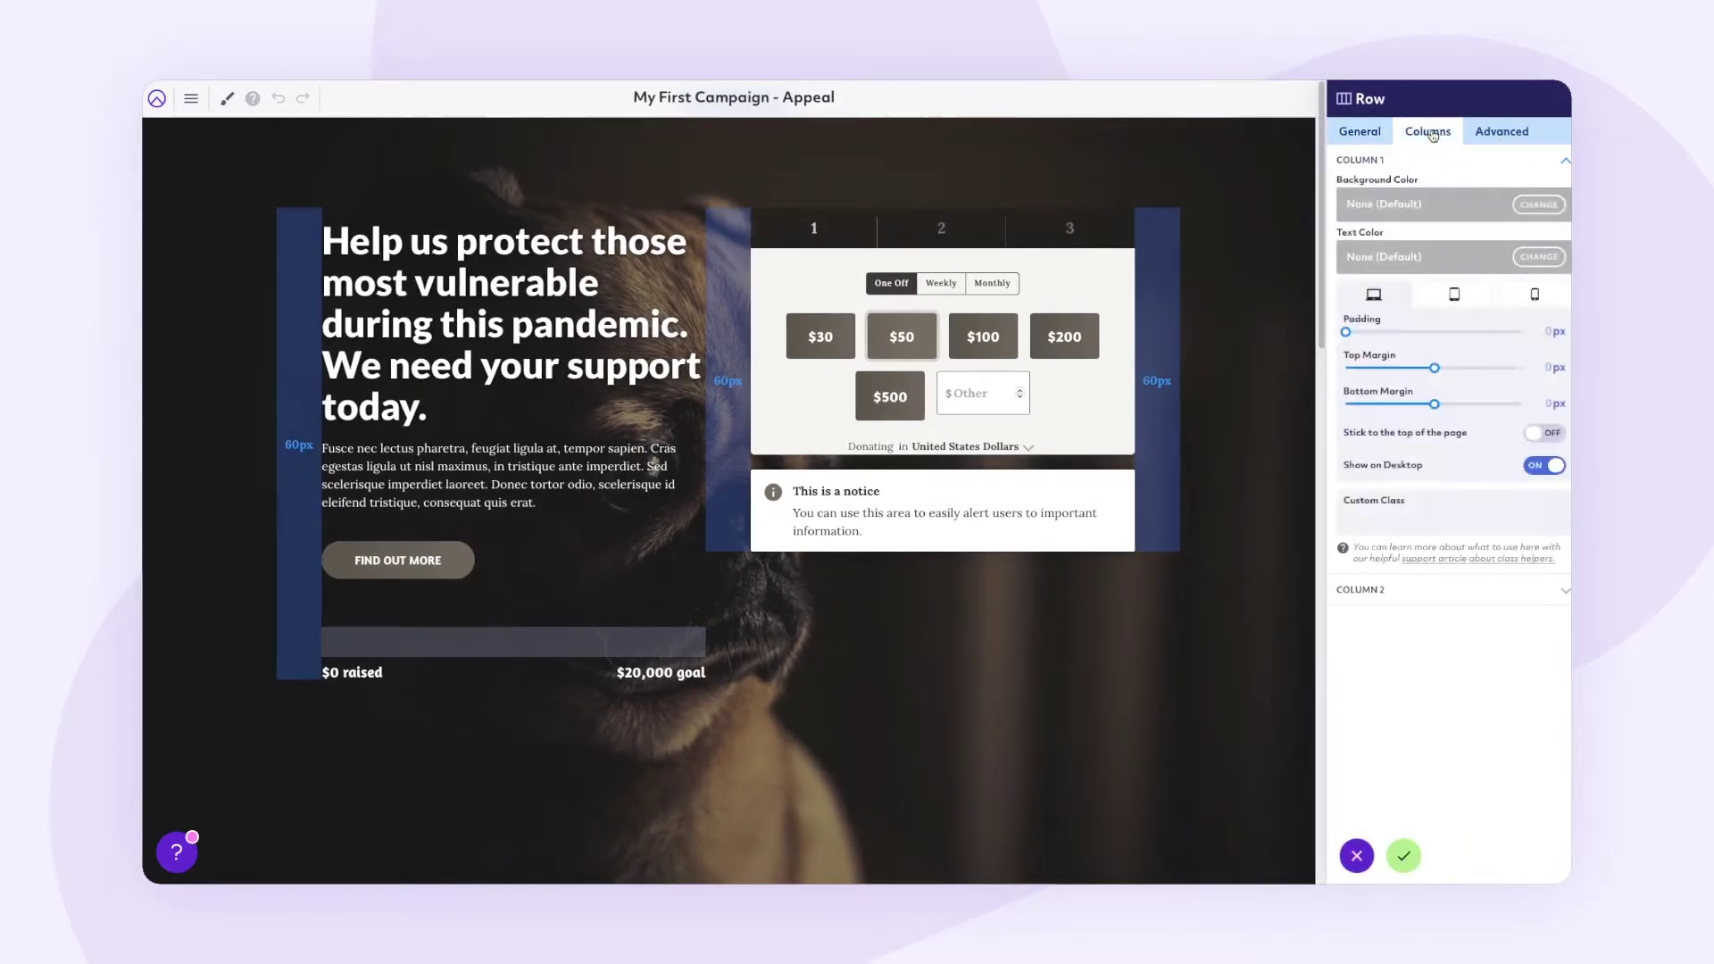
click(1565, 162)
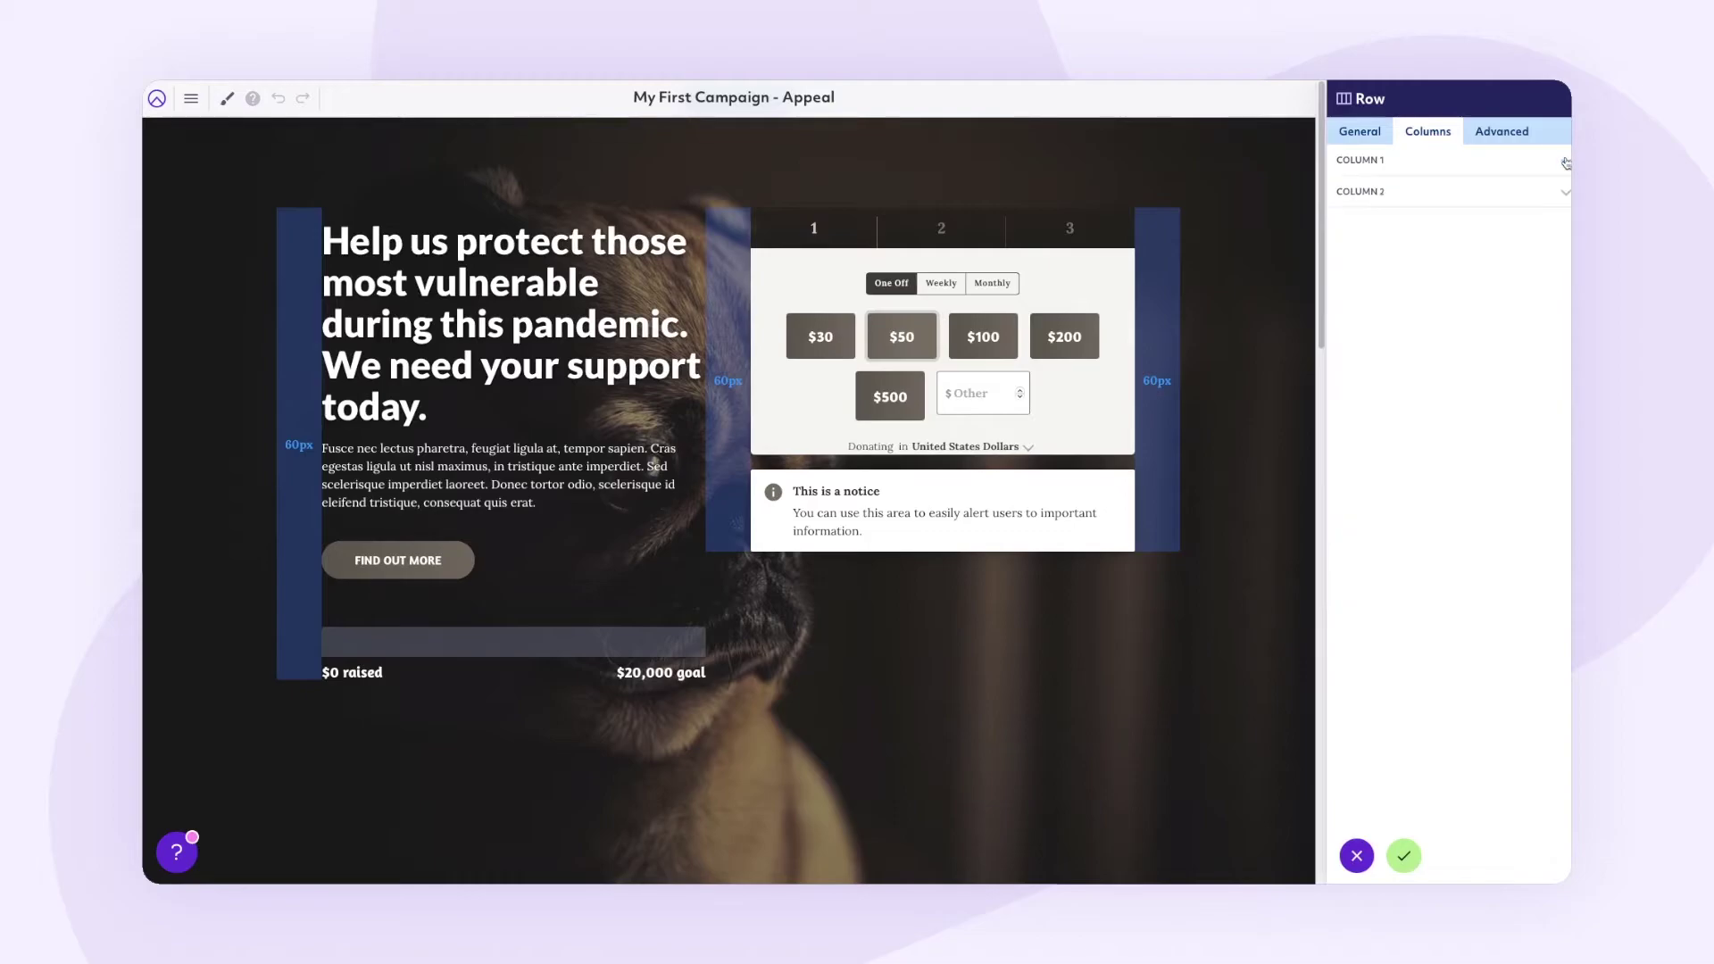
click(1565, 164)
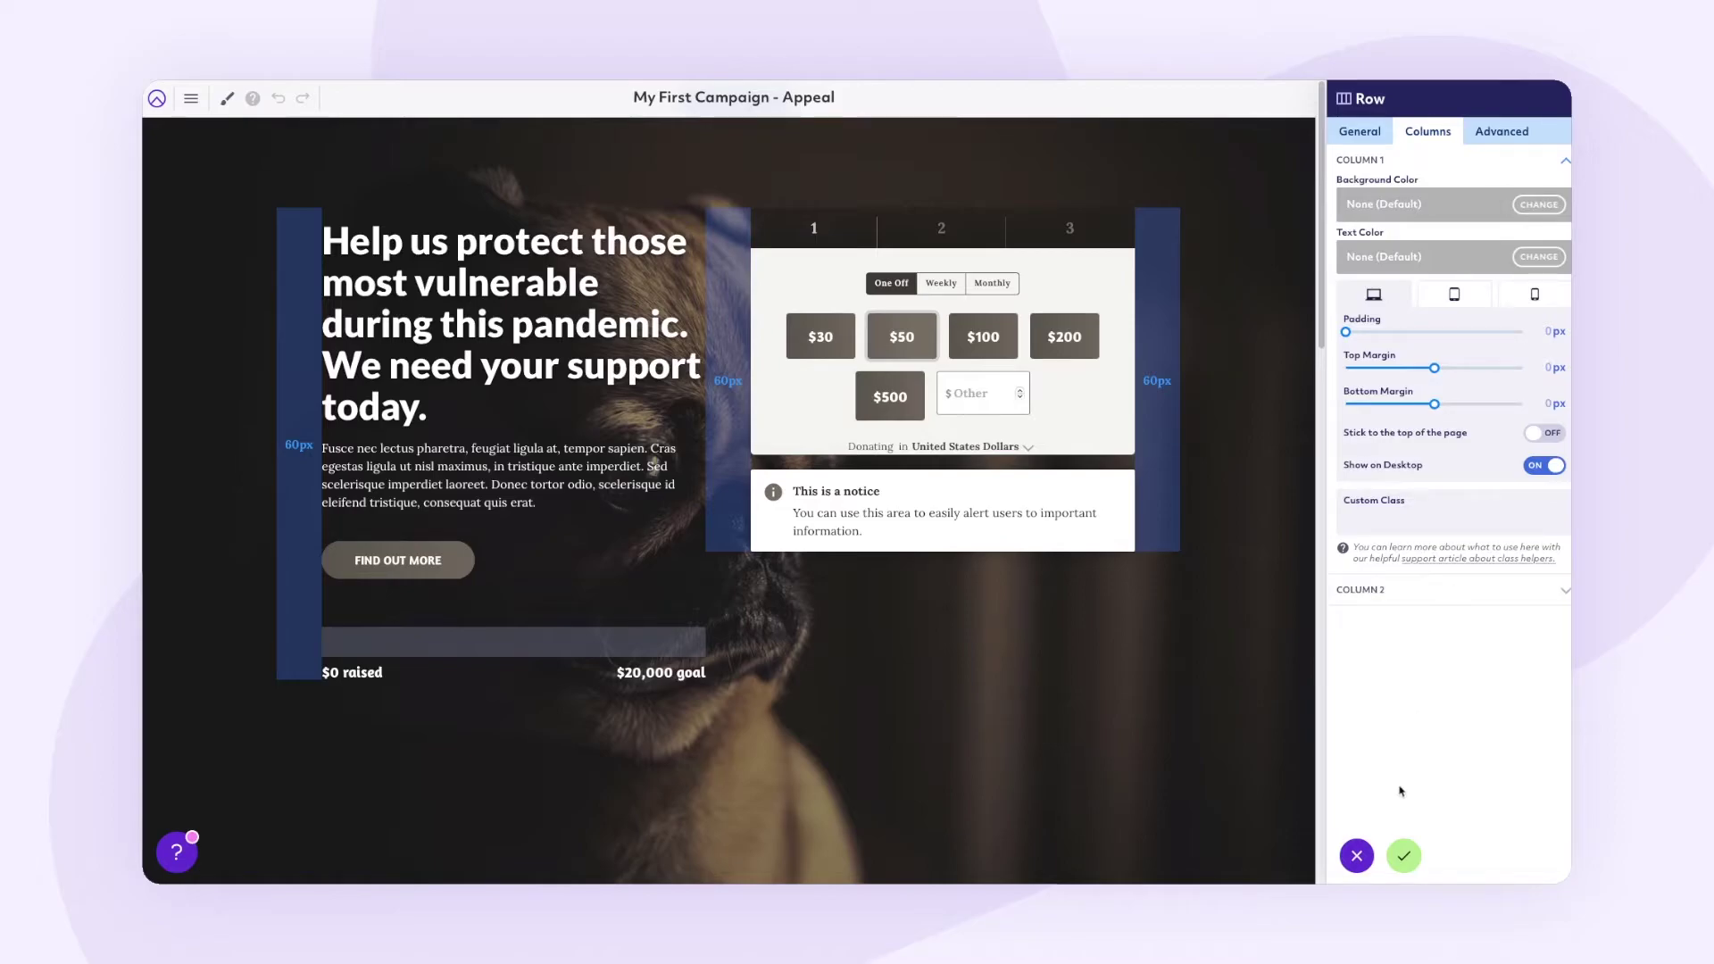
click(1403, 857)
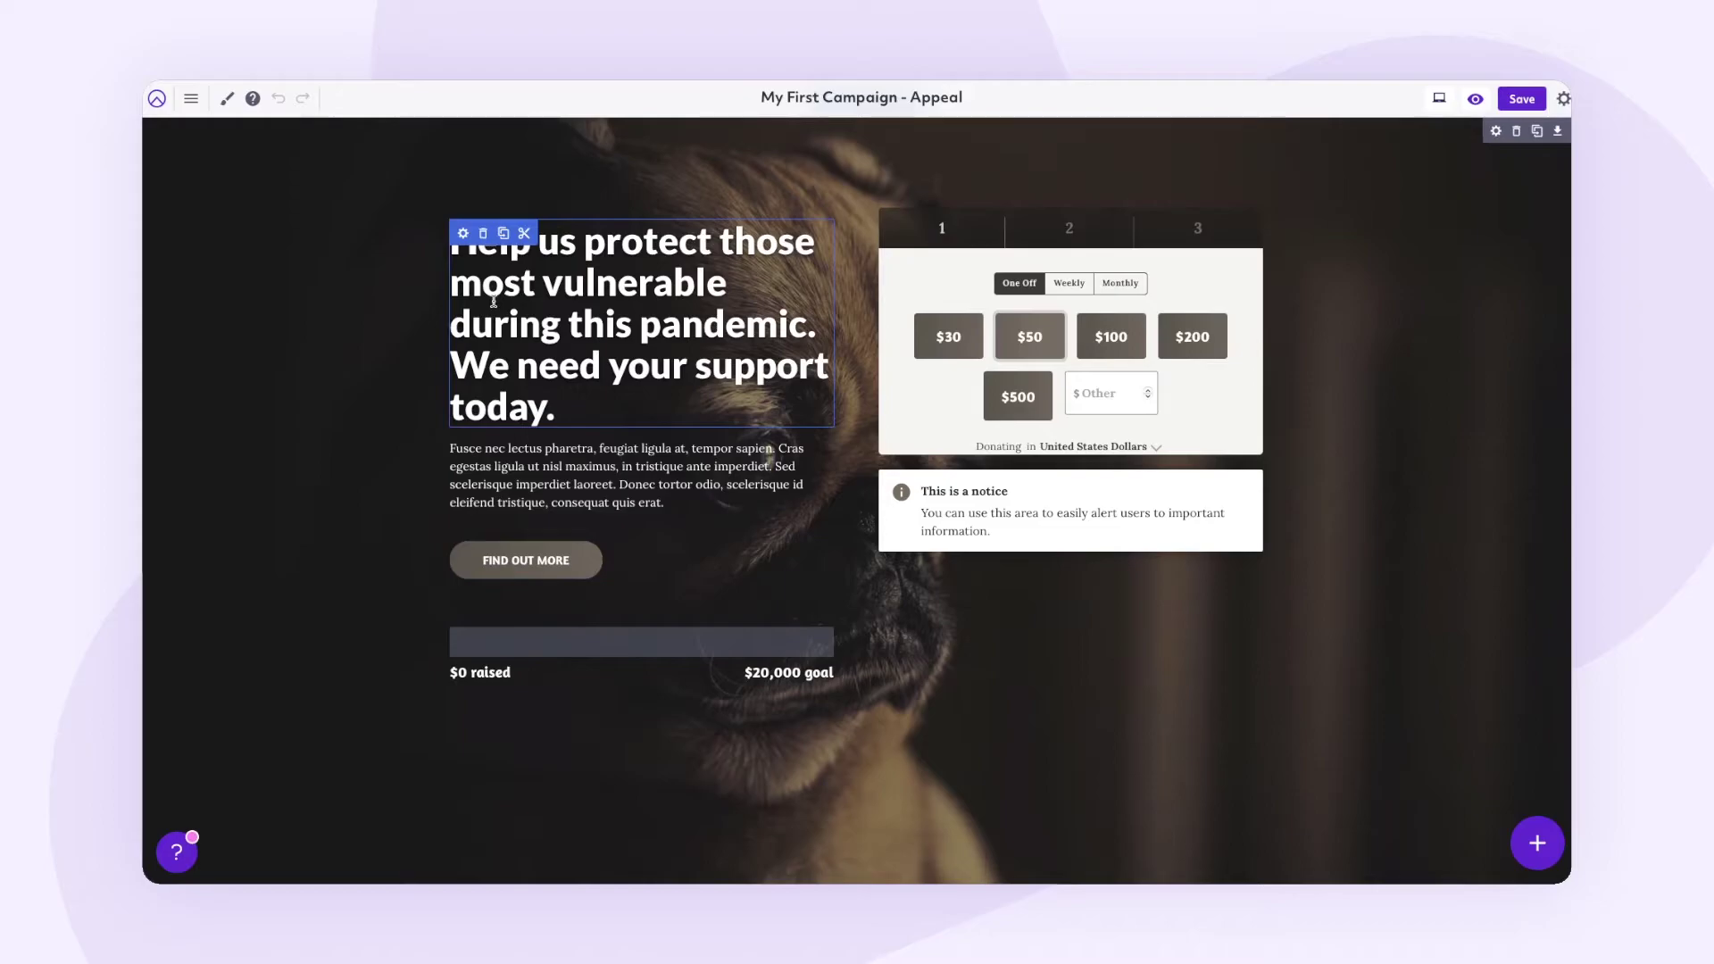
Review the main heading's colour and positioning/margin settings
click(463, 235)
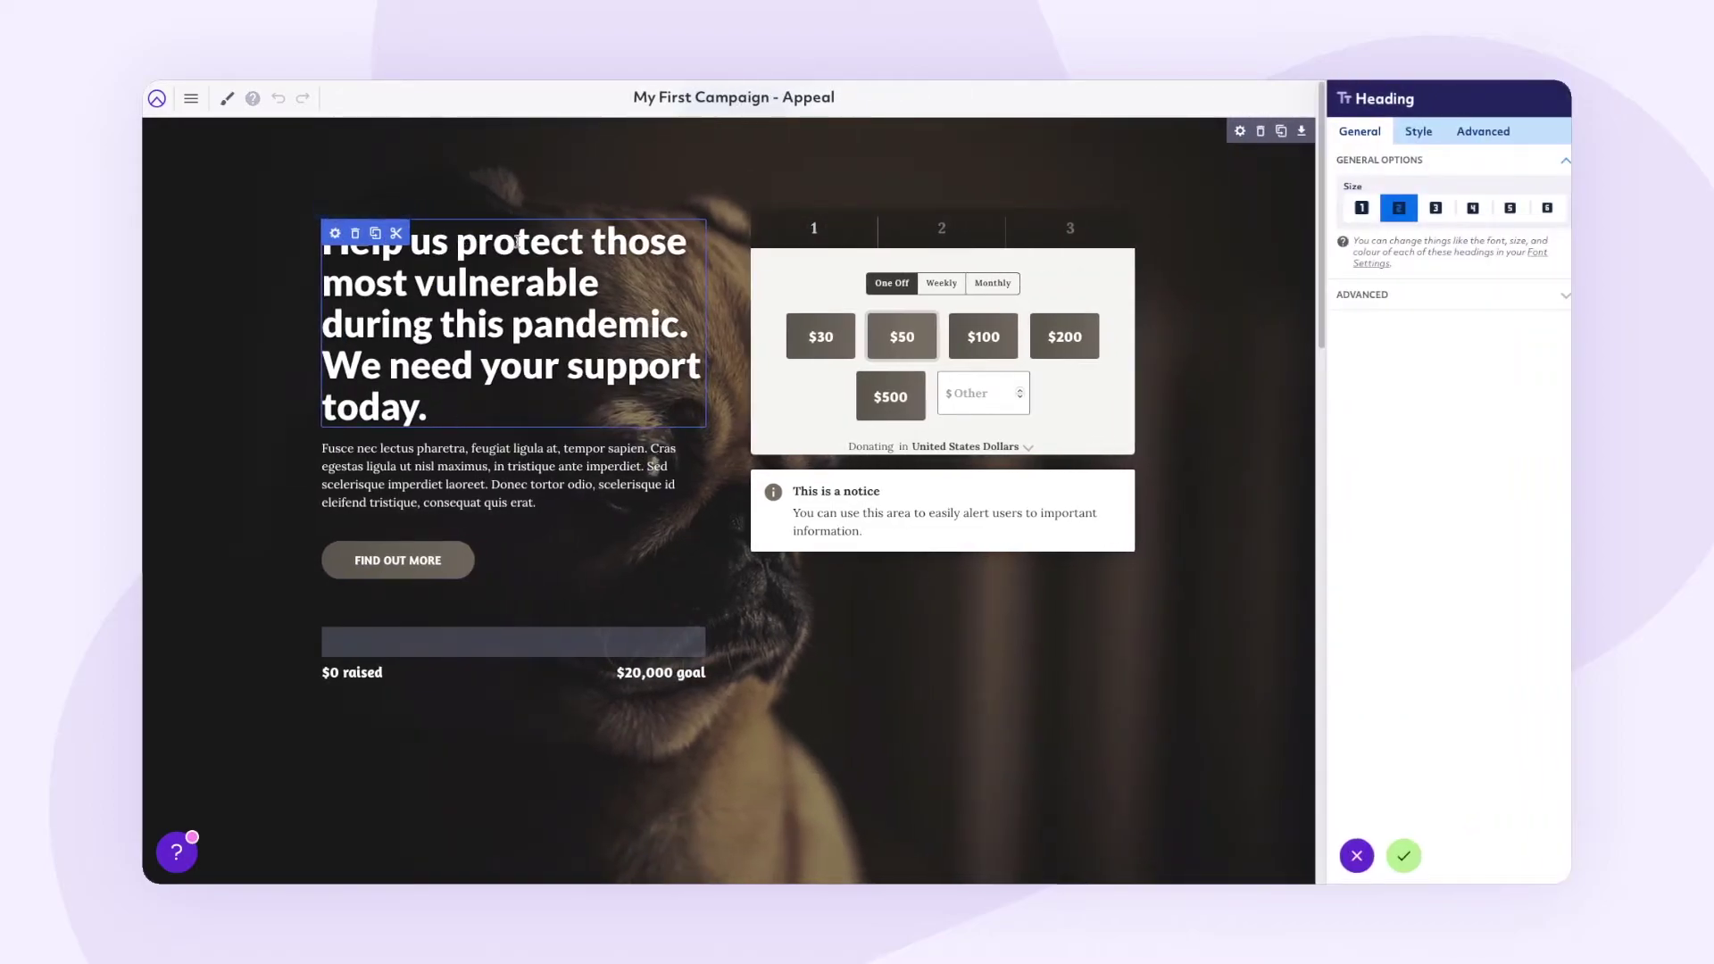
click(1420, 135)
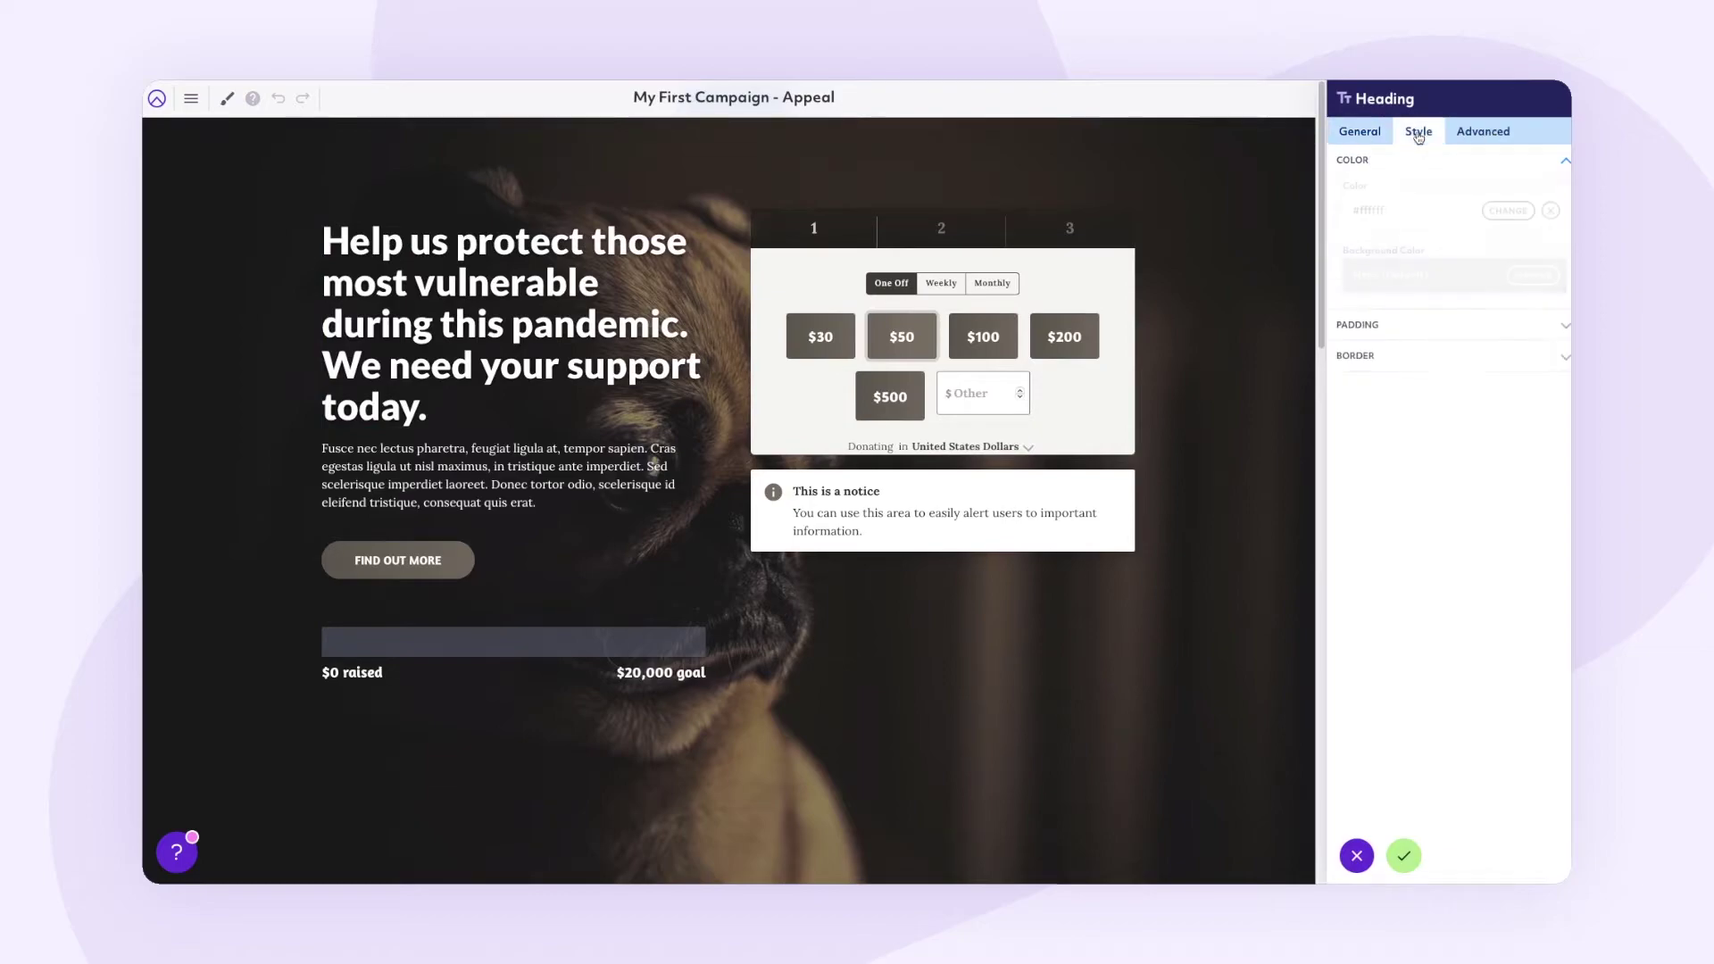
click(1485, 134)
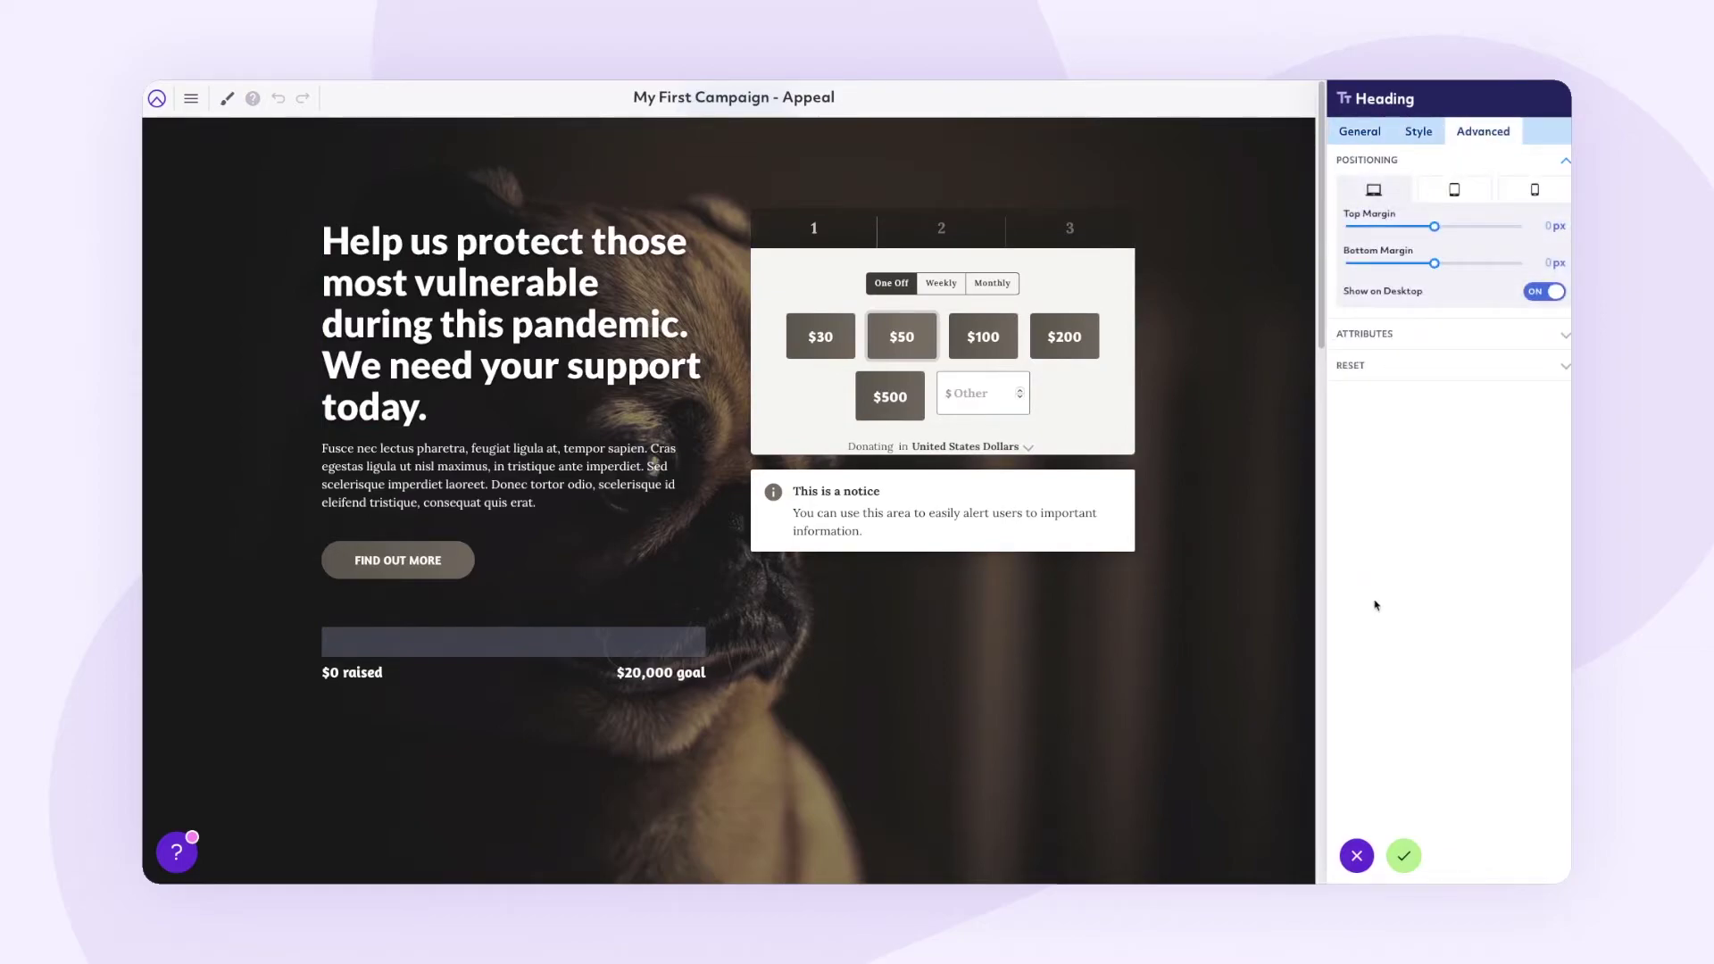
click(1406, 857)
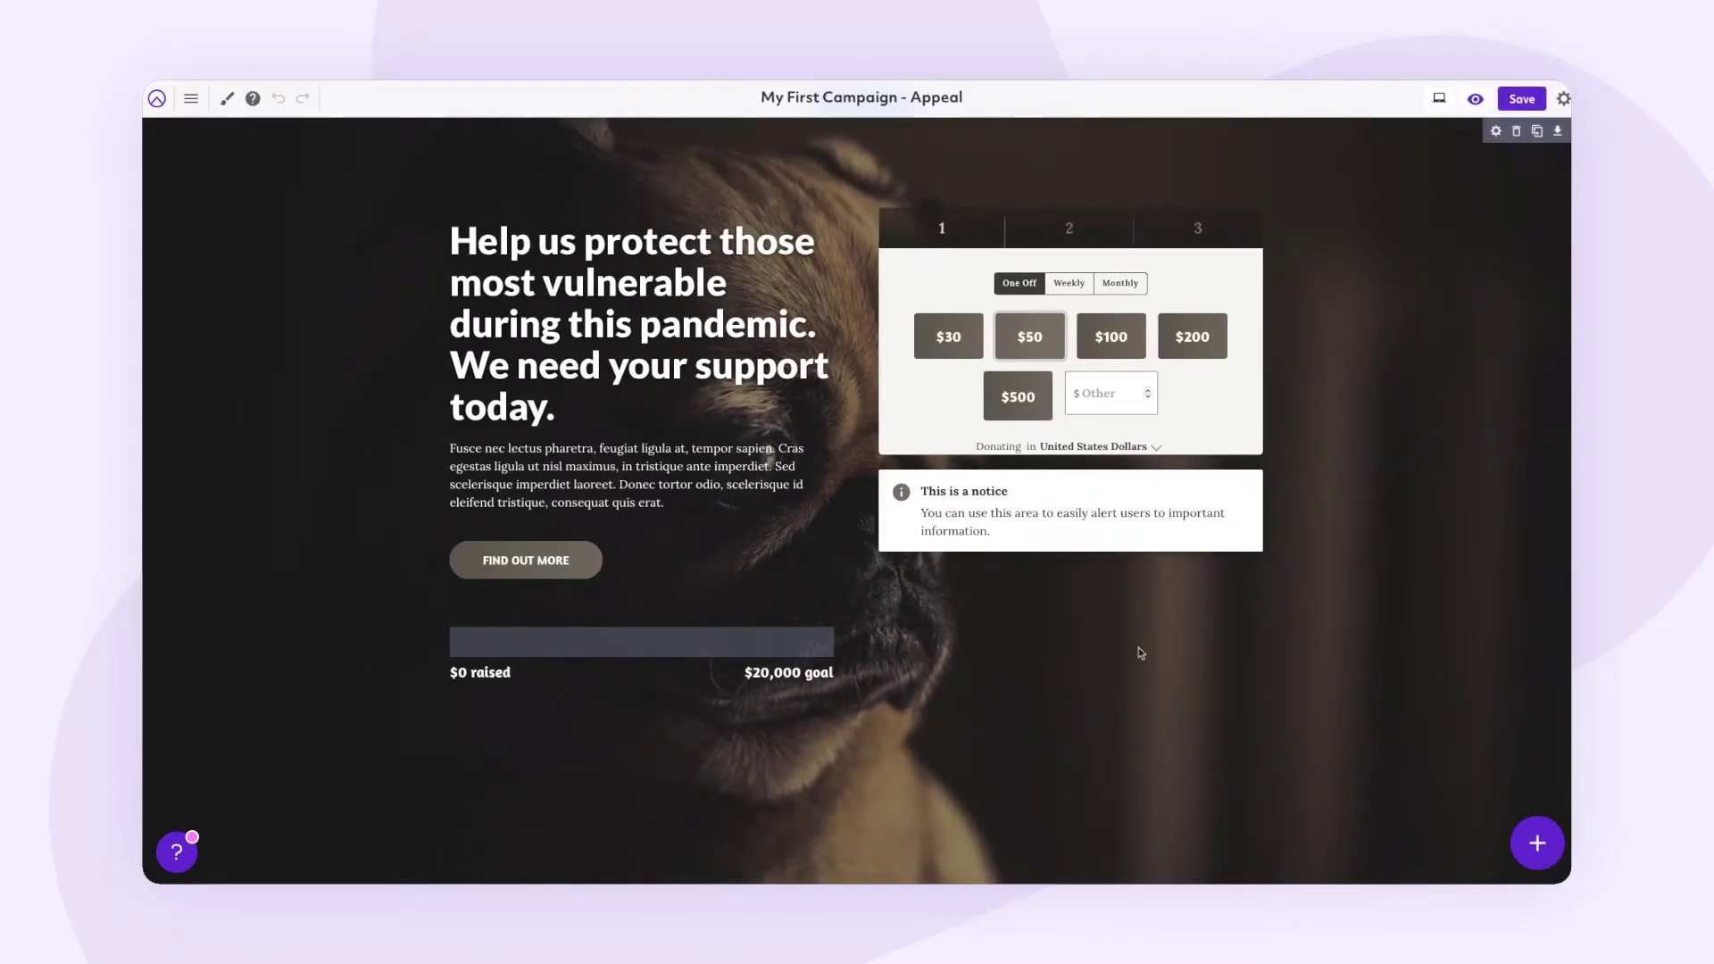
Check the spacer below the paragraph and save the Home page changes
mouse_move(468, 533)
click(463, 500)
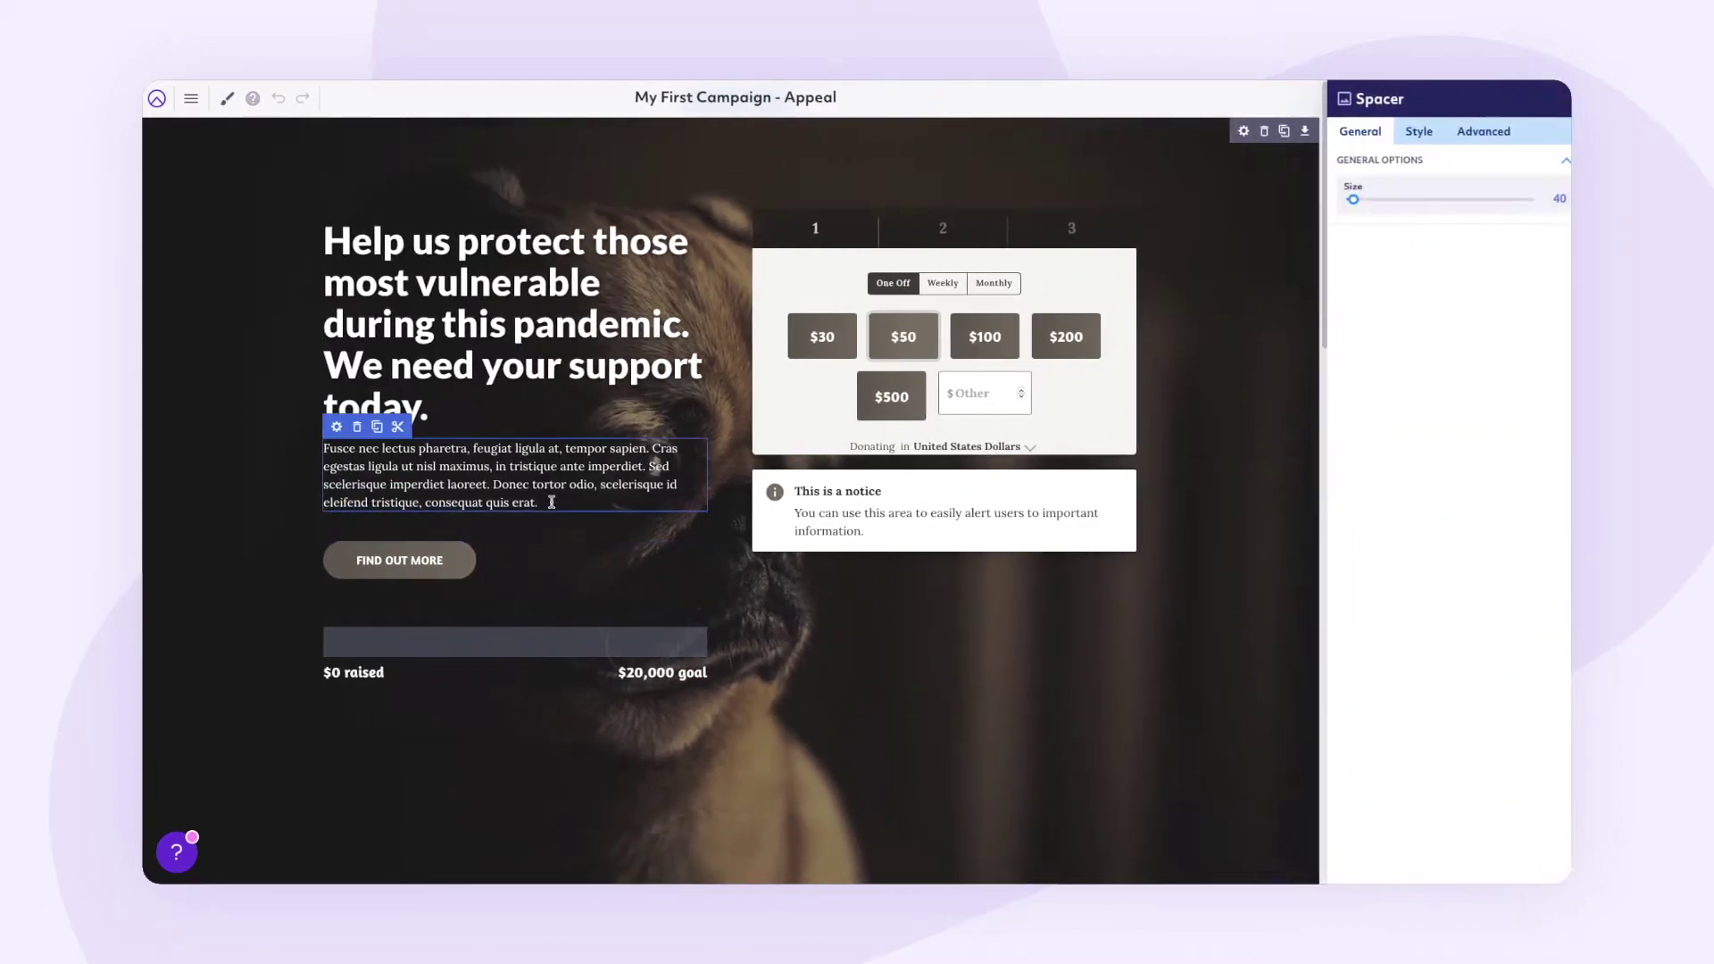
click(1405, 857)
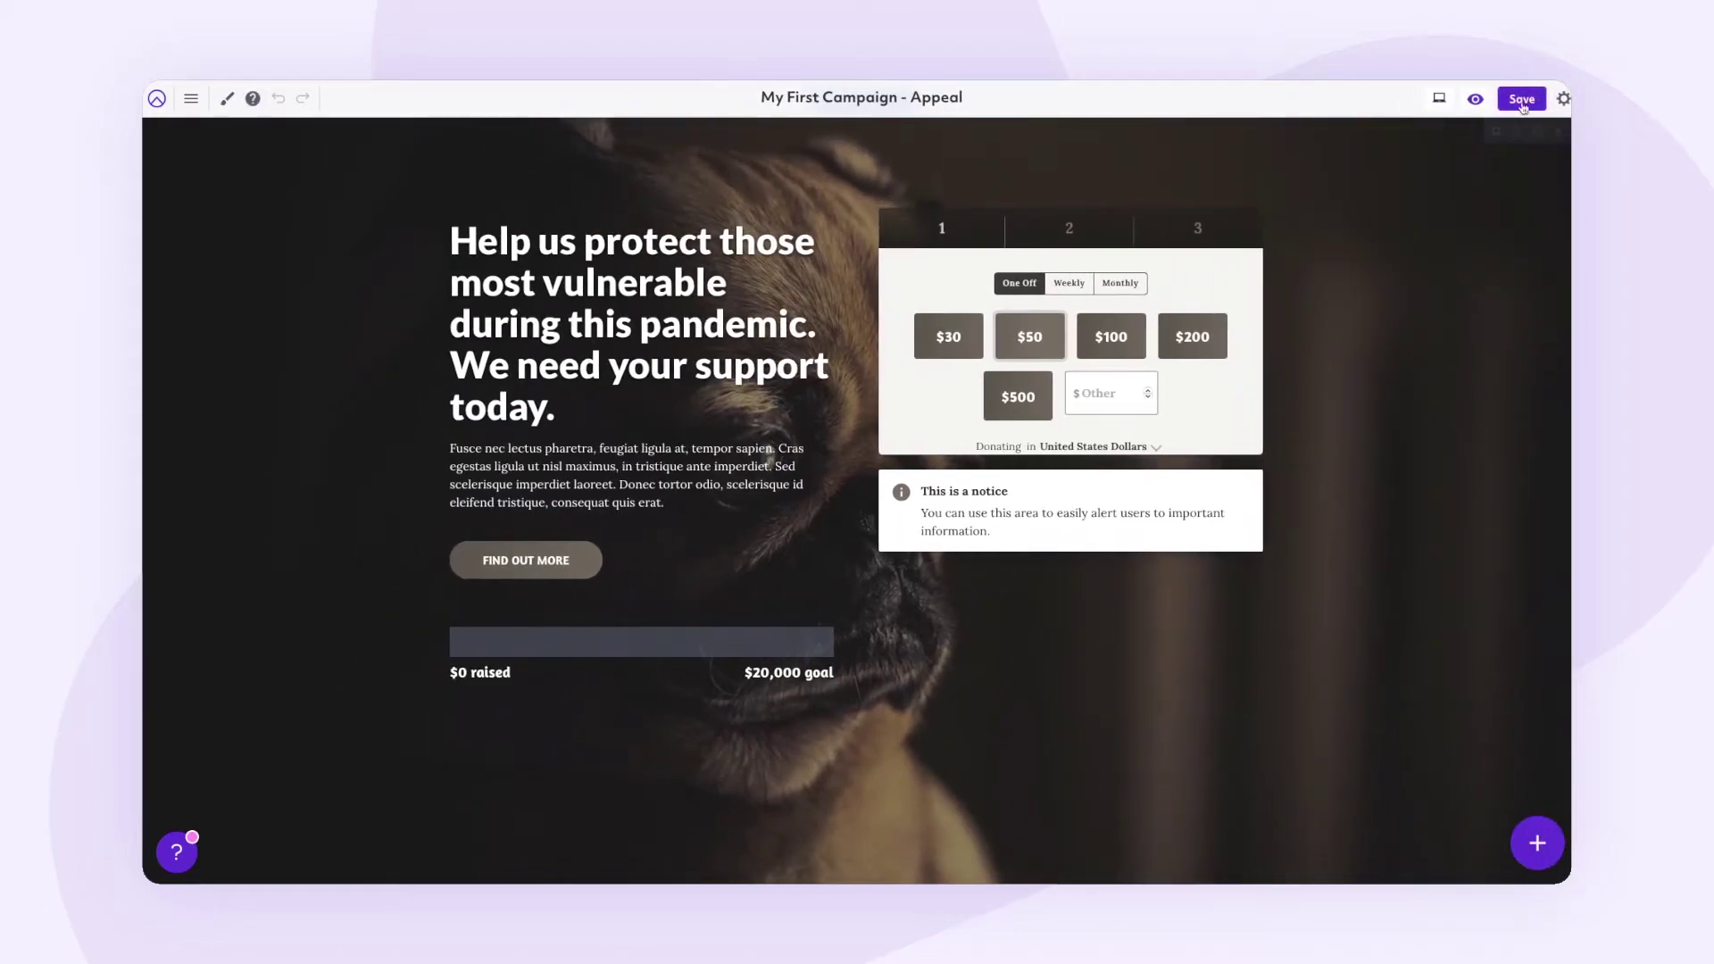
click(1522, 100)
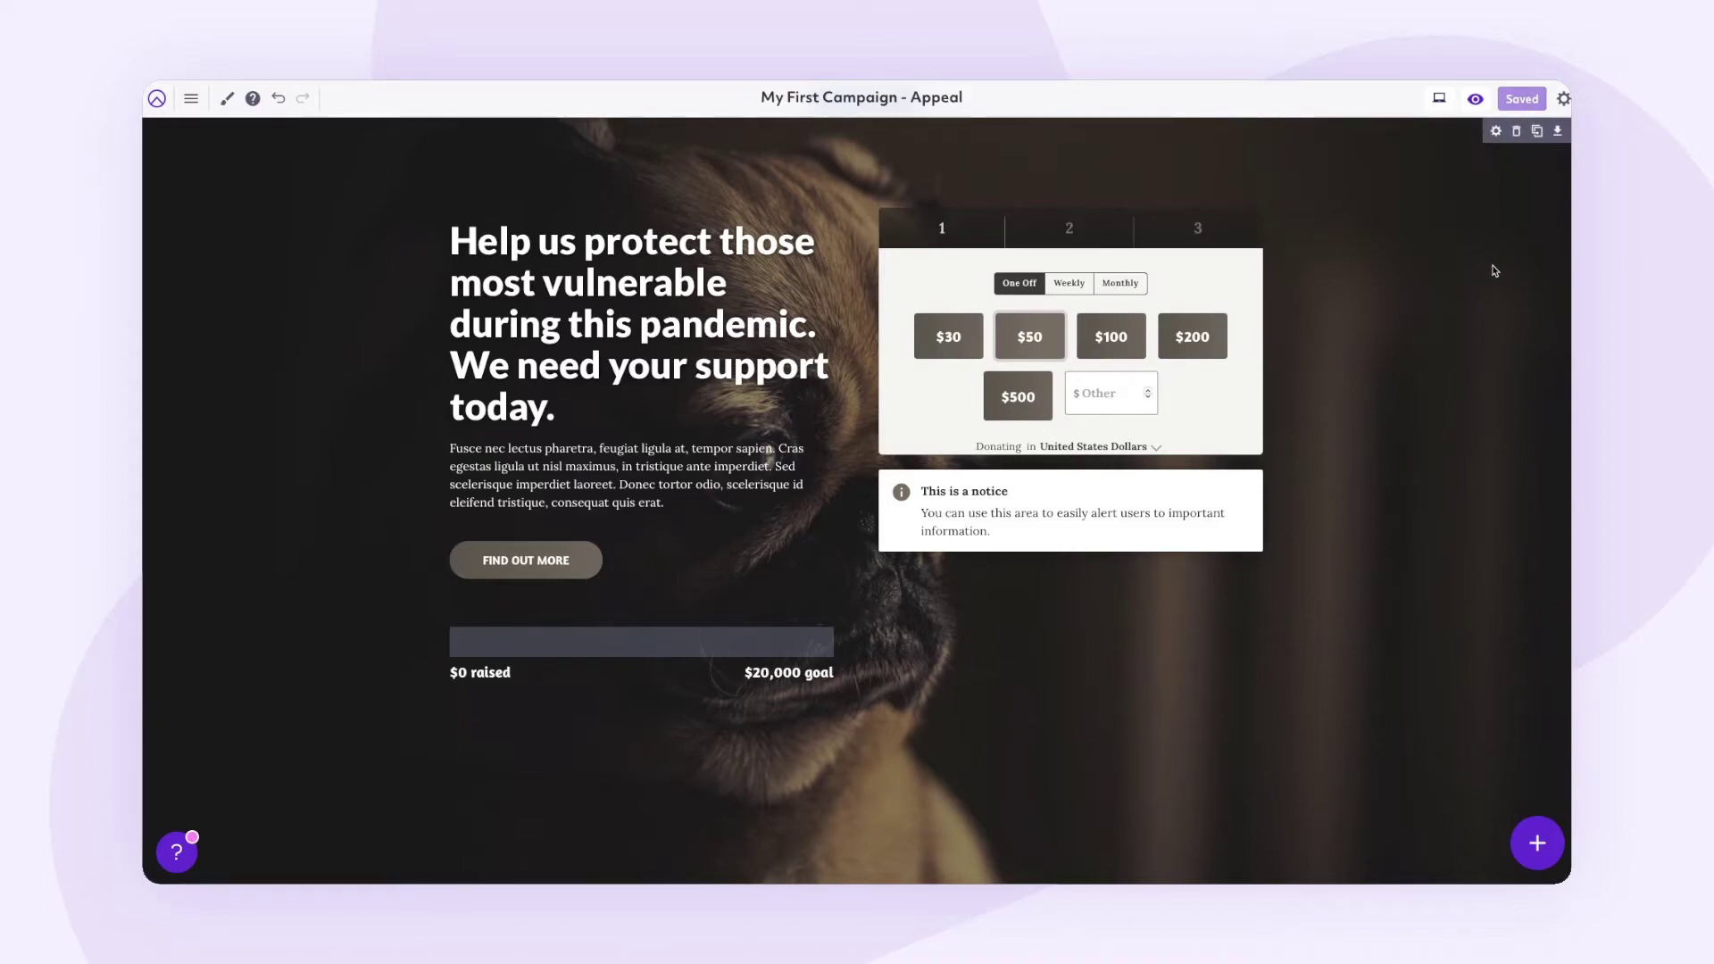
scroll(934, 635, down, 3)
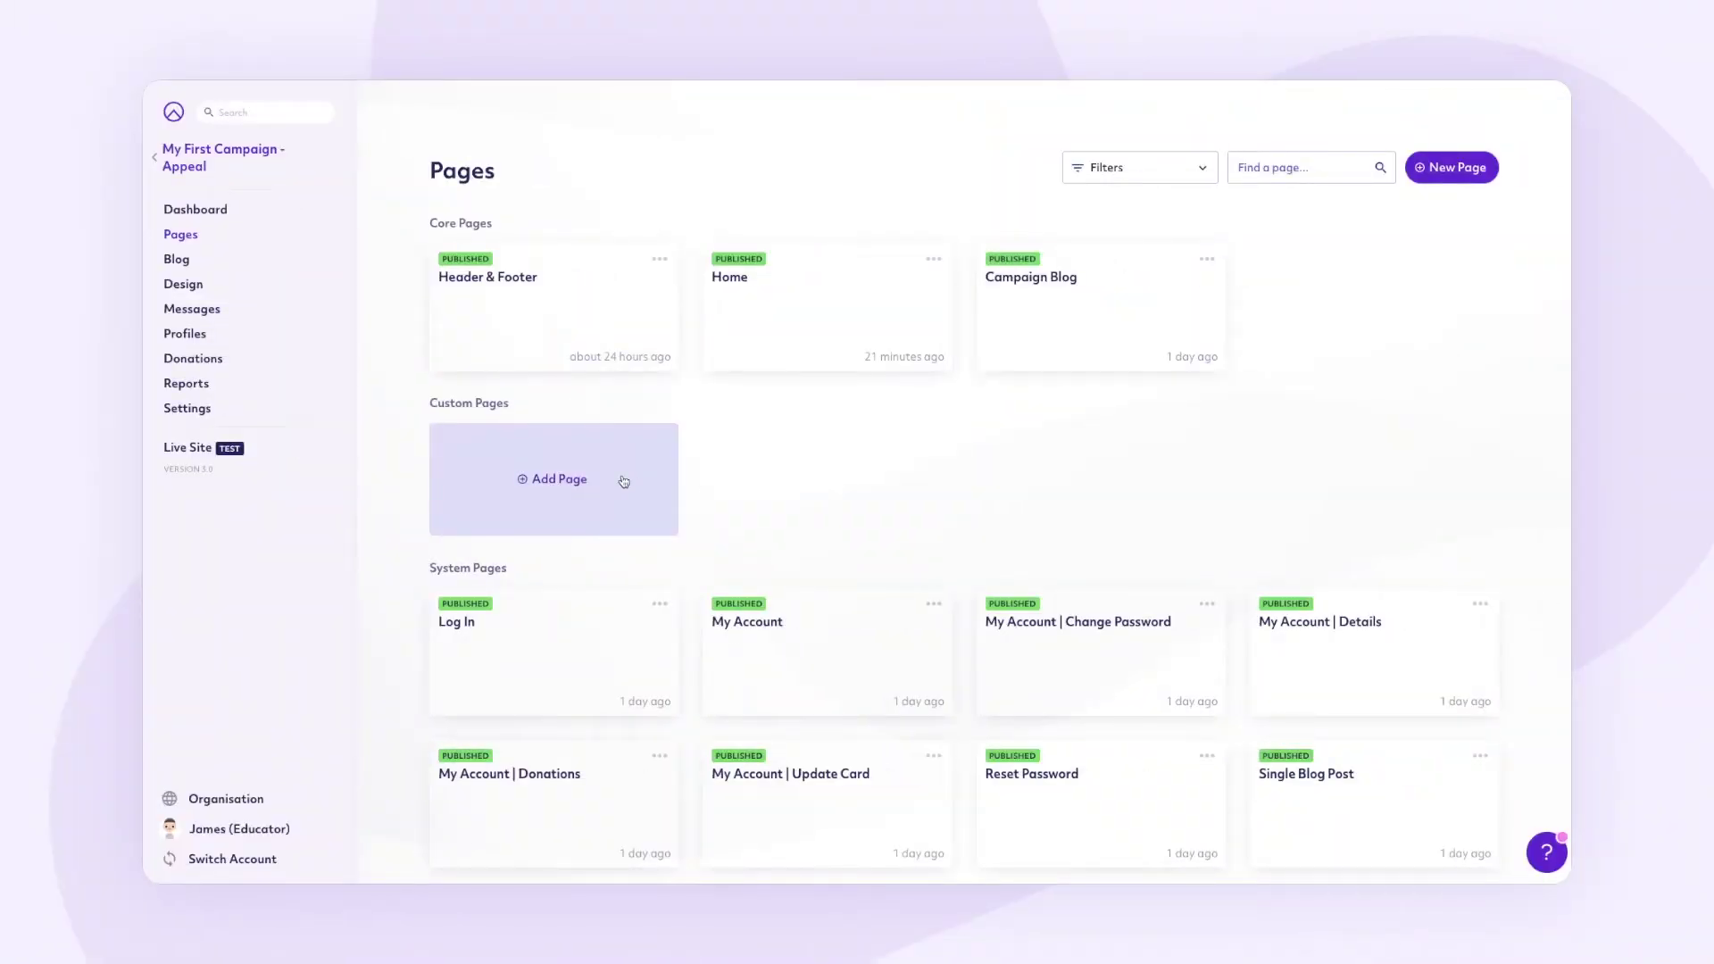
Add a custom page titled 'Sandbox' that copies the Home page
click(623, 481)
text(Sandbox)
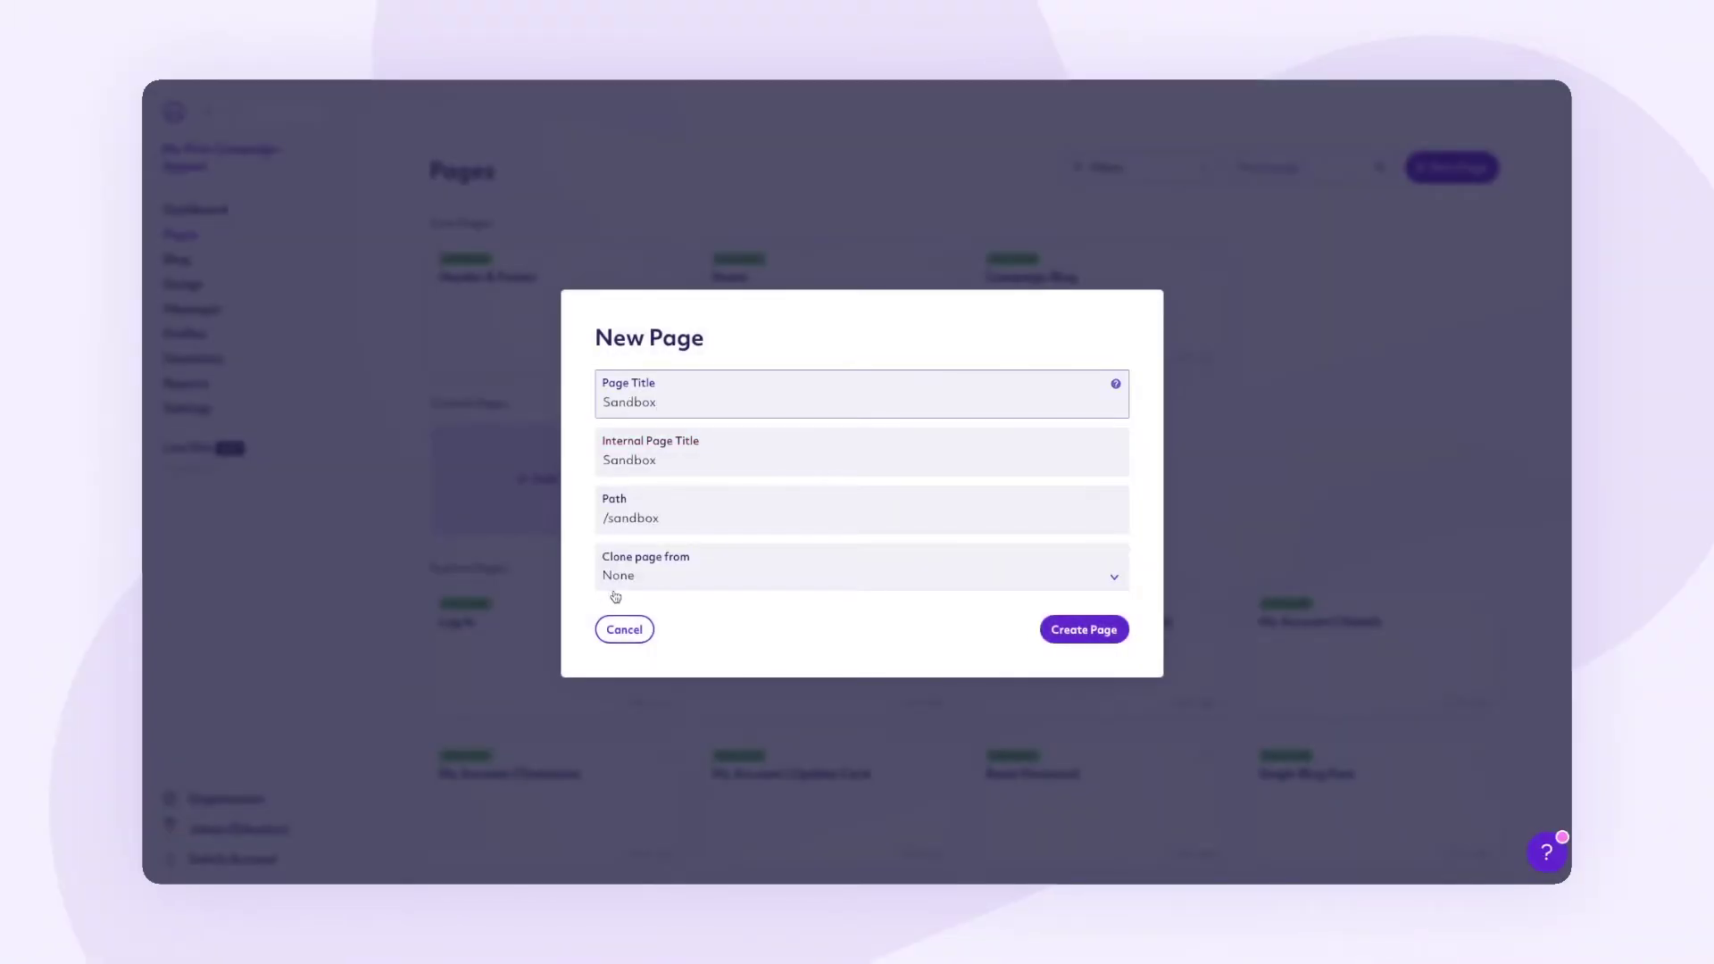
click(636, 582)
click(647, 758)
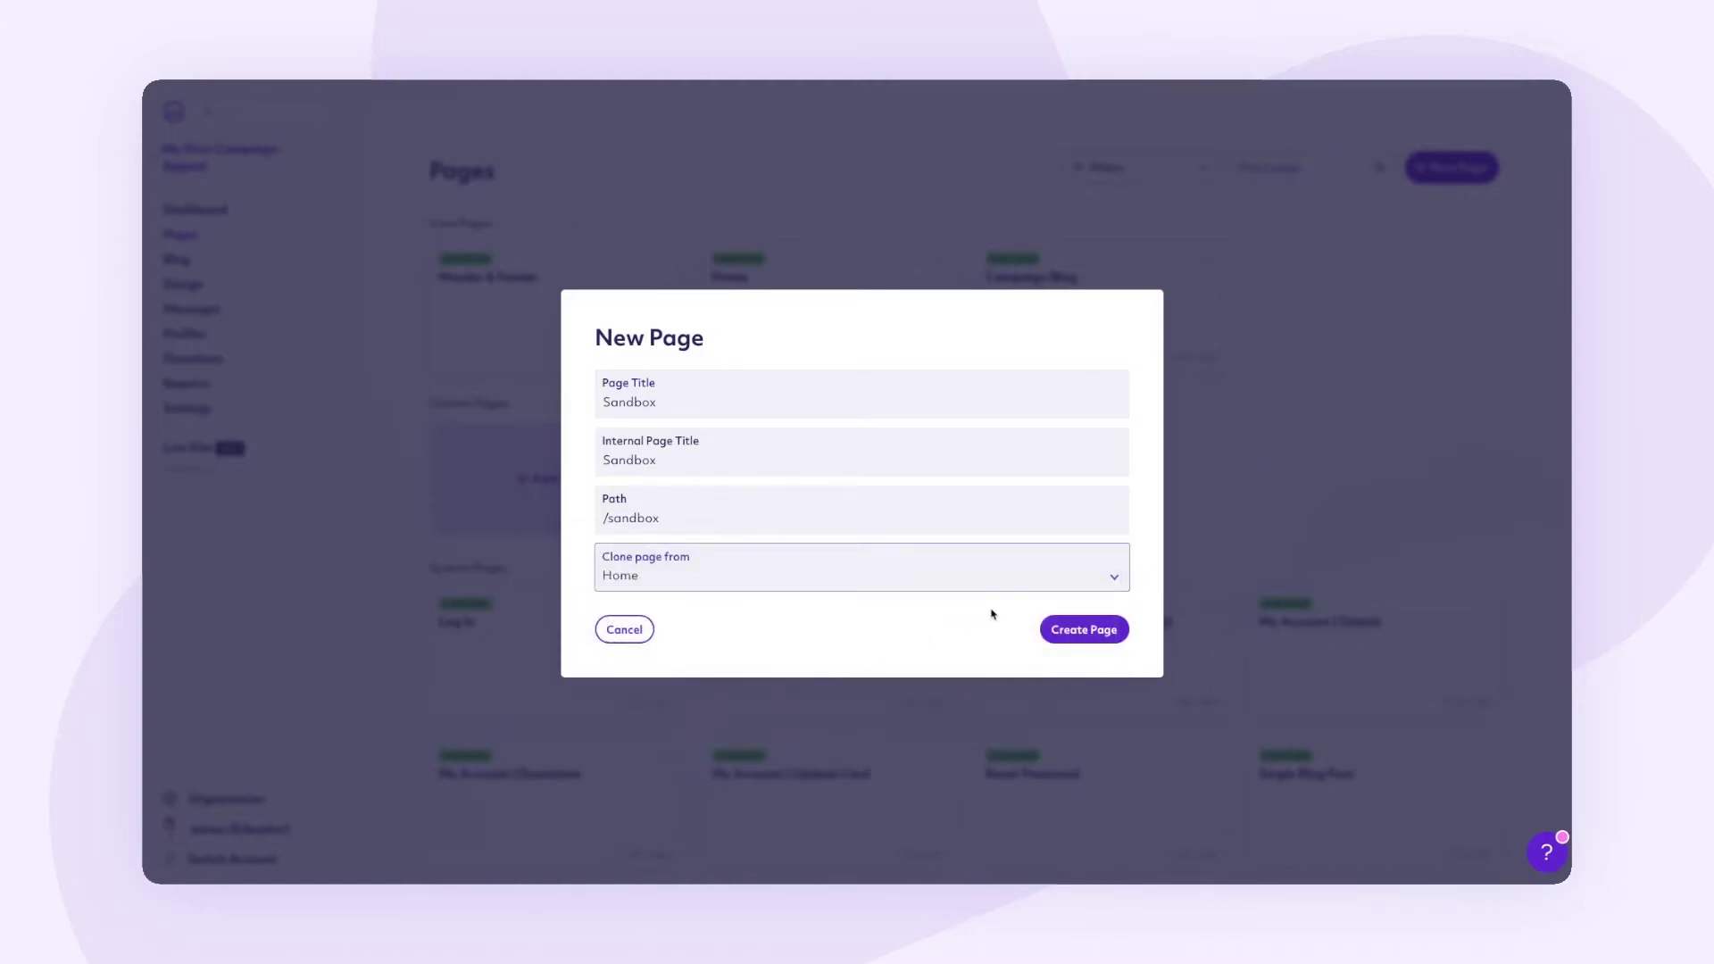
click(1075, 628)
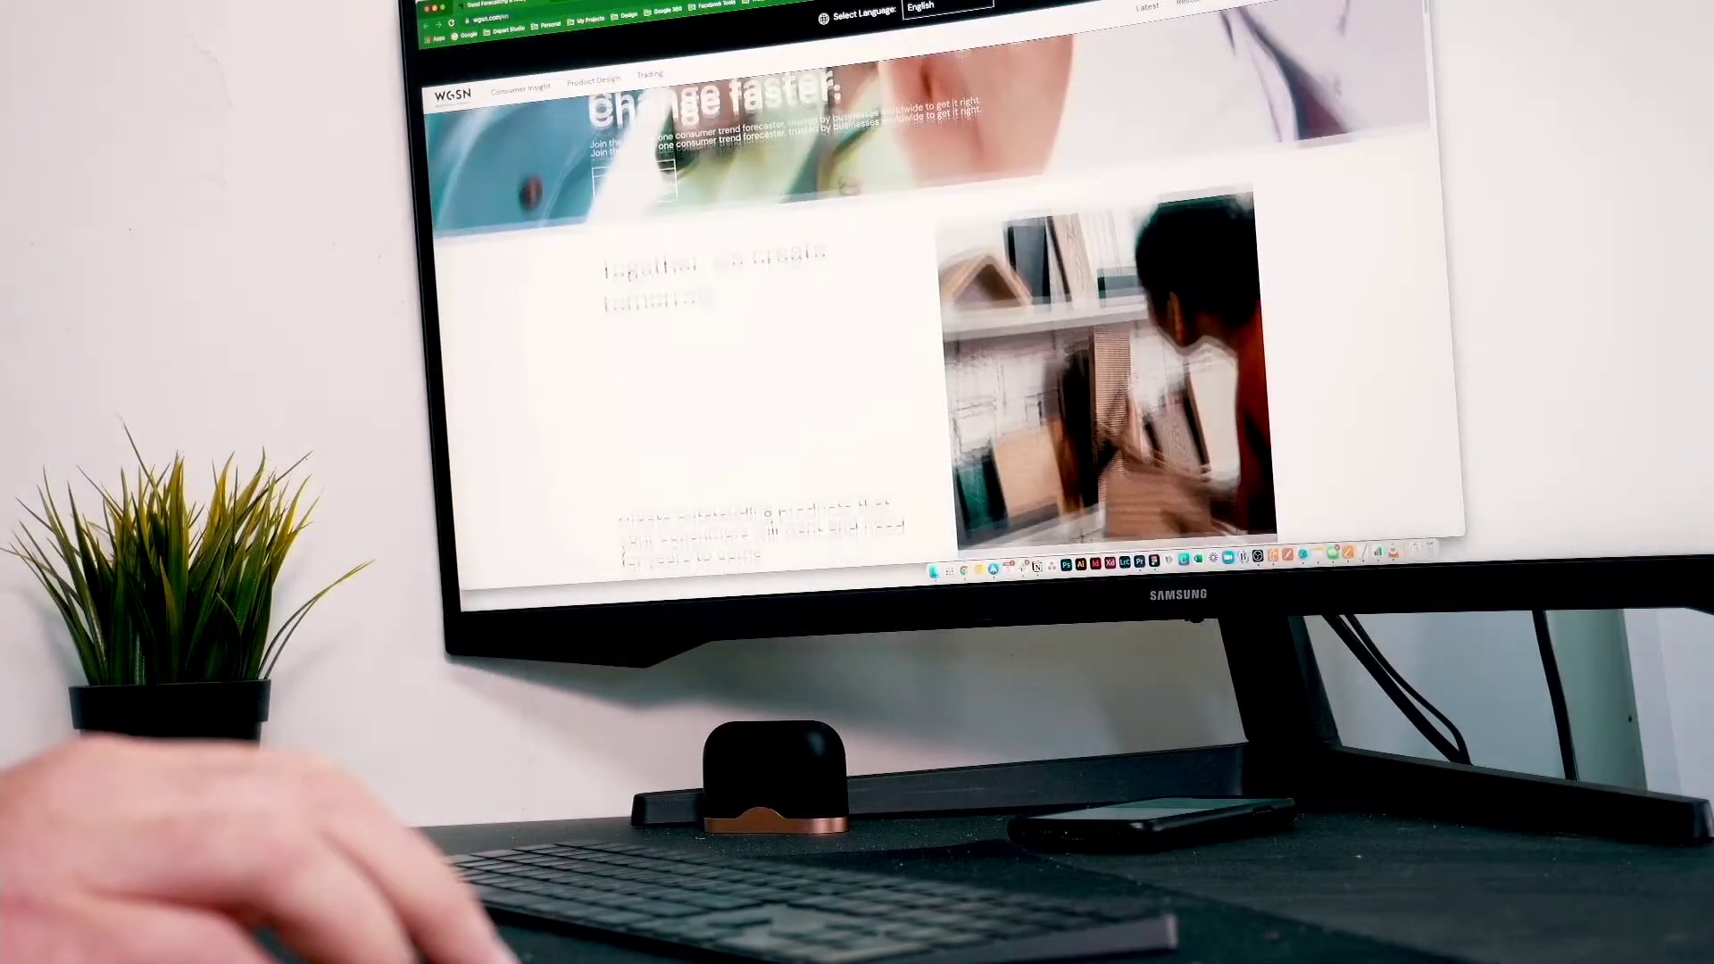
Scroll through the lemonsqueezy site for design ideas
scroll(819, 301, down, 10)
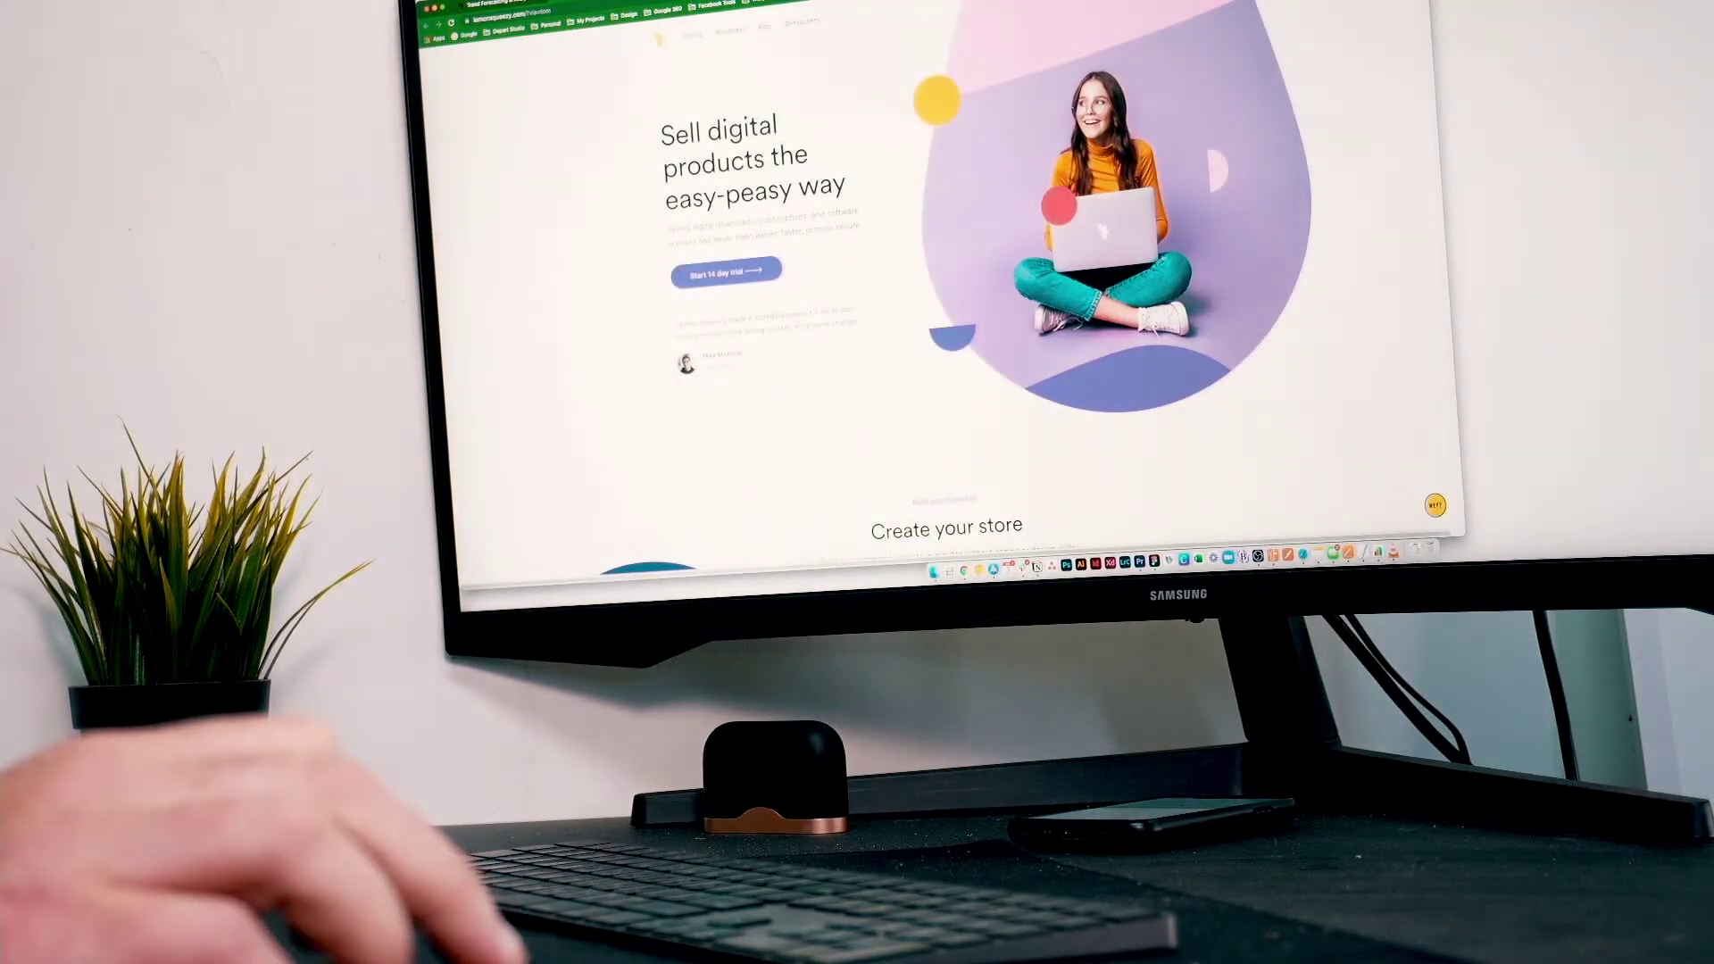
scroll(622, 157, down, 5)
scroll(622, 157, down, 6)
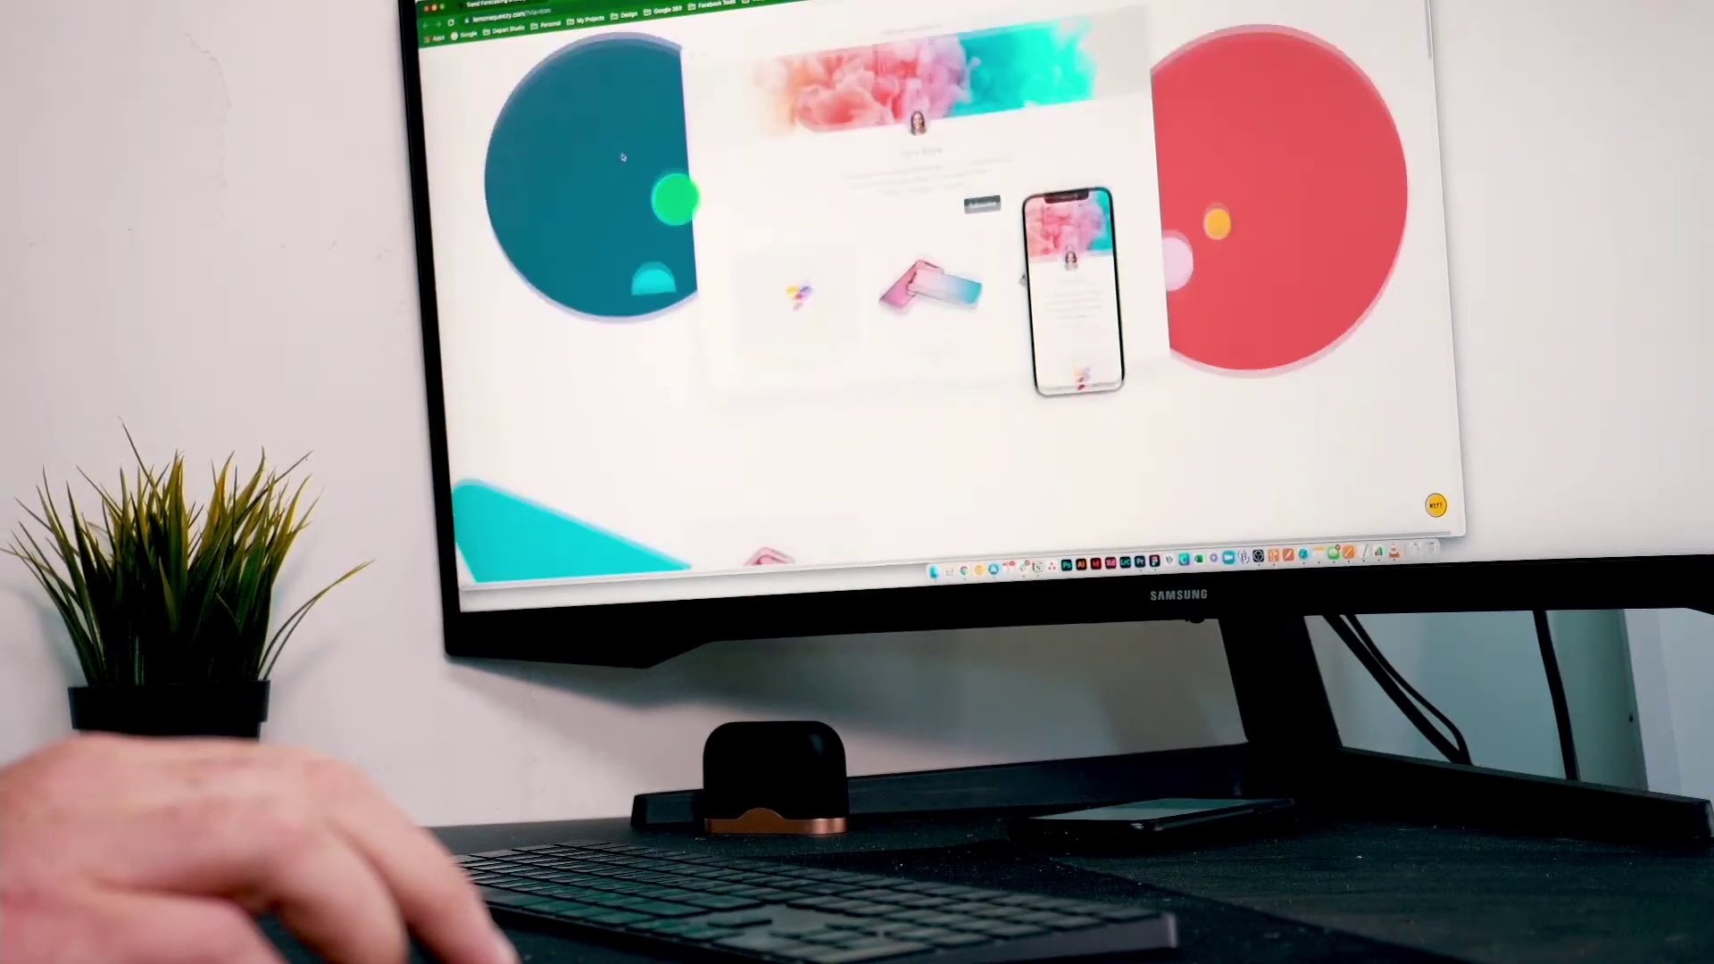
scroll(622, 157, down, 10)
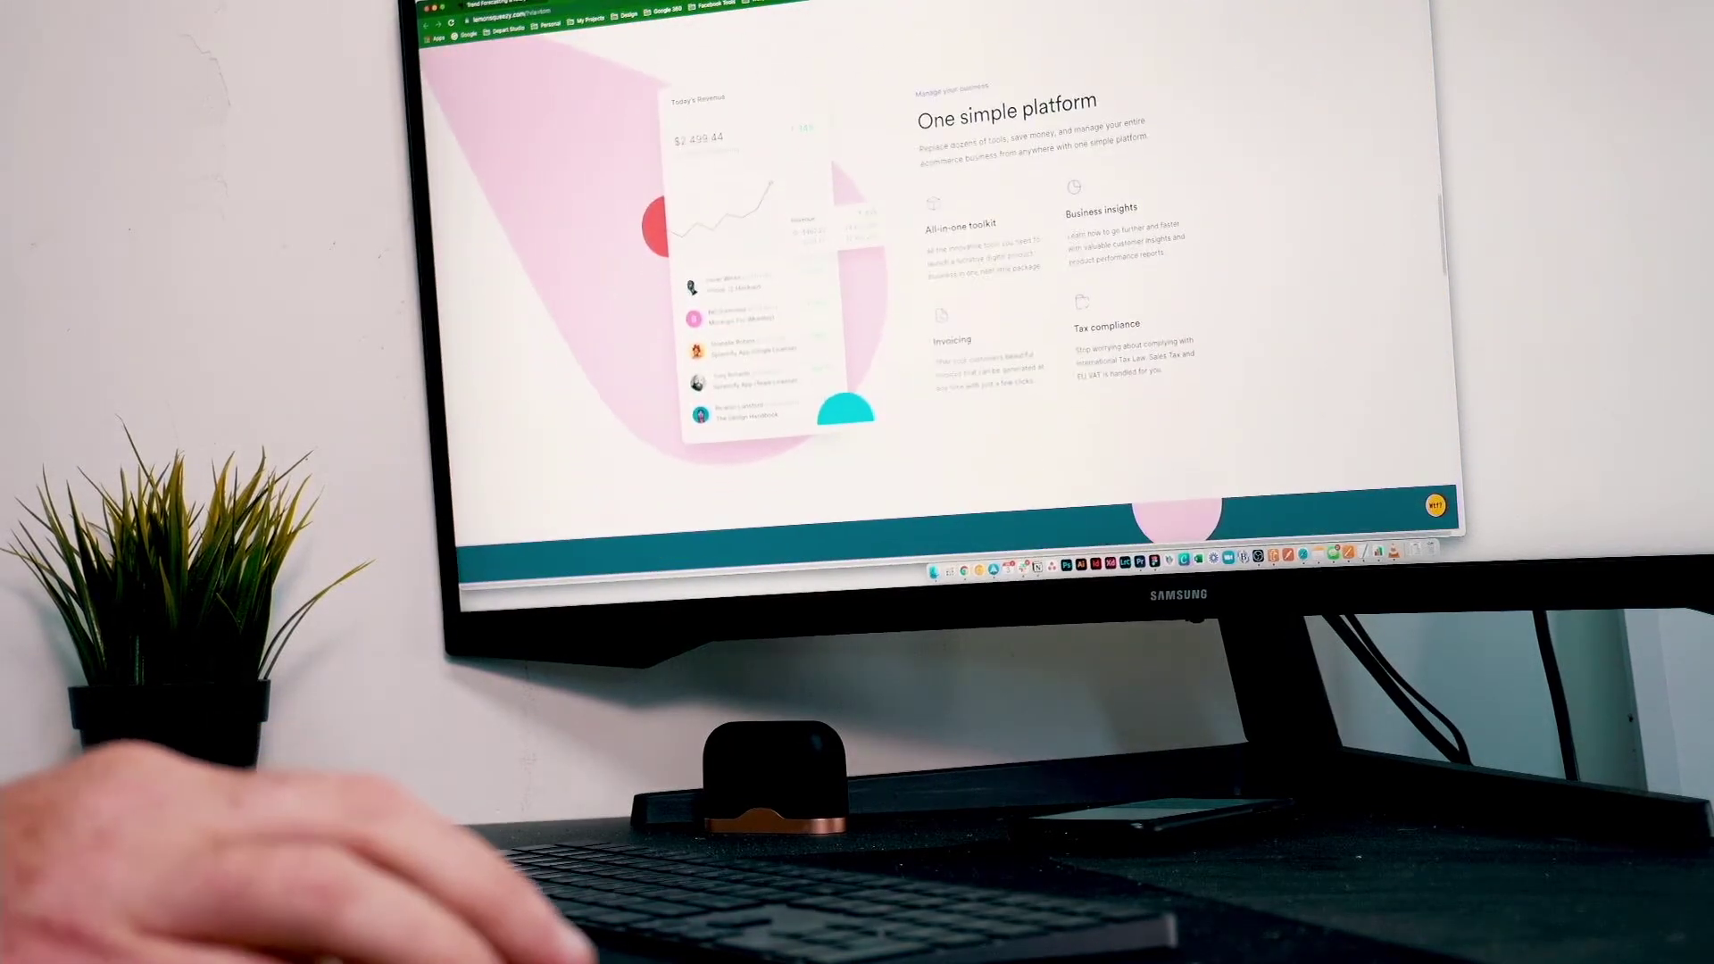
Browse the byhabit site, accepting its cookie notice
key(ctrl+Tab)
scroll(601, 150, down, 5)
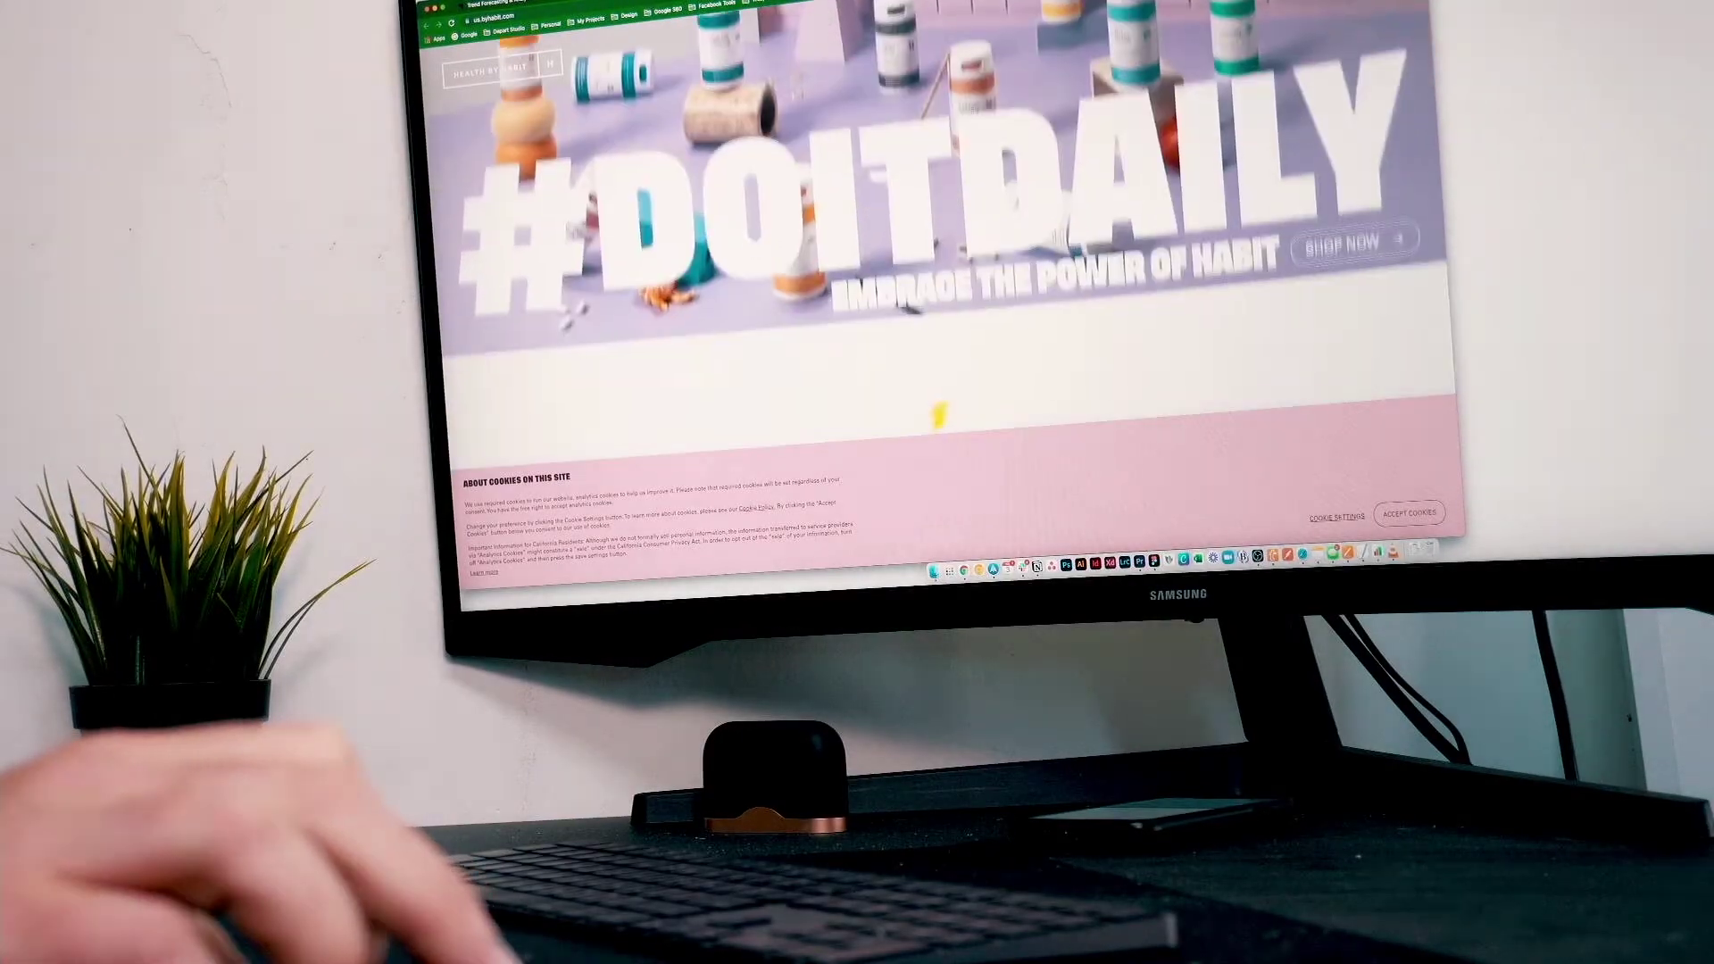
click(1409, 513)
scroll(1171, 395, down, 10)
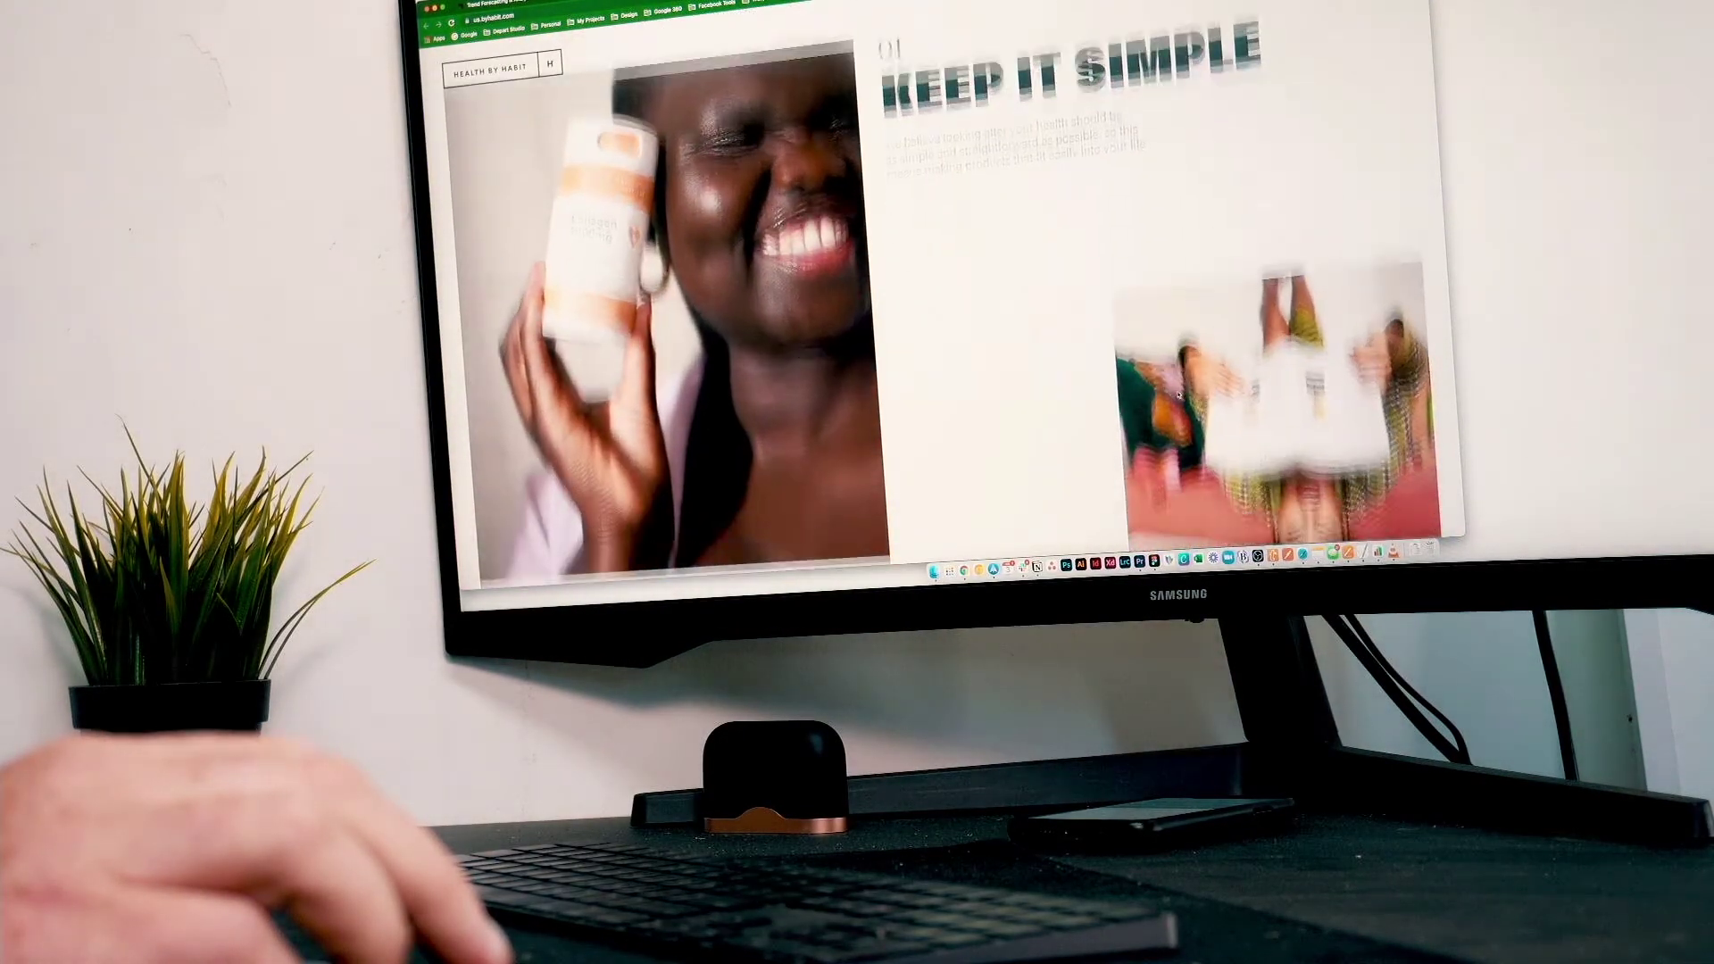
scroll(1186, 393, down, 8)
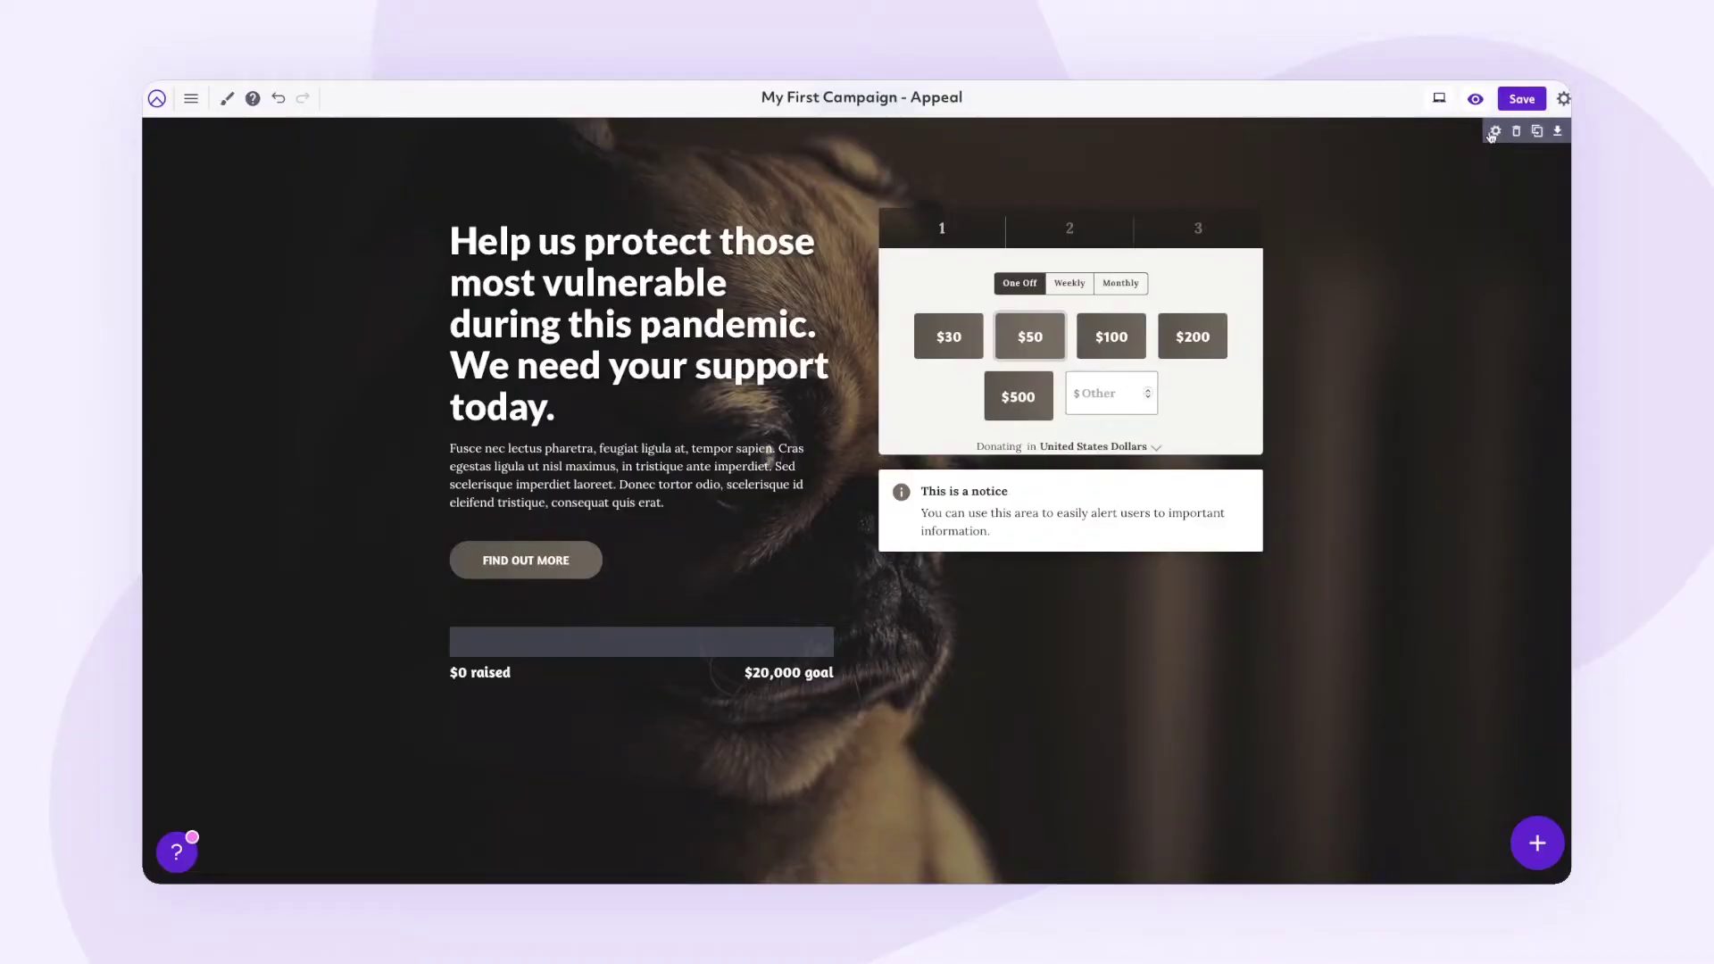
Turn on Show on Mobile for the hero row's column 1
click(1494, 132)
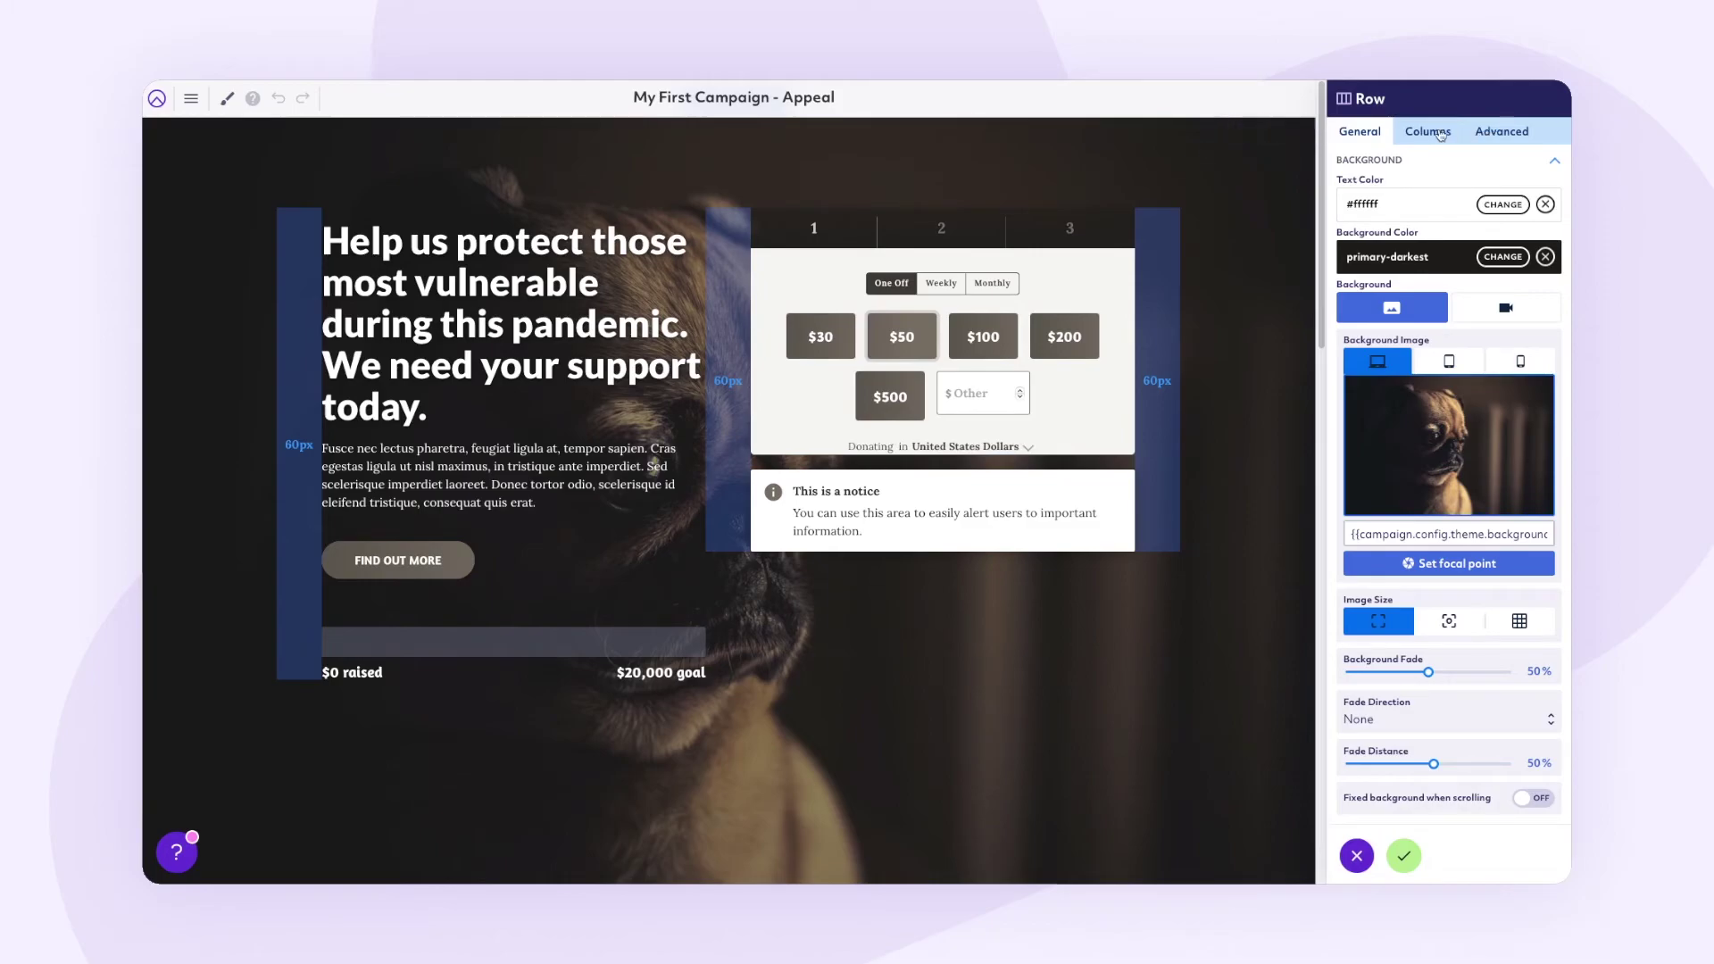
click(1432, 134)
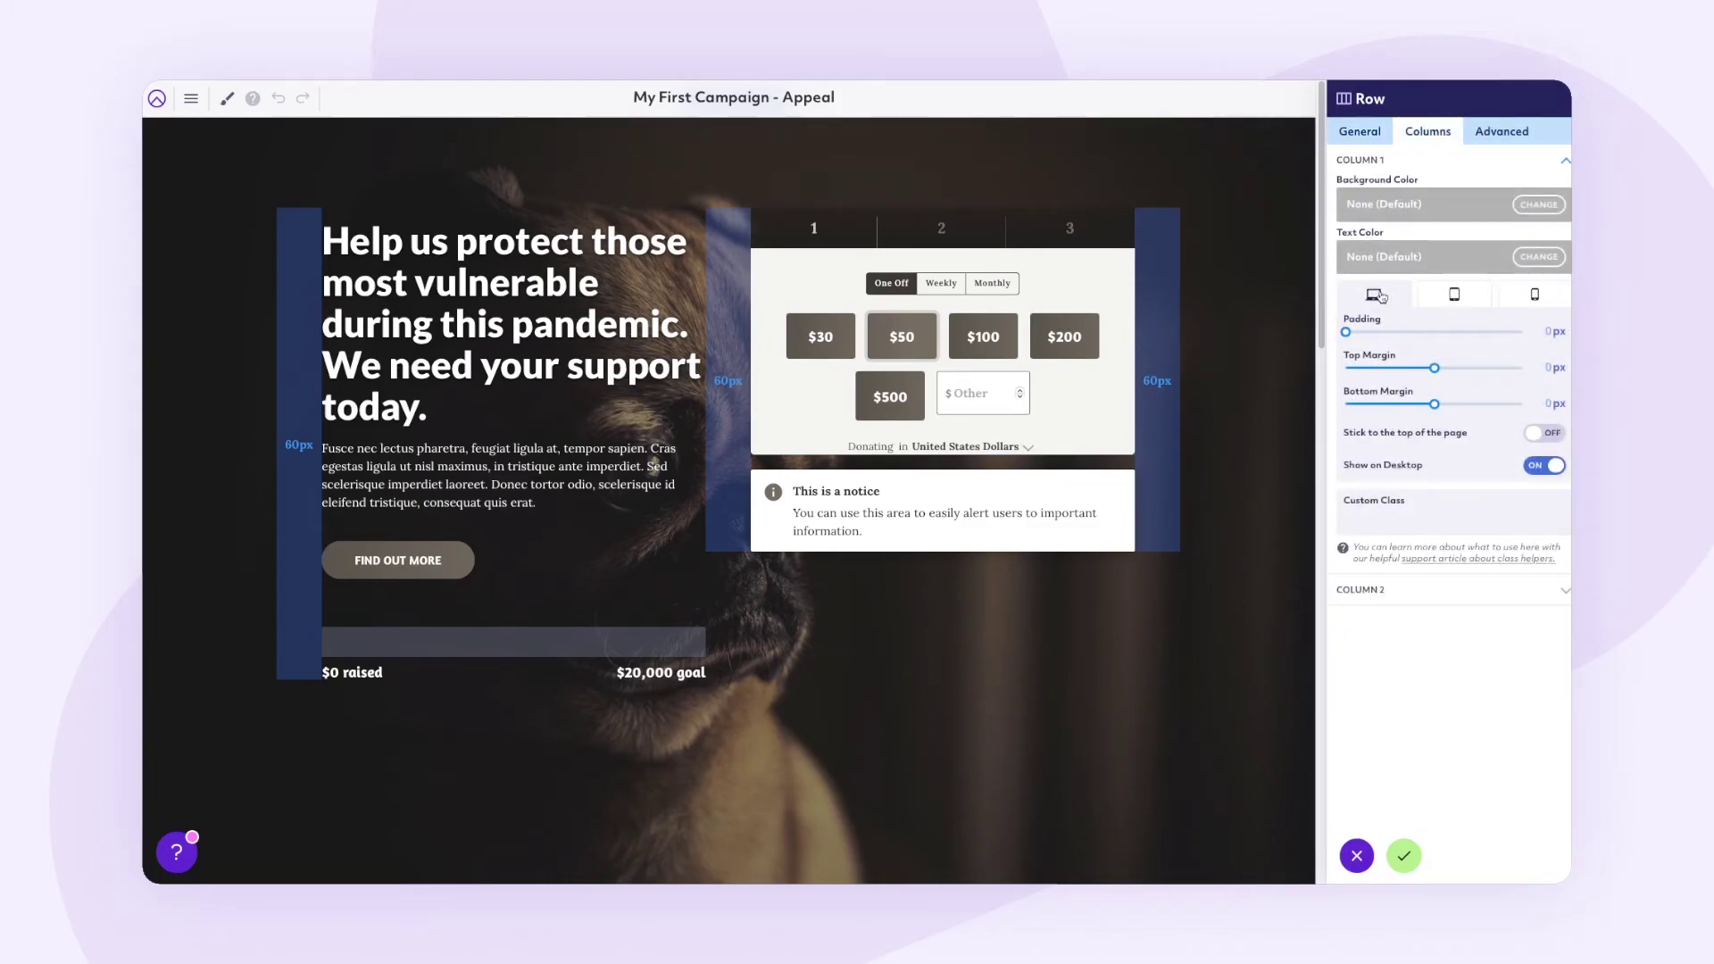
click(1457, 297)
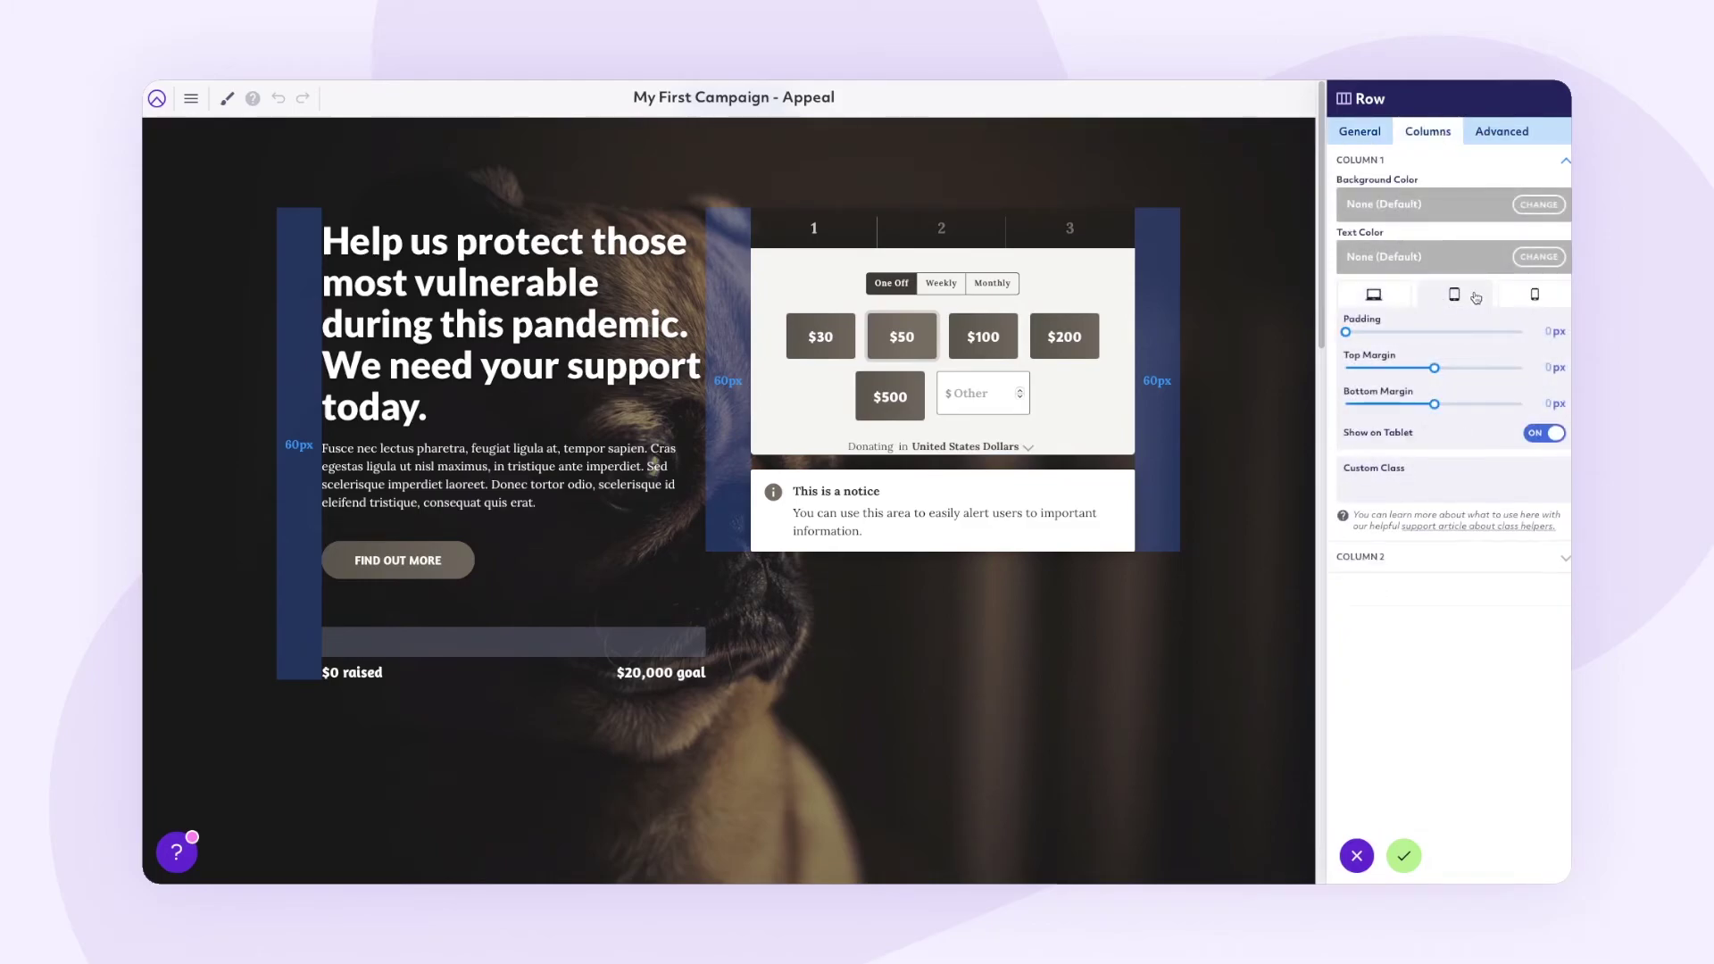
click(1528, 297)
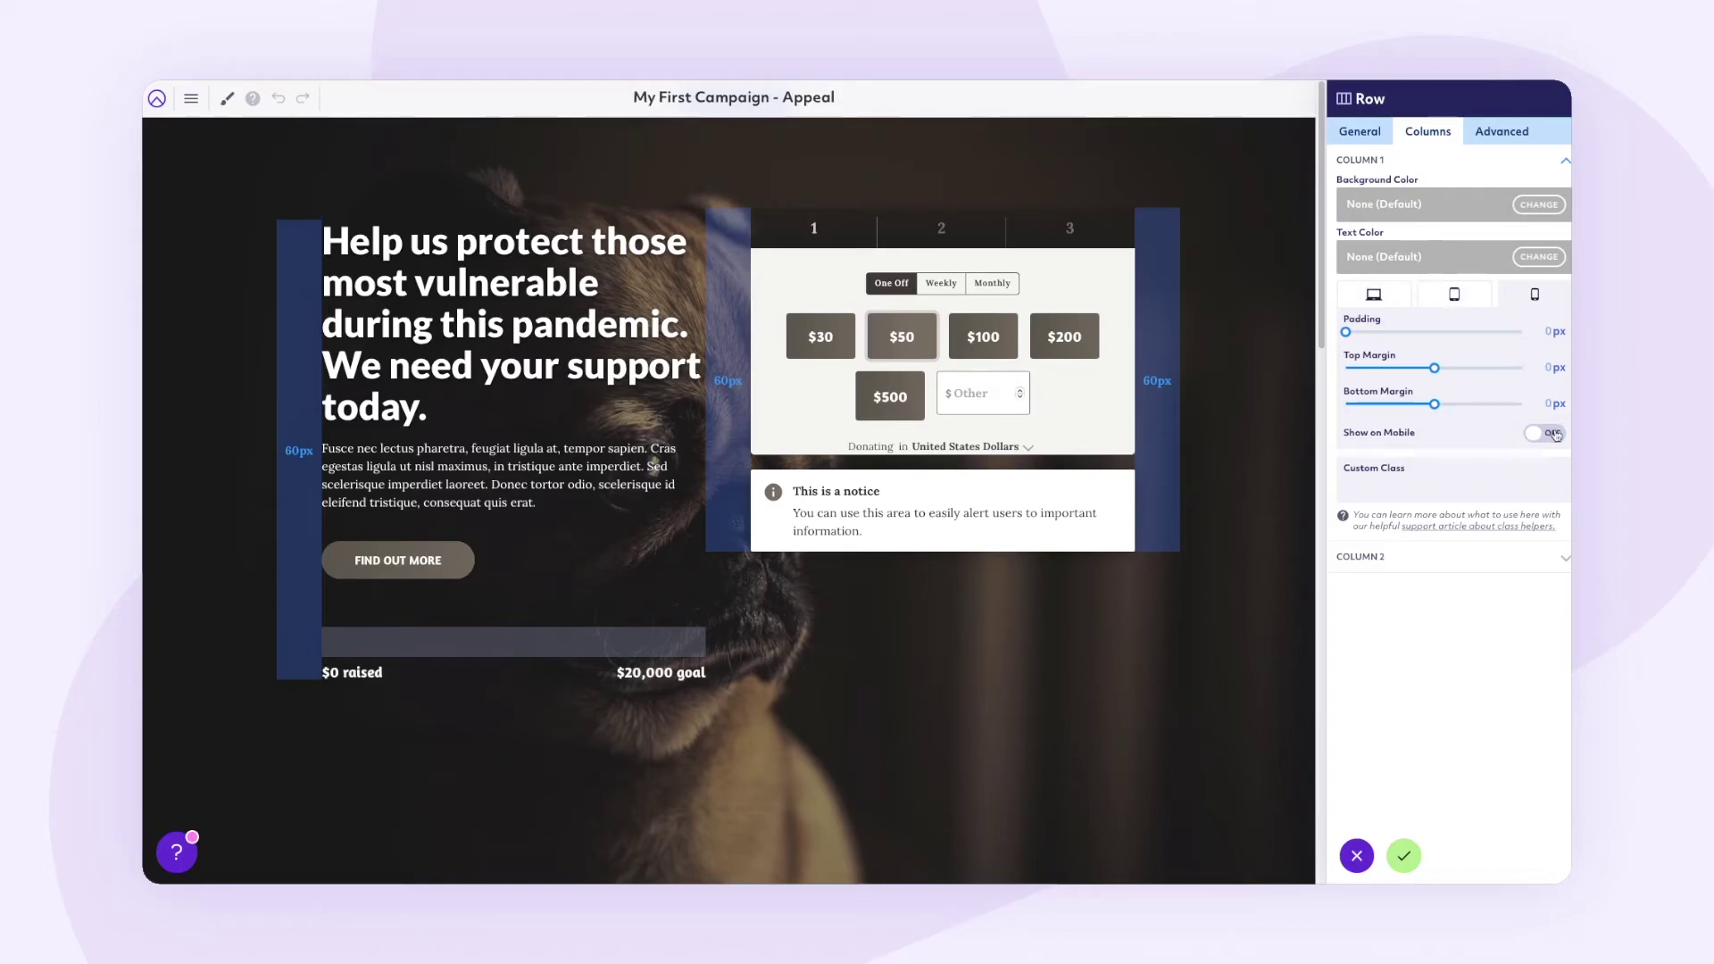
click(1556, 435)
Toggle column 1's tablet visibility off and back on, then return to desktop settings
click(1468, 295)
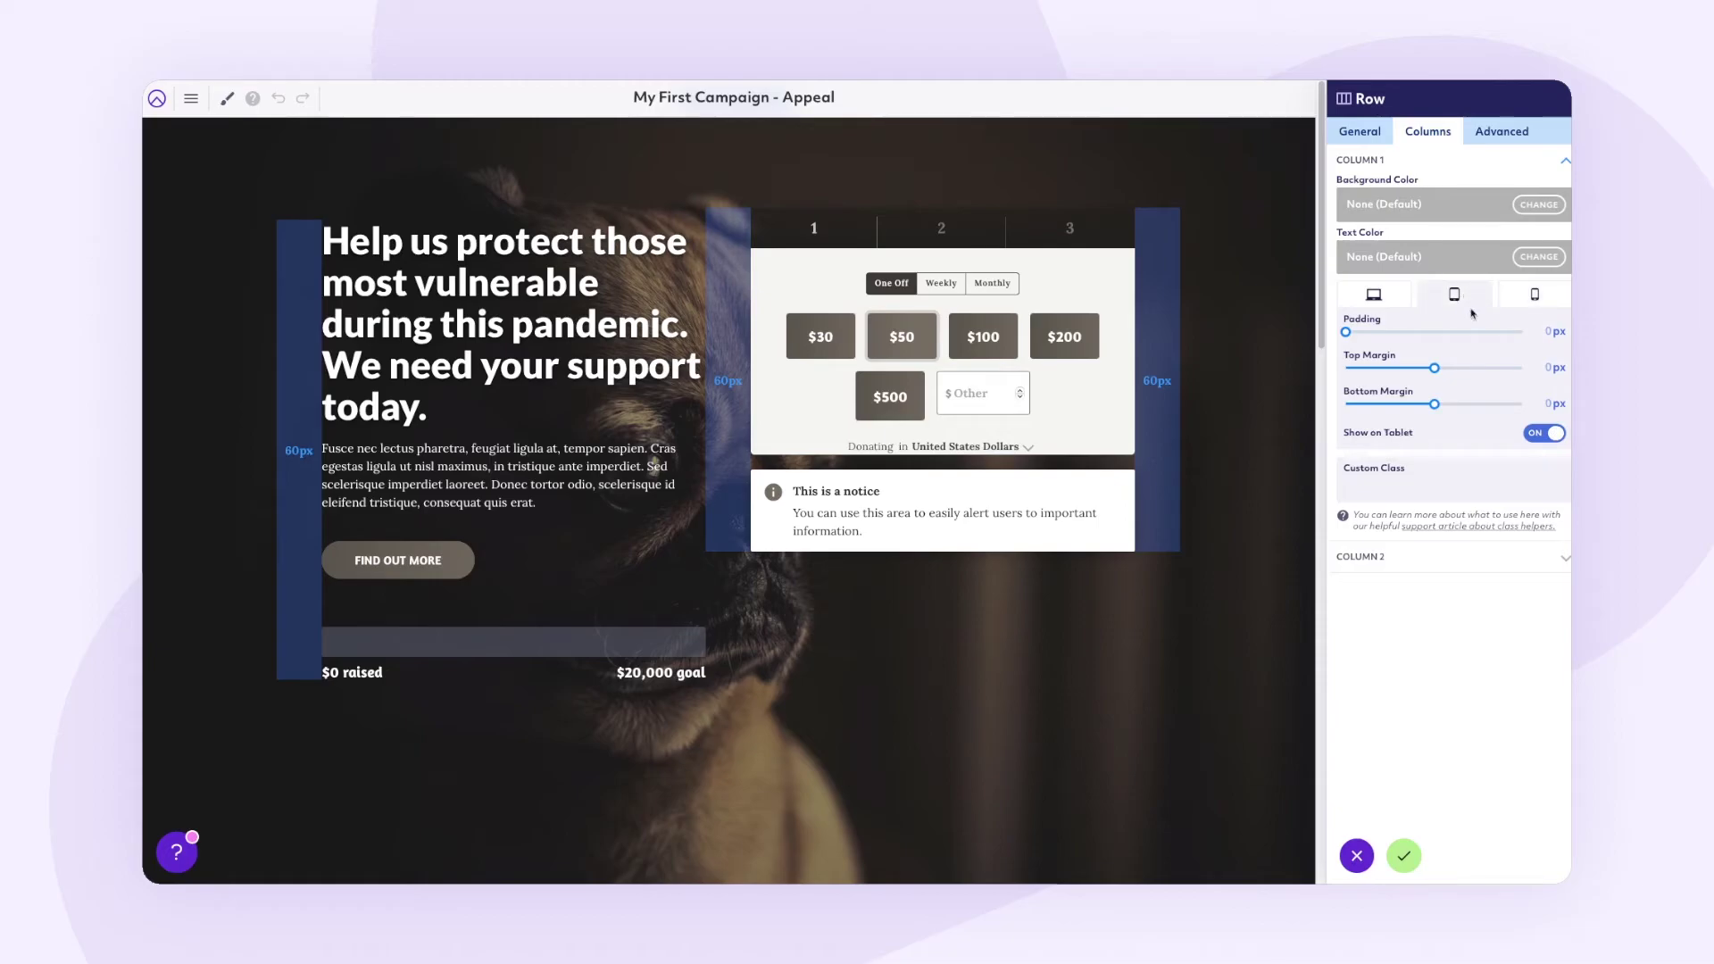
click(1535, 434)
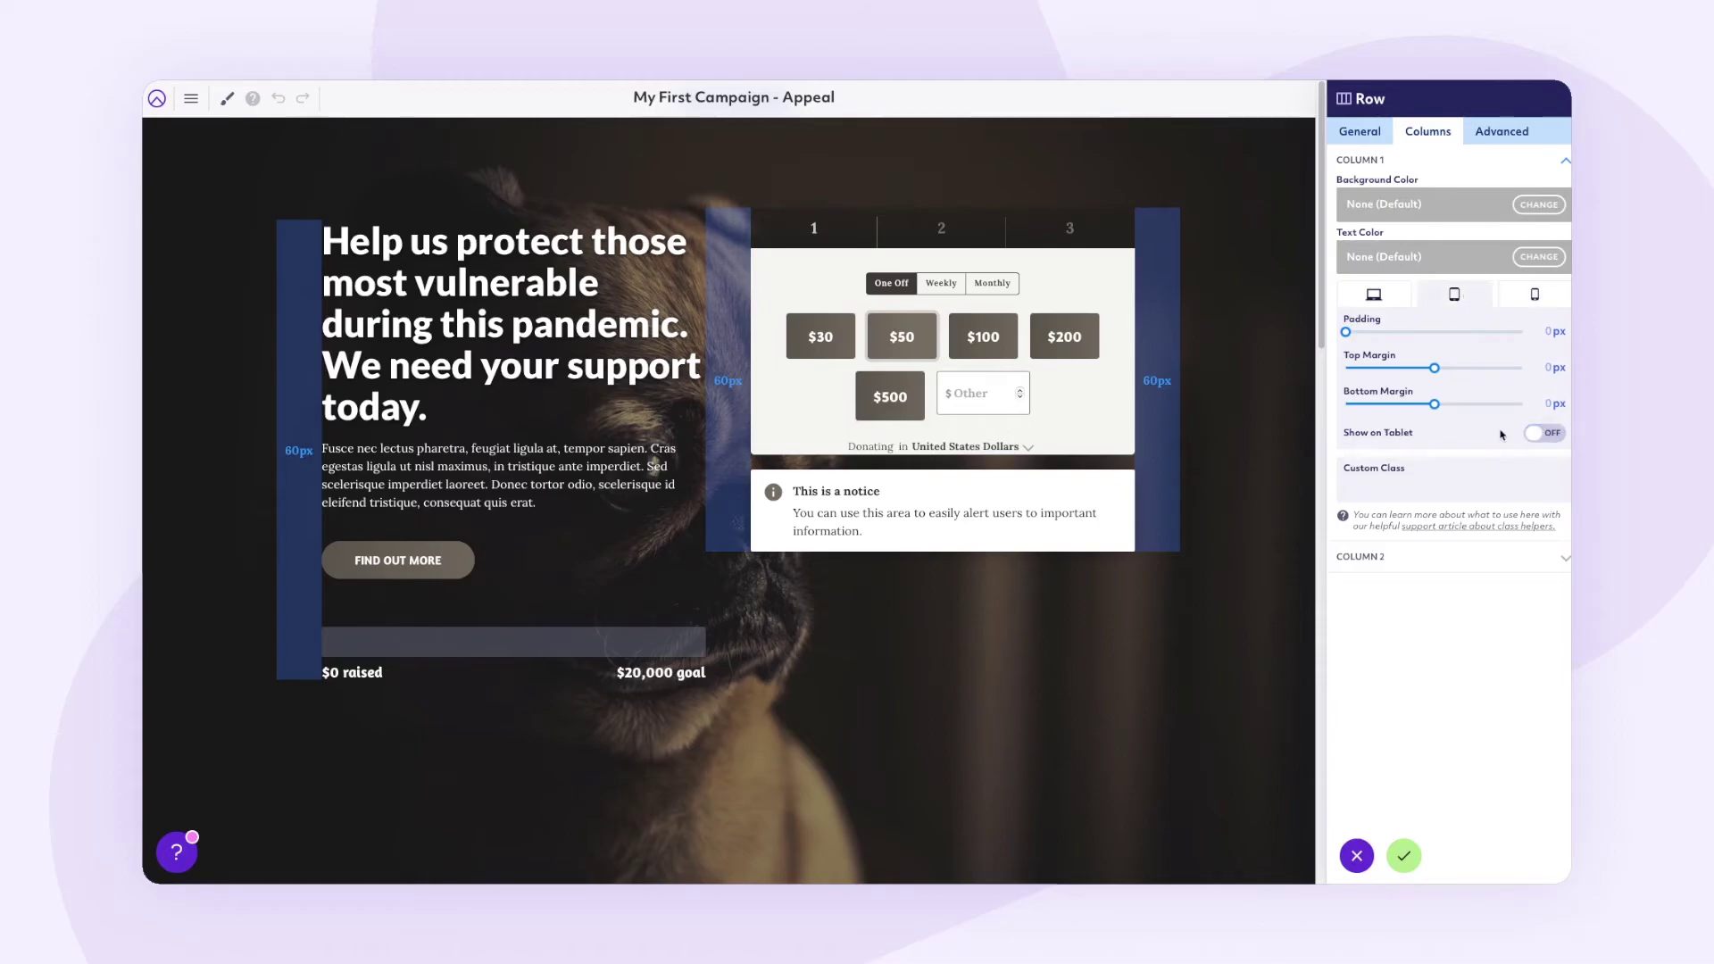
click(1554, 434)
click(1380, 295)
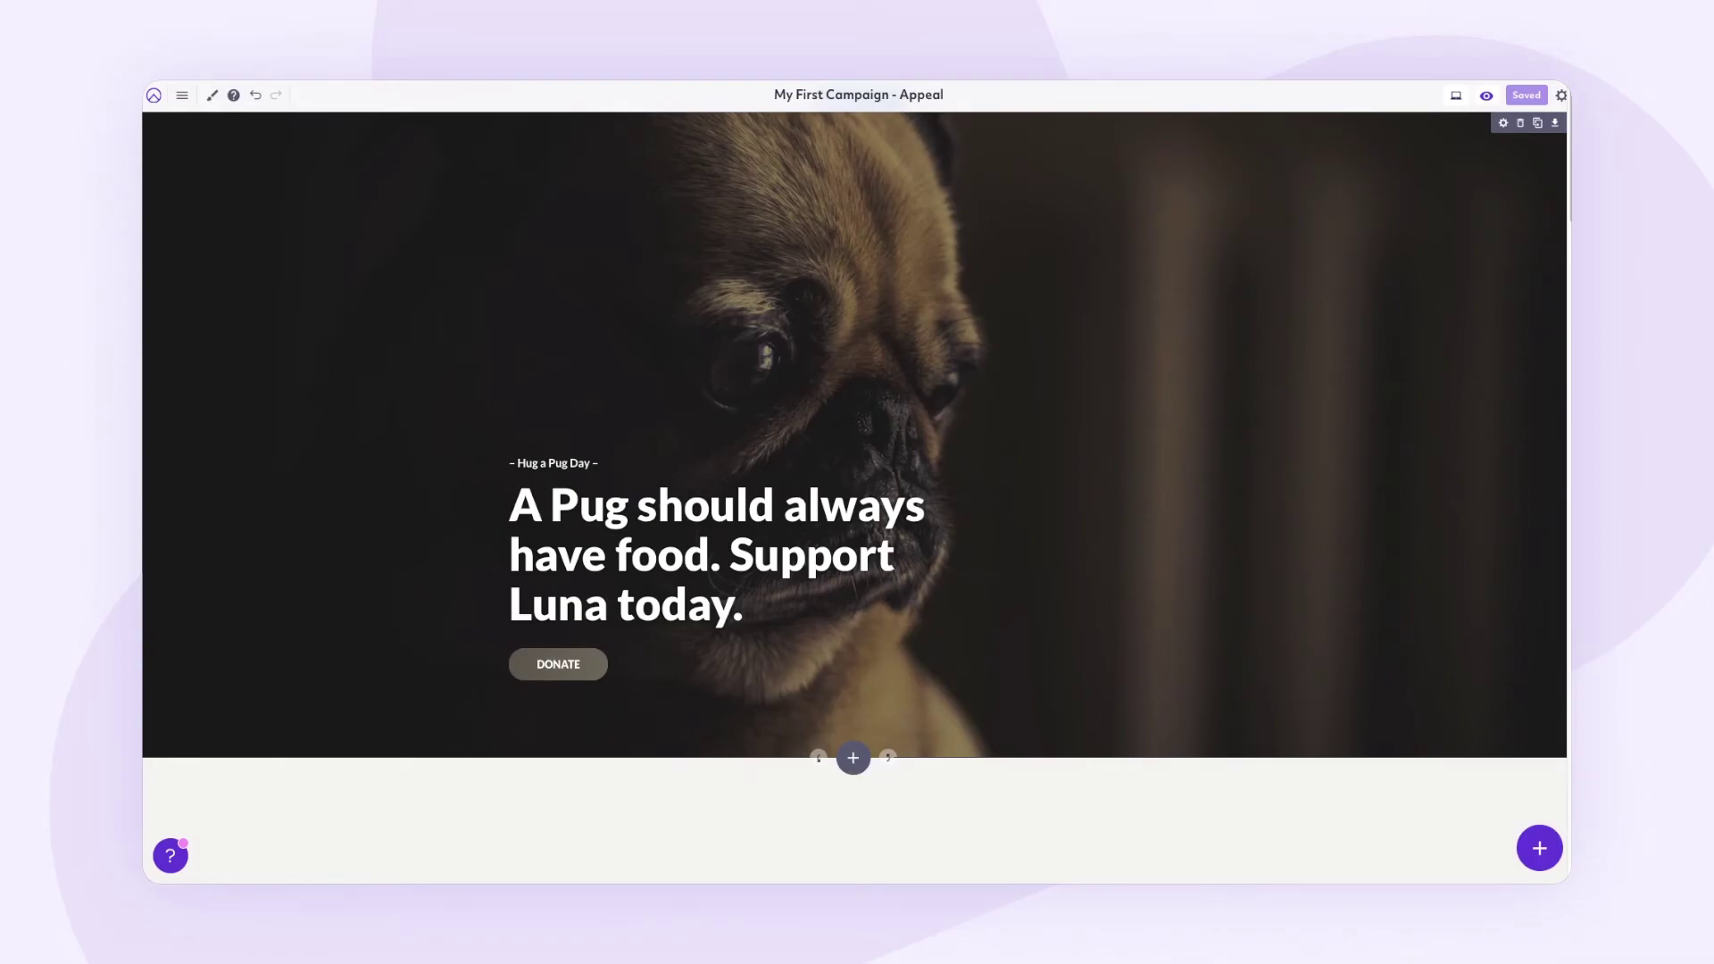
scroll(854, 491, down, 8)
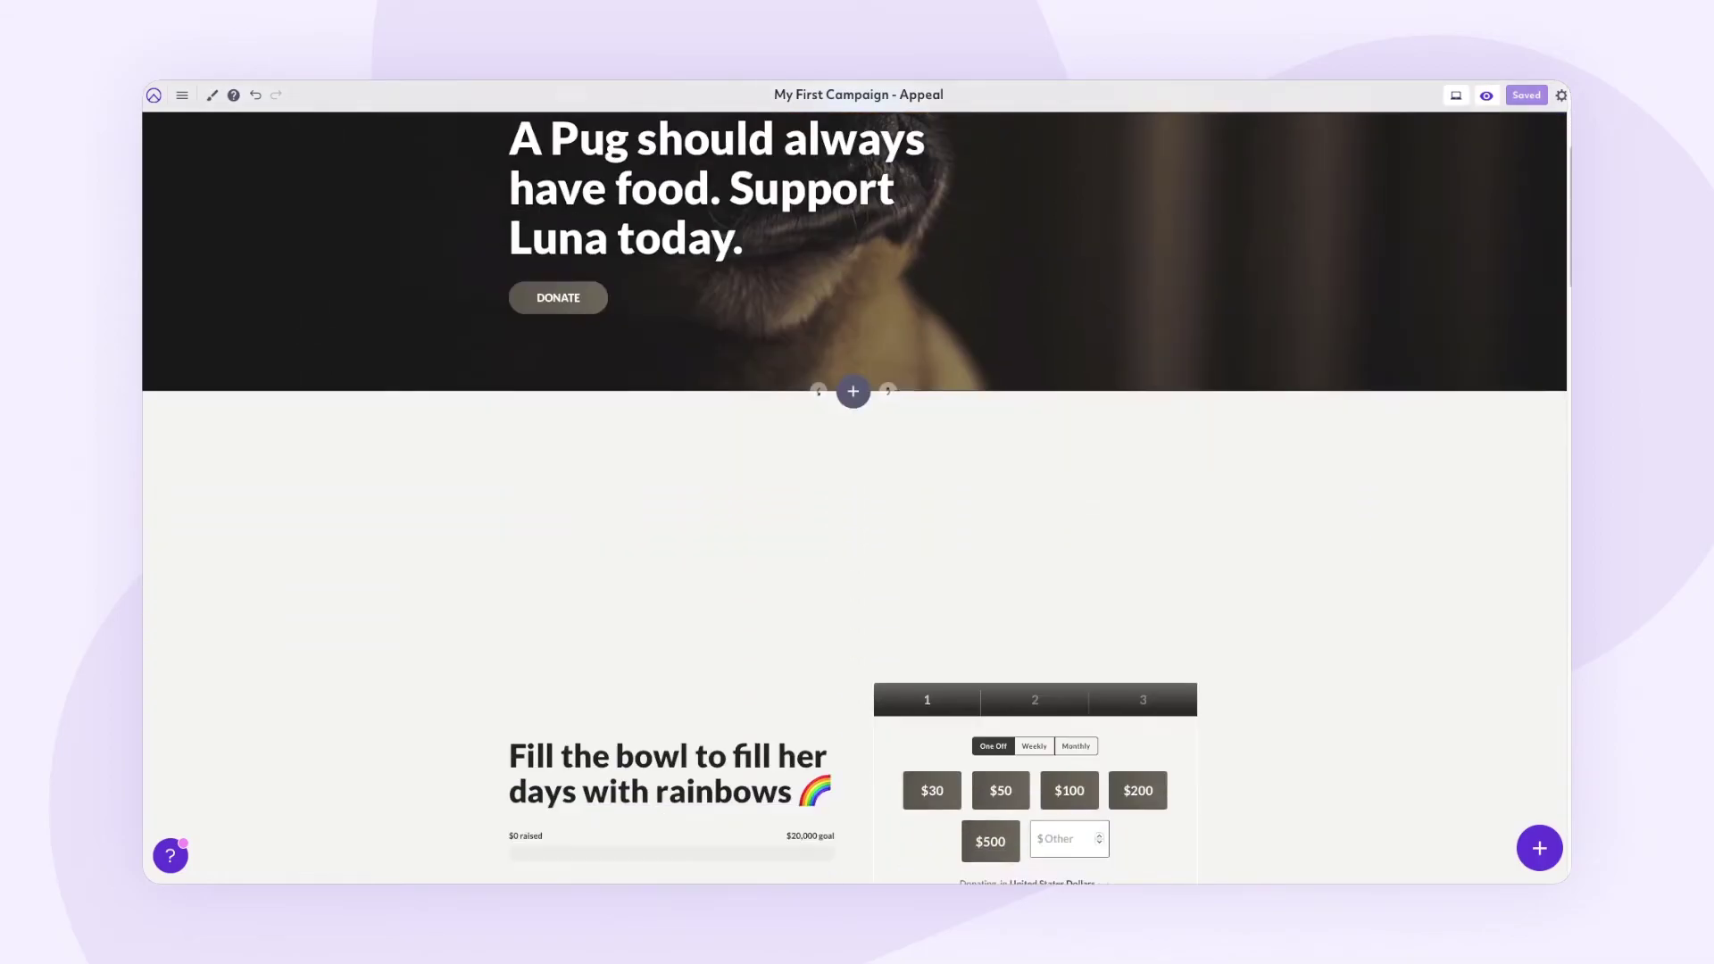
scroll(854, 491, down, 10)
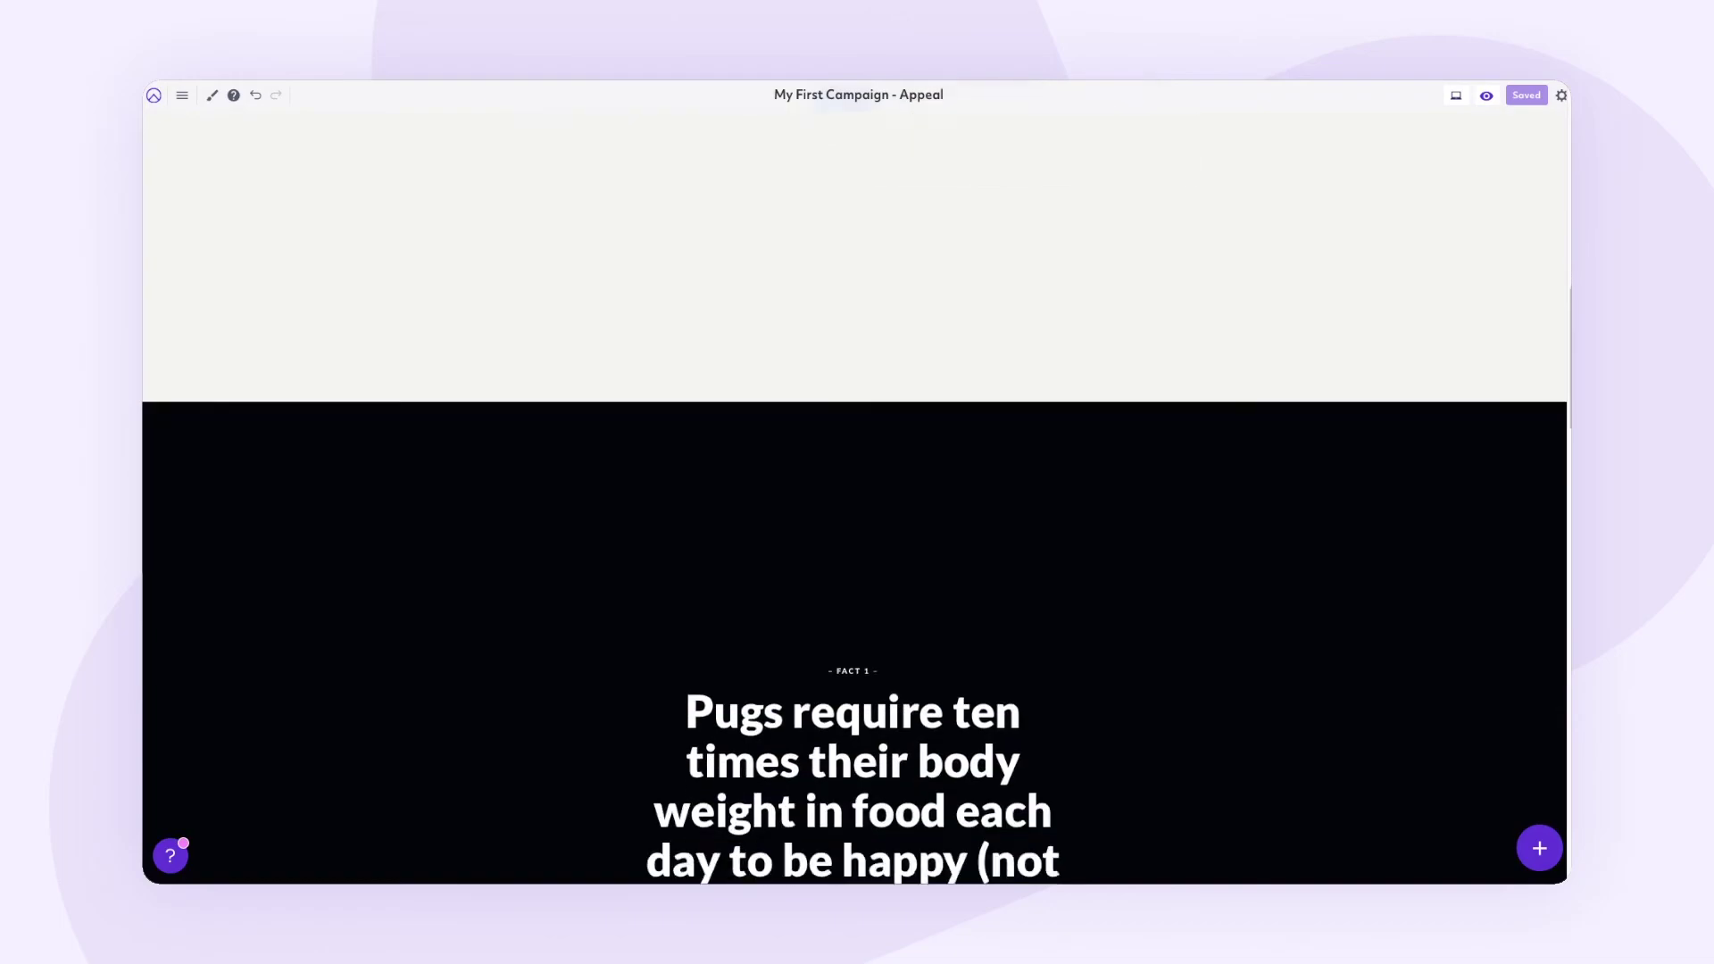
scroll(855, 491, down, 10)
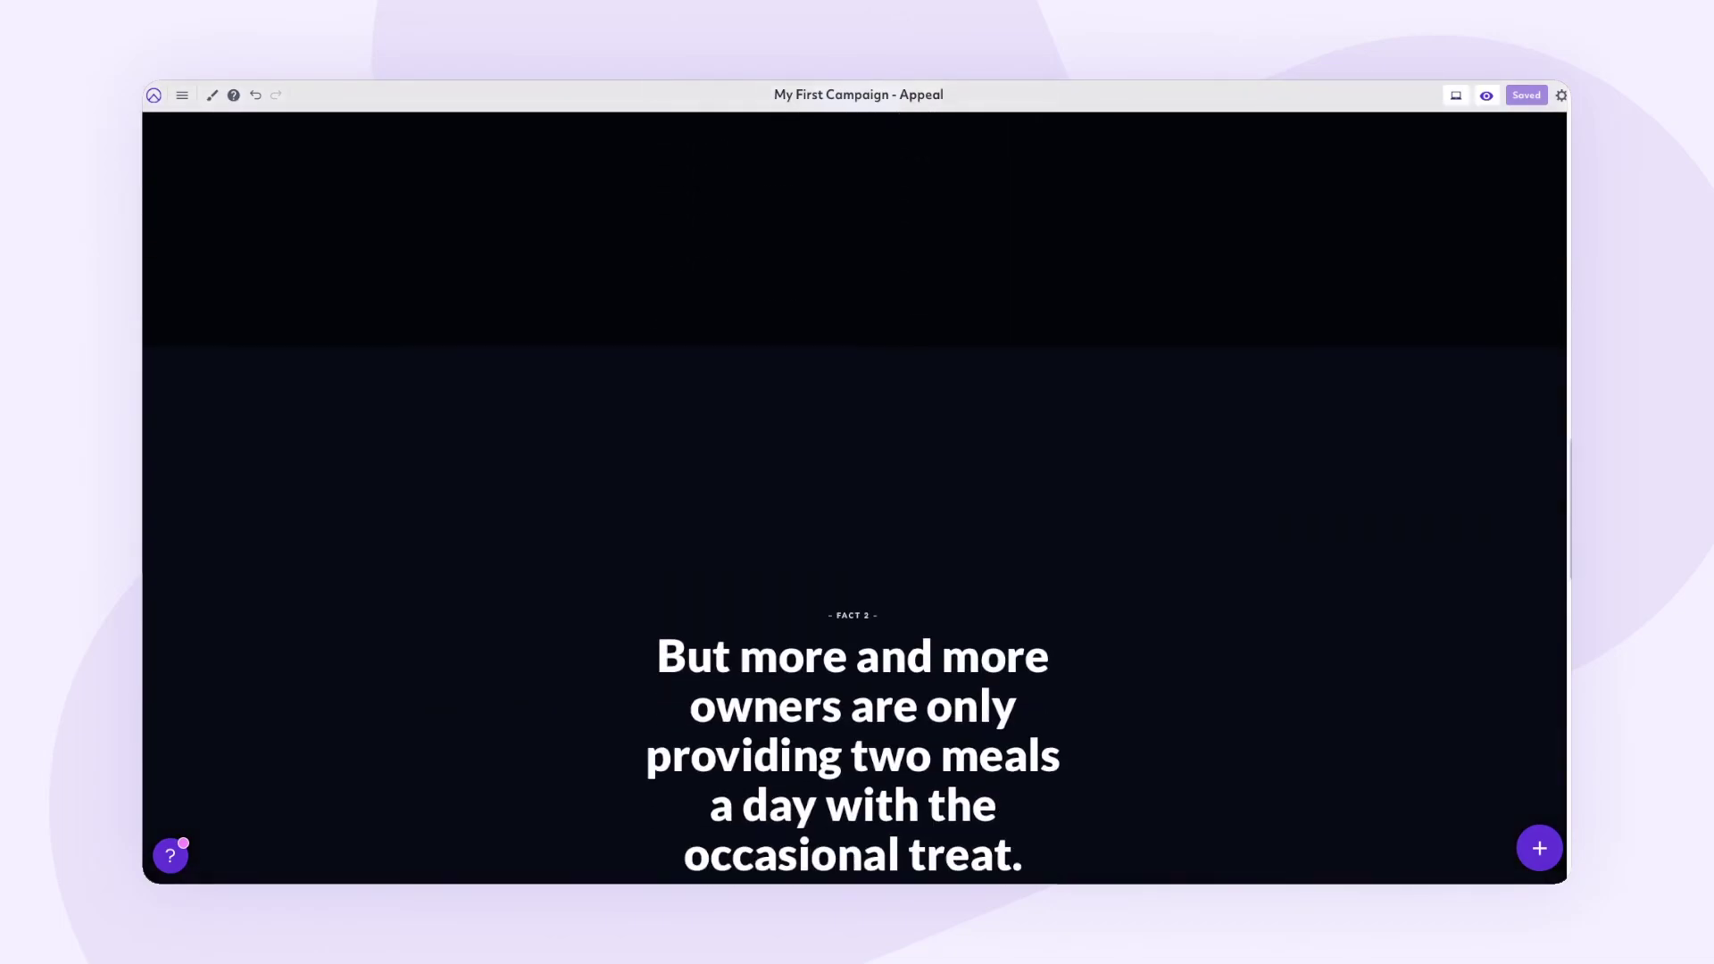
scroll(855, 491, down, 10)
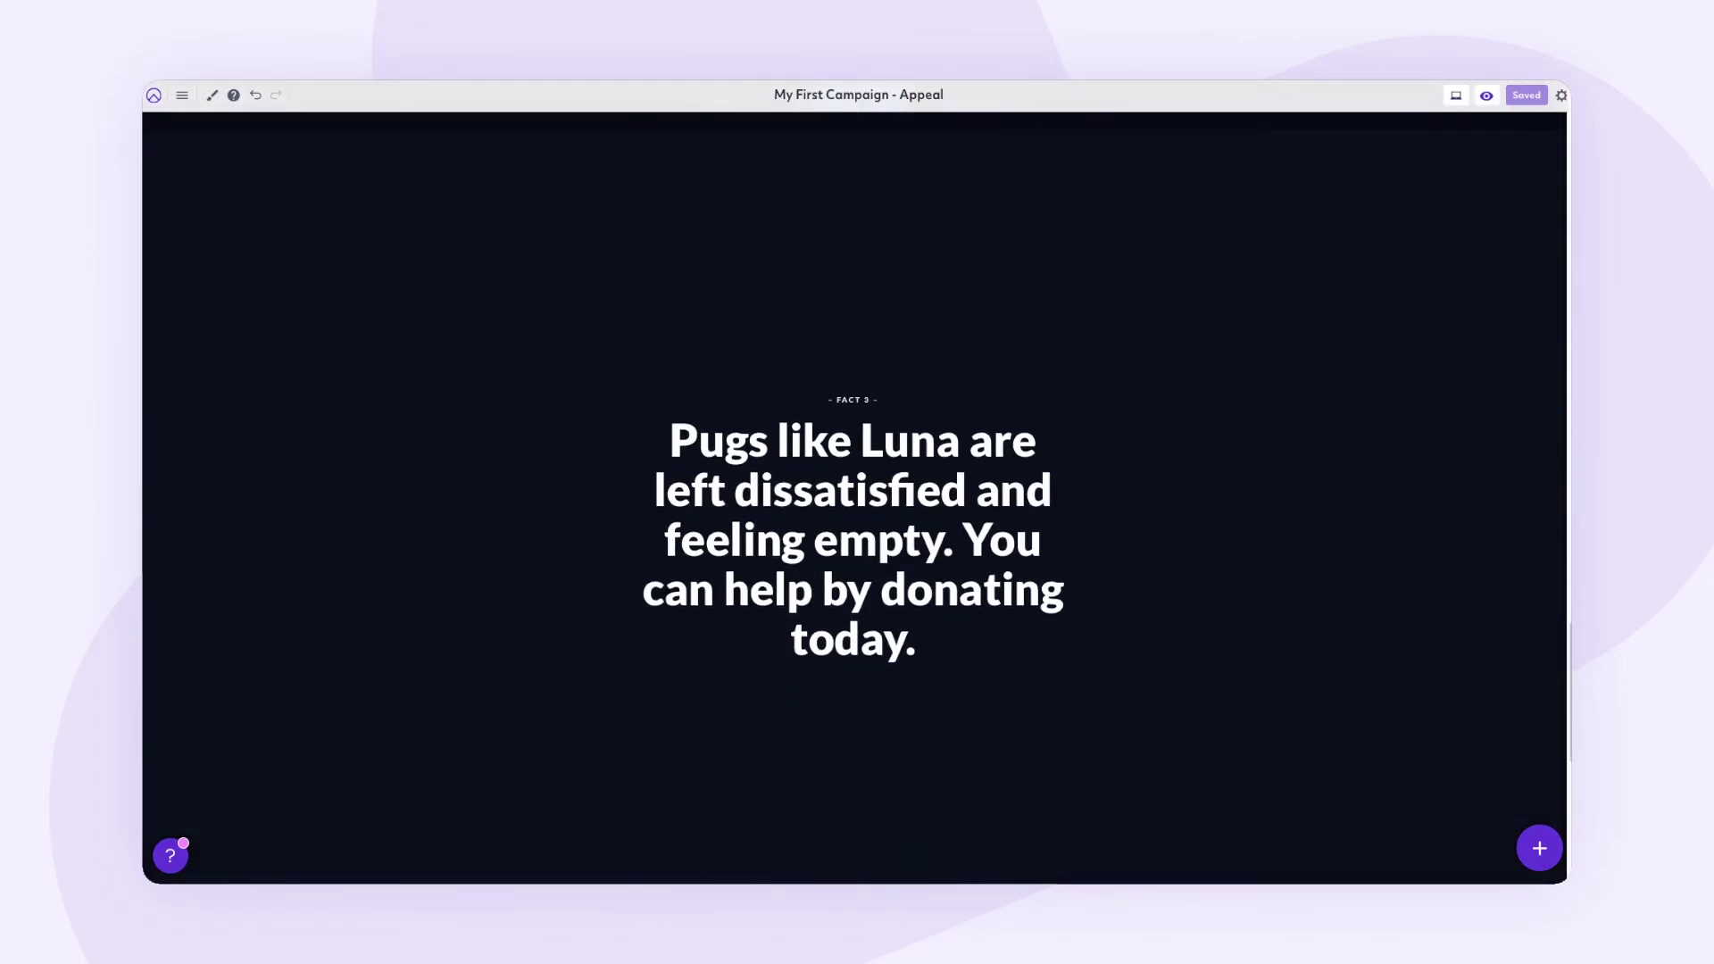
scroll(855, 491, down, 2)
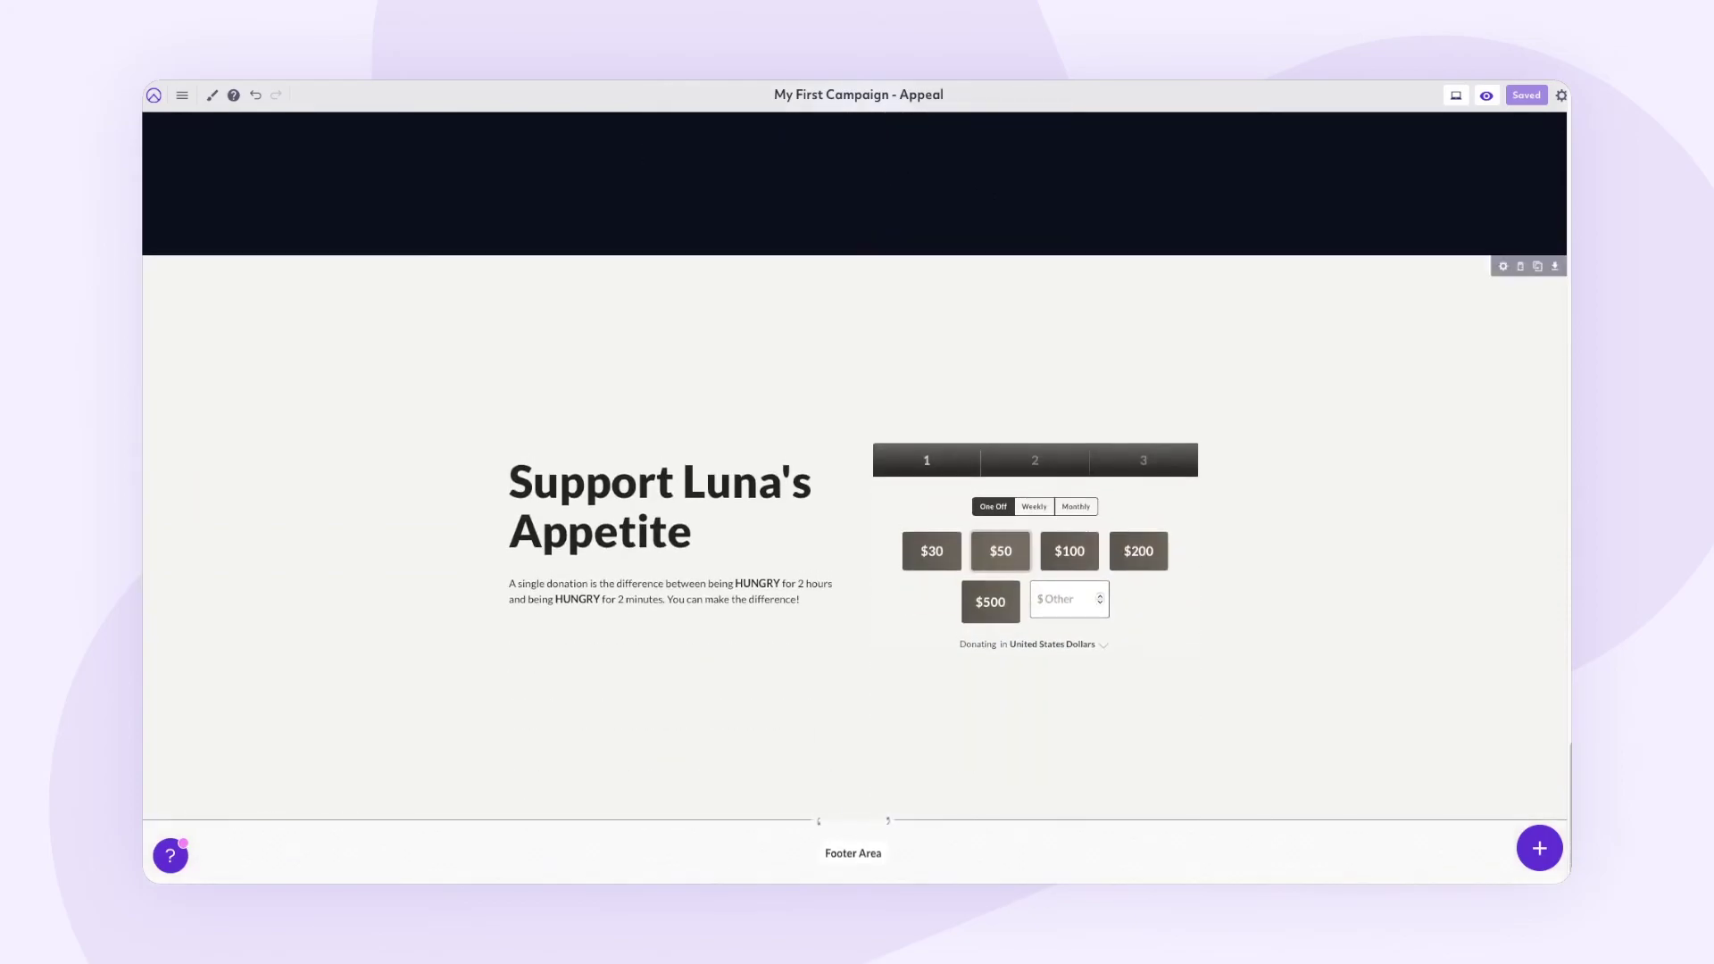
scroll(855, 491, up, 8)
scroll(854, 491, up, 15)
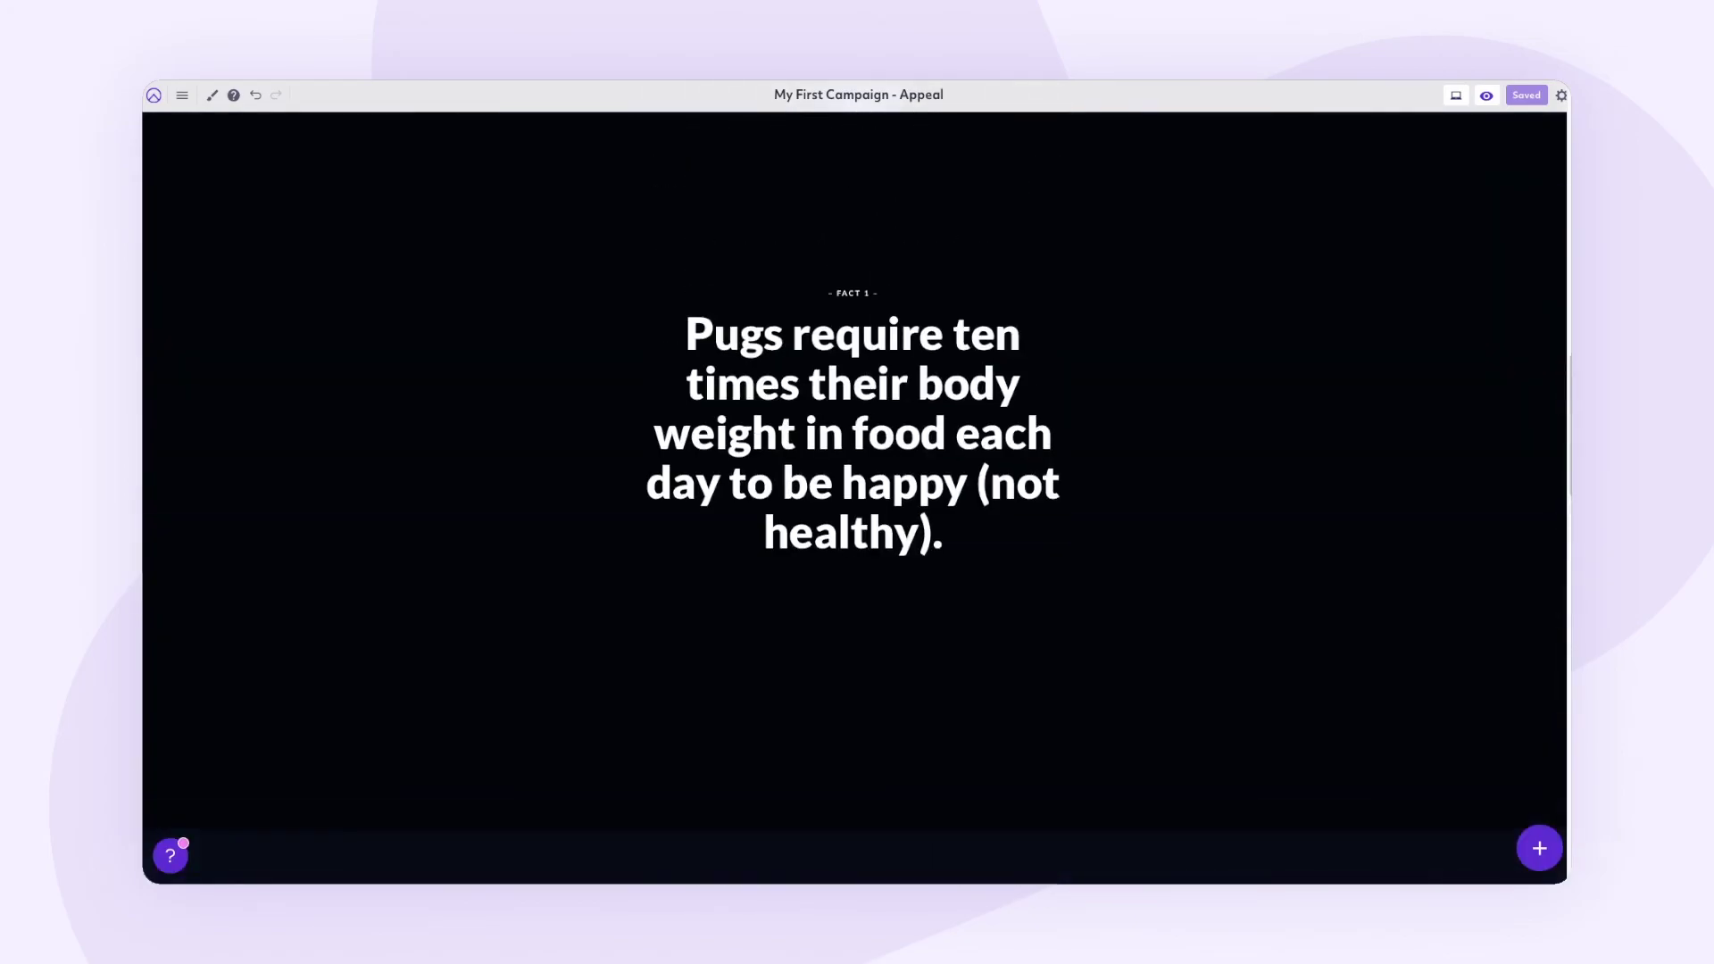